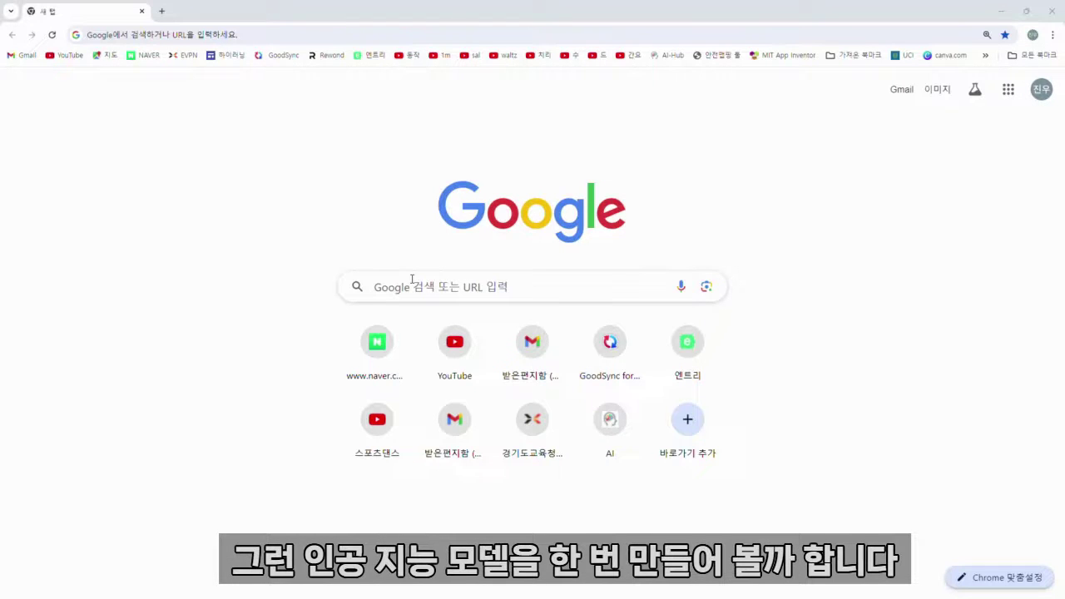
# Search Google for 캐글 and open the Kaggle website from the results.
pyautogui.click(413, 283)
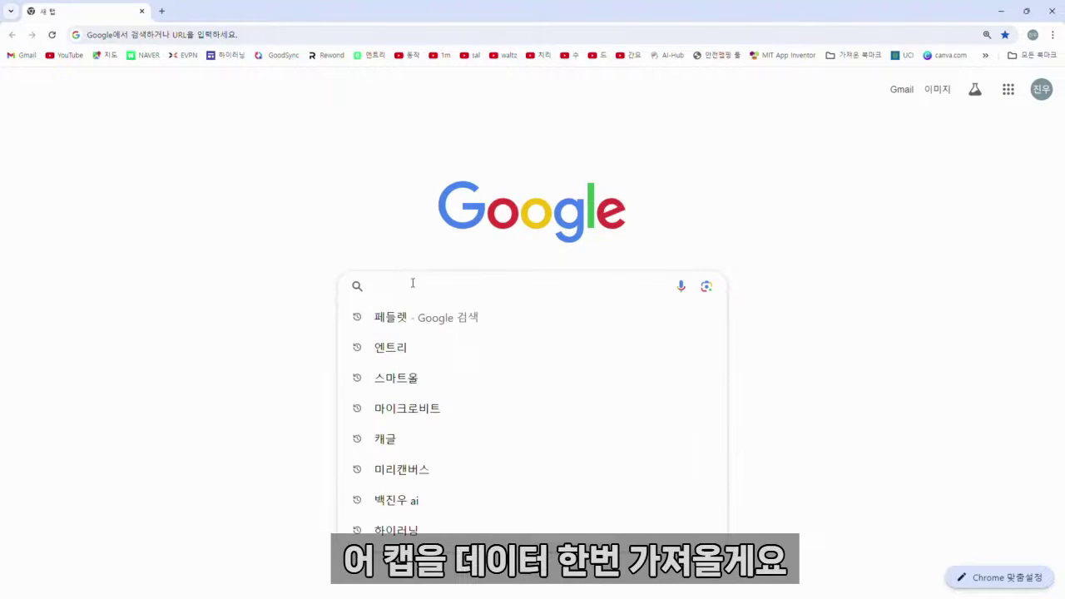
pyautogui.click(444, 437)
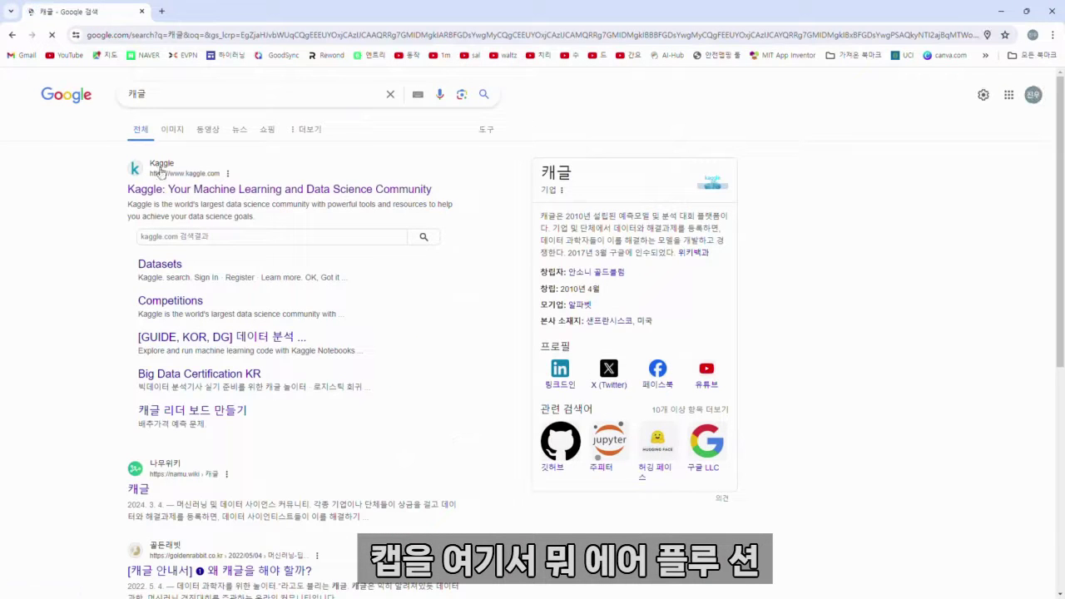
pyautogui.click(420, 190)
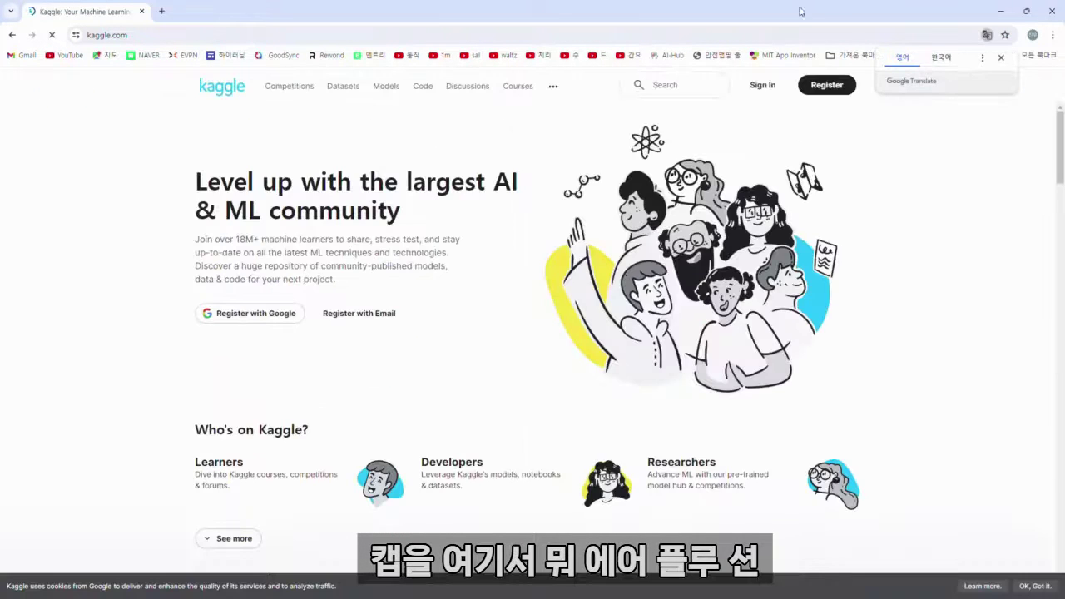
# Search Kaggle for "air pollution in seoul" and open the Air Pollution in Seoul dataset.
pyautogui.click(678, 87)
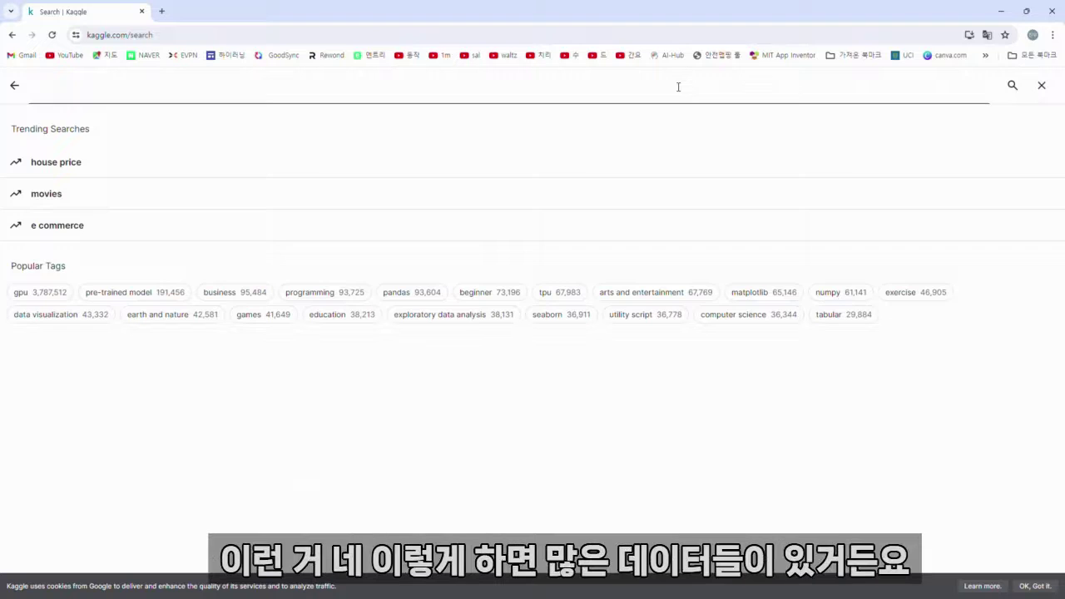
pyautogui.write('air po')
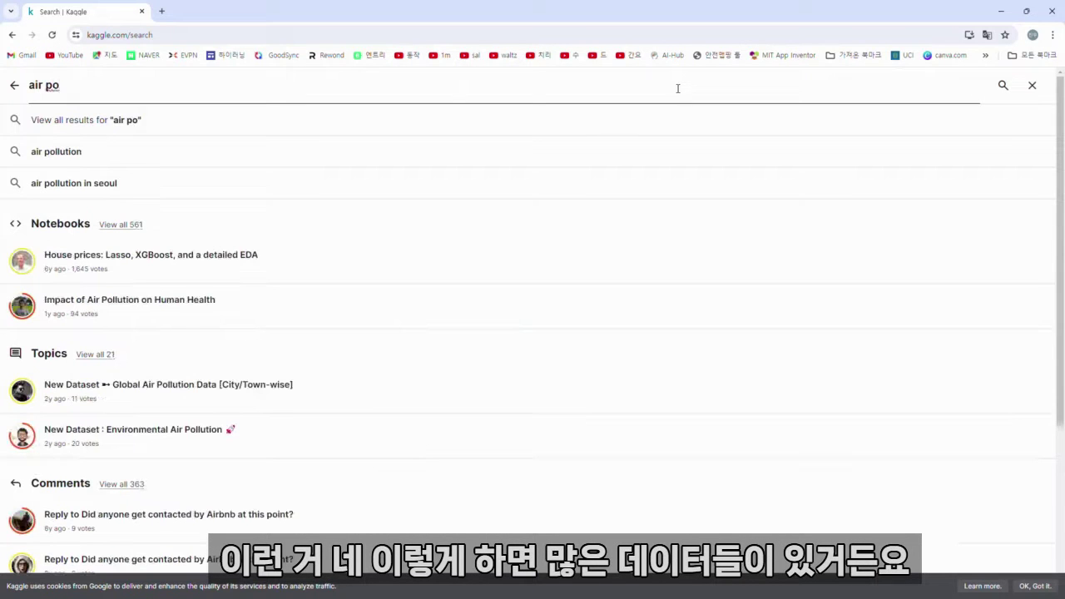
pyautogui.click(459, 183)
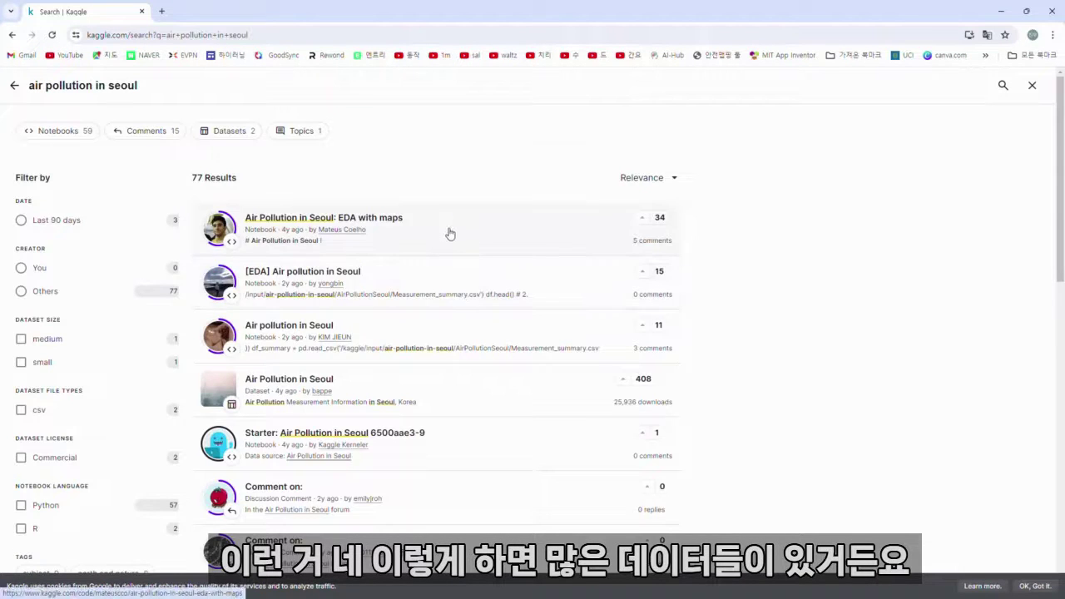
pyautogui.scroll(-2, 450, 233)
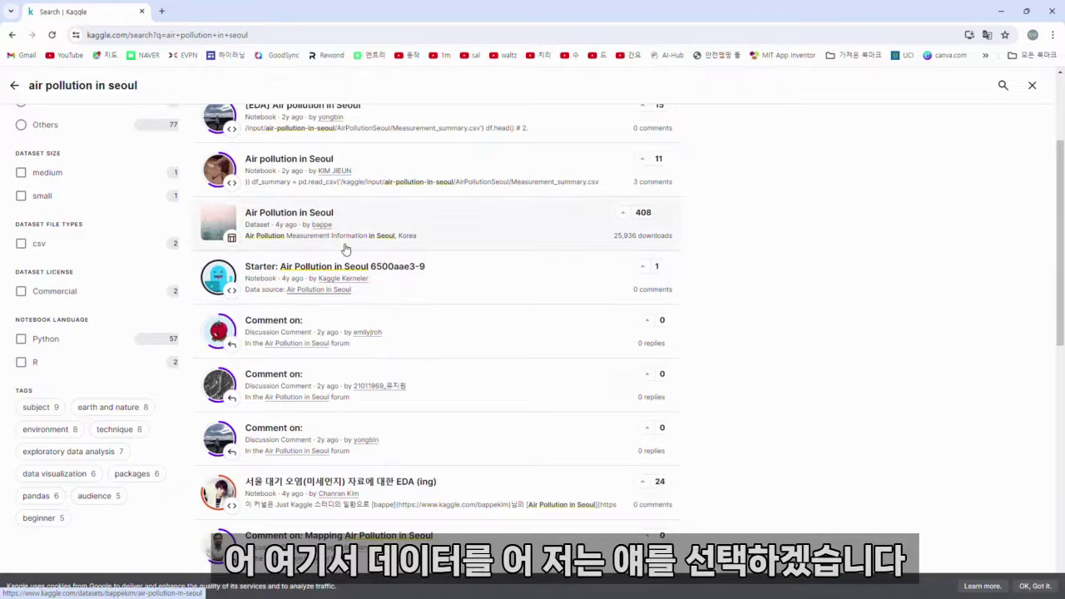
pyautogui.click(299, 213)
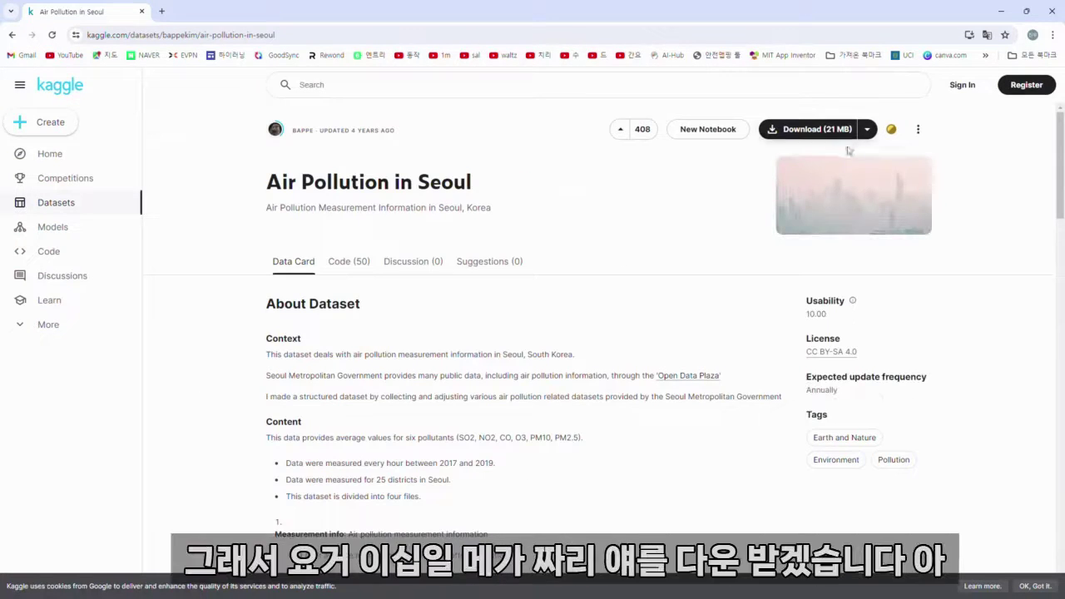
# Try to download the Air Pollution in Seoul dataset while signed out, opening and closing the downloaded file.
pyautogui.click(808, 132)
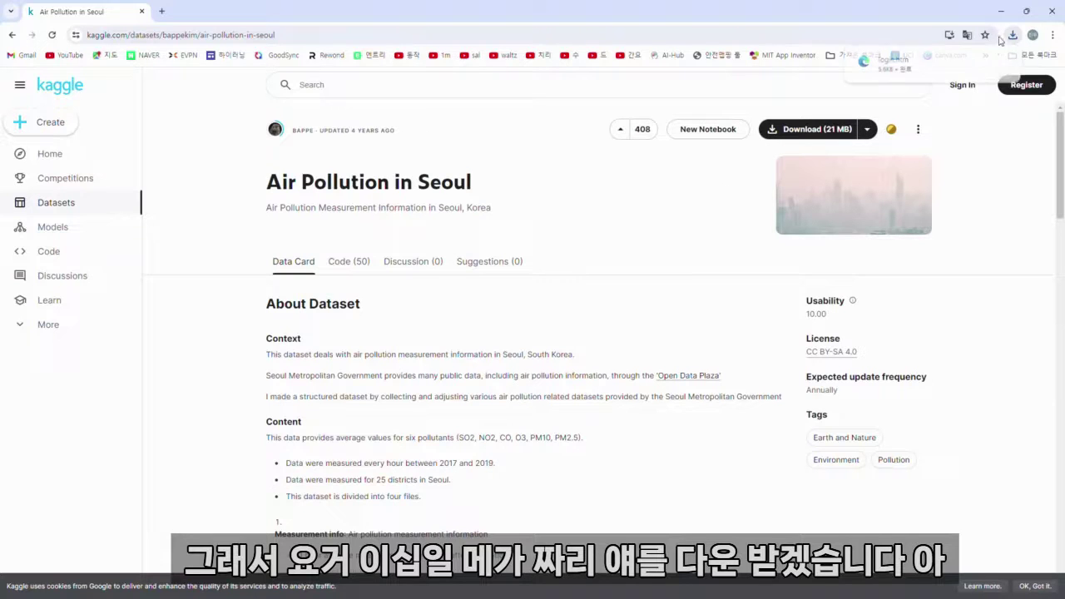
pyautogui.click(894, 65)
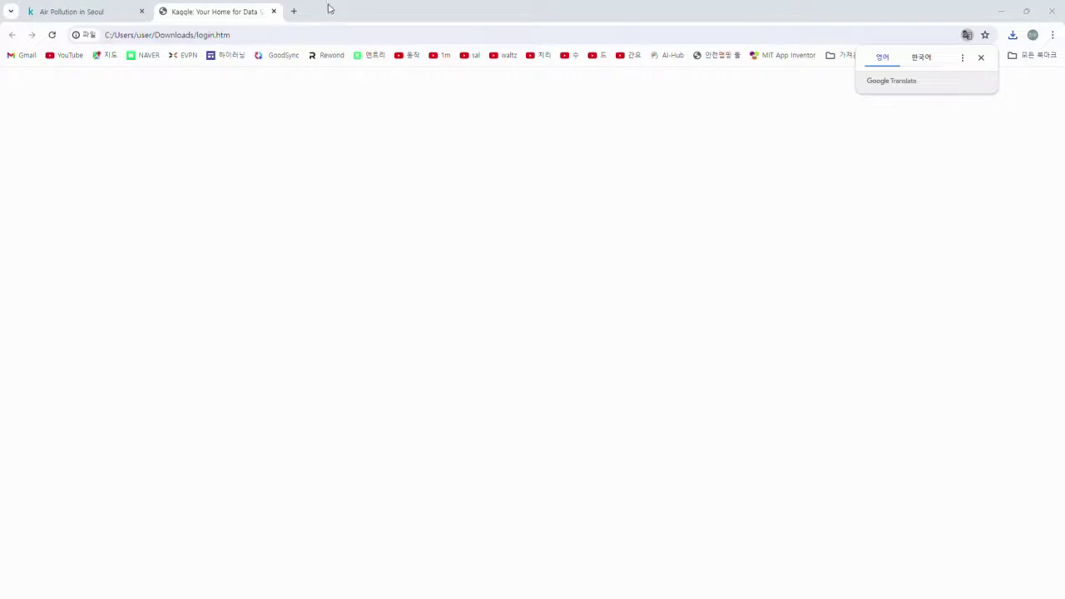
pyautogui.click(264, 34)
pyautogui.click(274, 11)
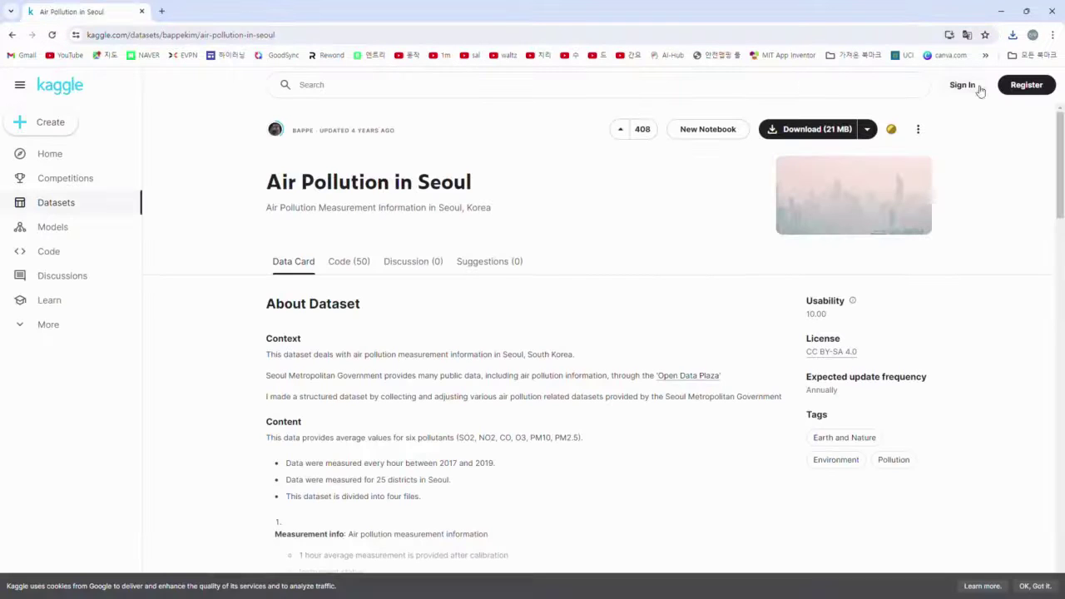
pyautogui.click(963, 85)
pyautogui.hotkey('alt', 'Left')
pyautogui.click(1014, 88)
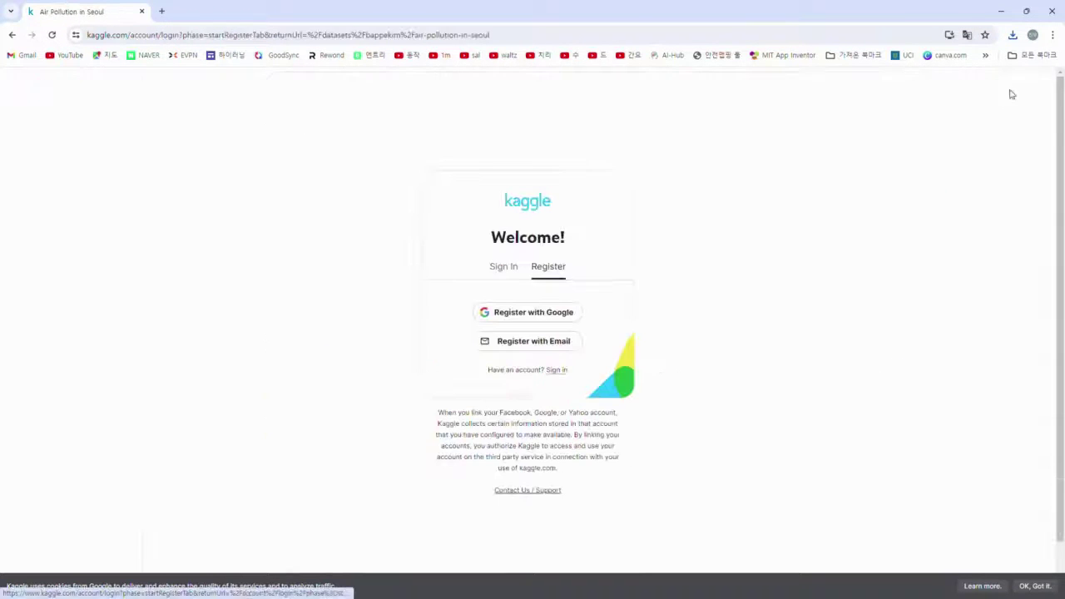
pyautogui.hotkey('alt', 'Left')
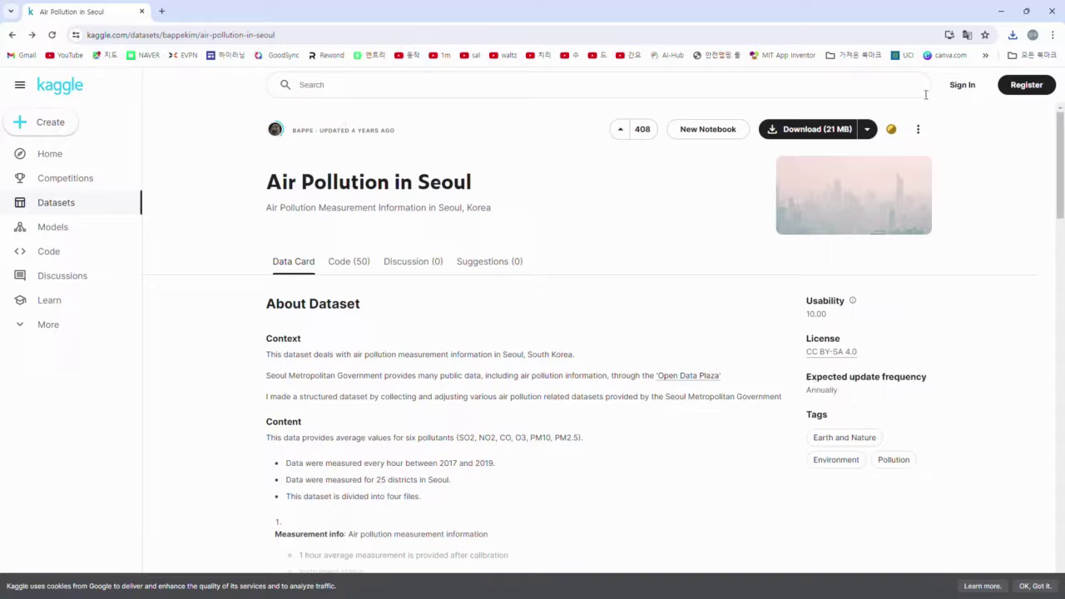
# Return to the Kaggle home page and sign in with the Google account.
pyautogui.click(65, 90)
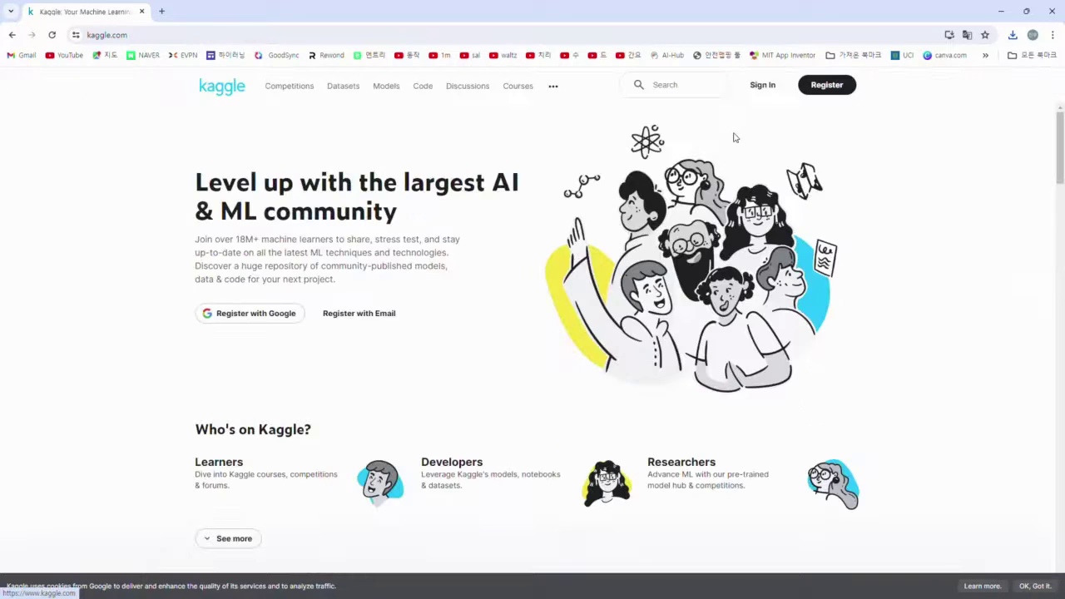
pyautogui.click(762, 86)
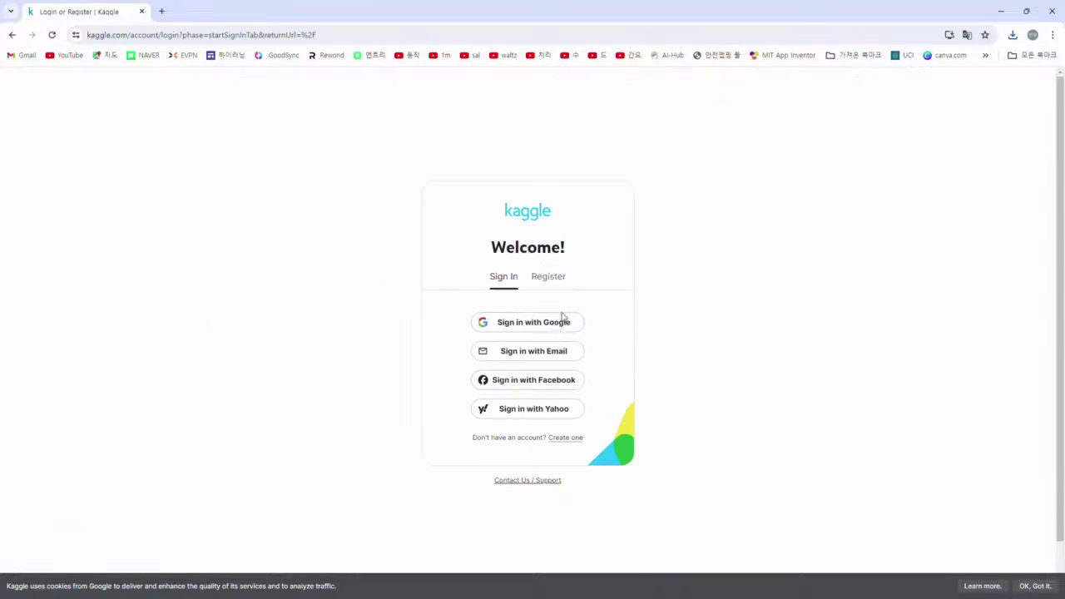
pyautogui.click(522, 327)
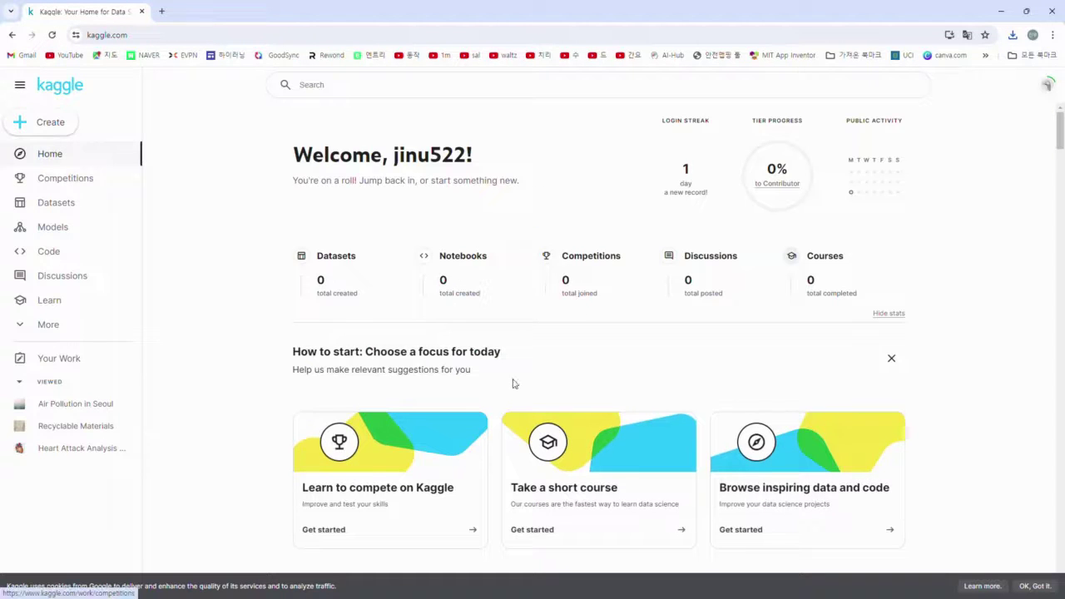
pyautogui.scroll(-4, 509, 374)
pyautogui.scroll(4, 466, 349)
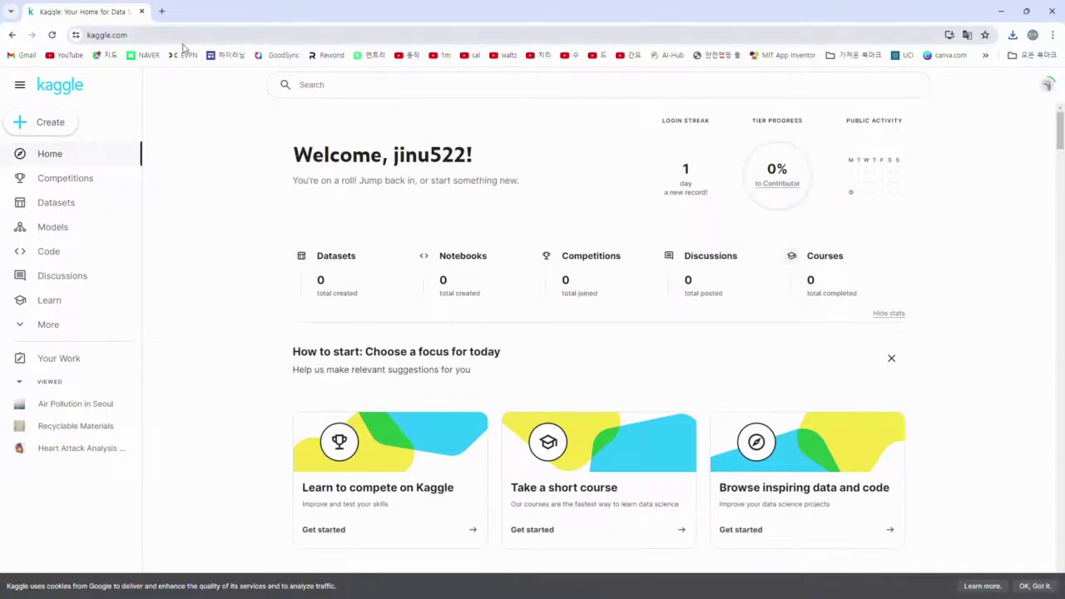
# Search Kaggle for "seoul air pollution", open the Air Pollution in Seoul dataset and download it.
pyautogui.click(317, 85)
pyautogui.click(127, 124)
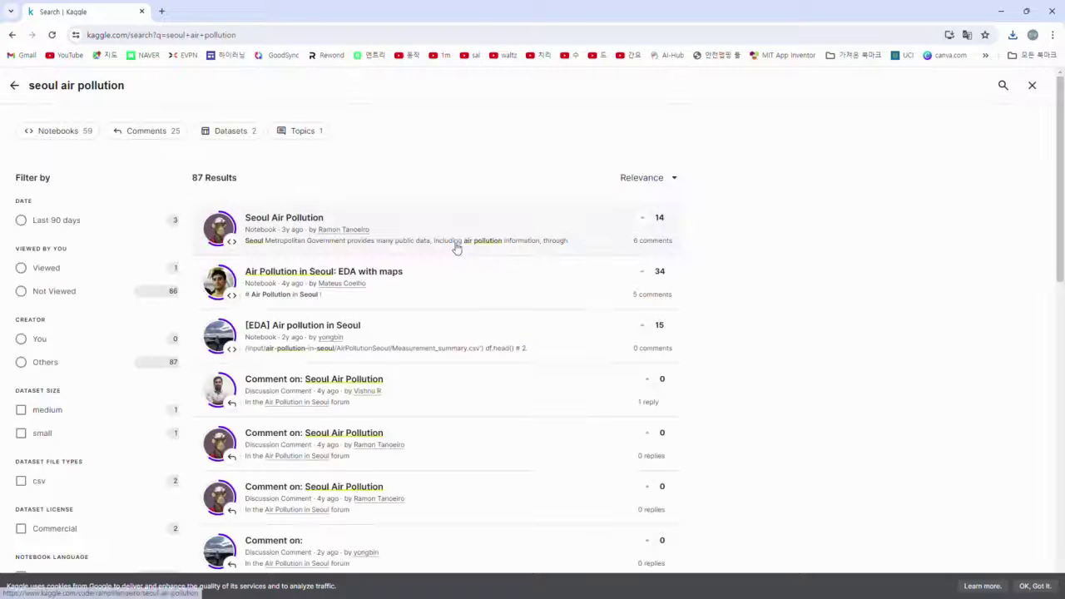
pyautogui.scroll(-4, 511, 371)
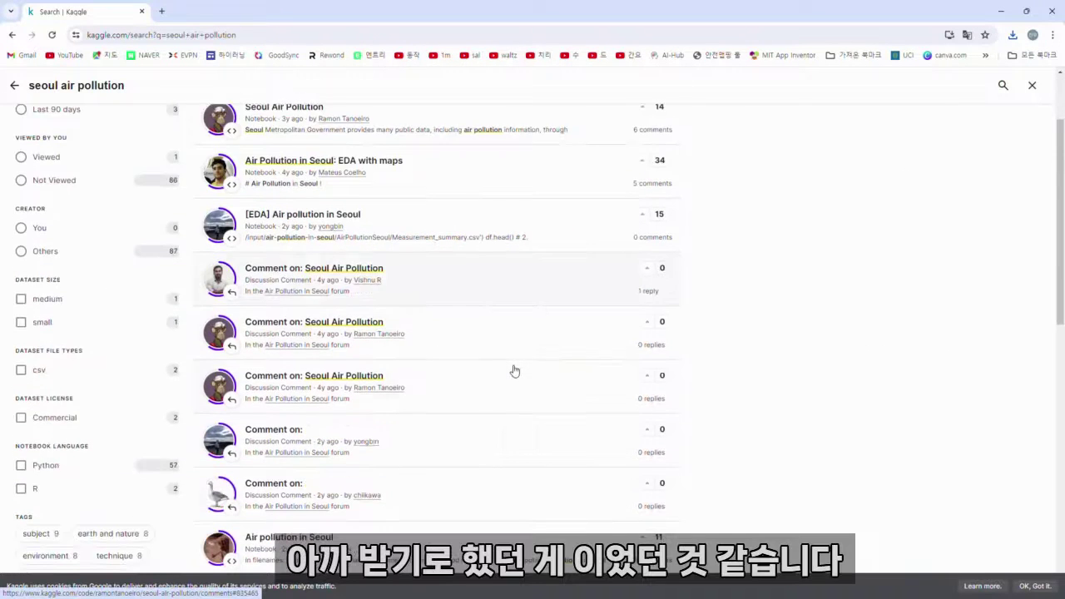
pyautogui.click(316, 425)
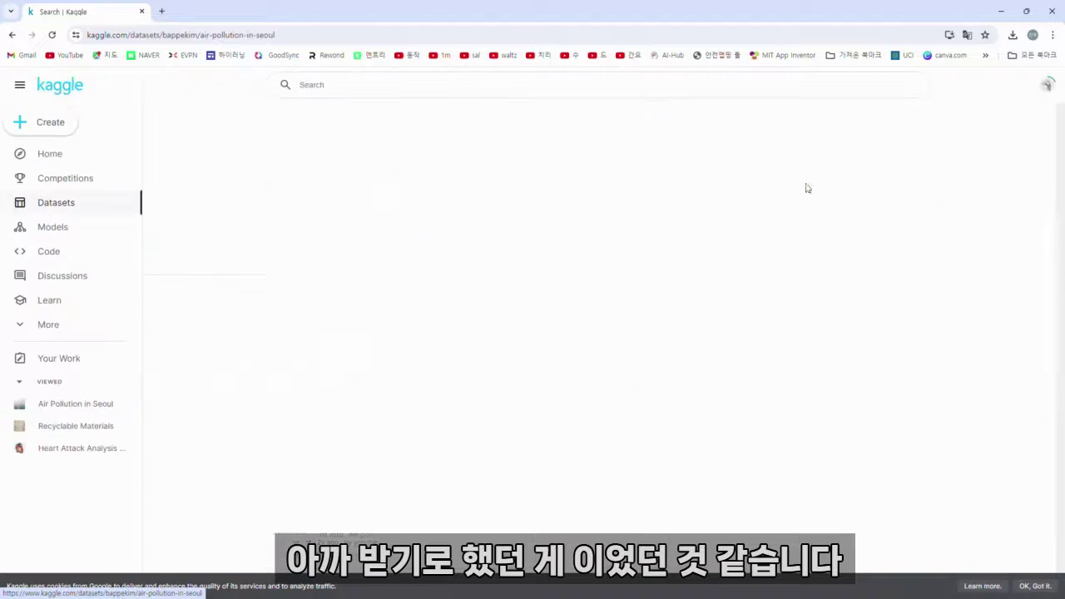
pyautogui.click(818, 134)
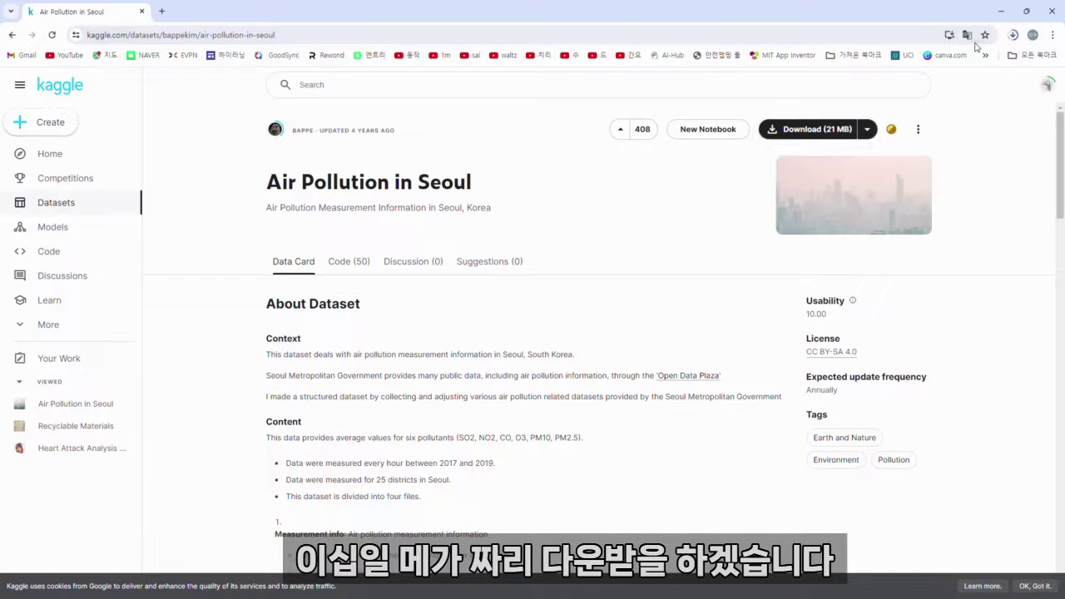
pyautogui.click(1013, 36)
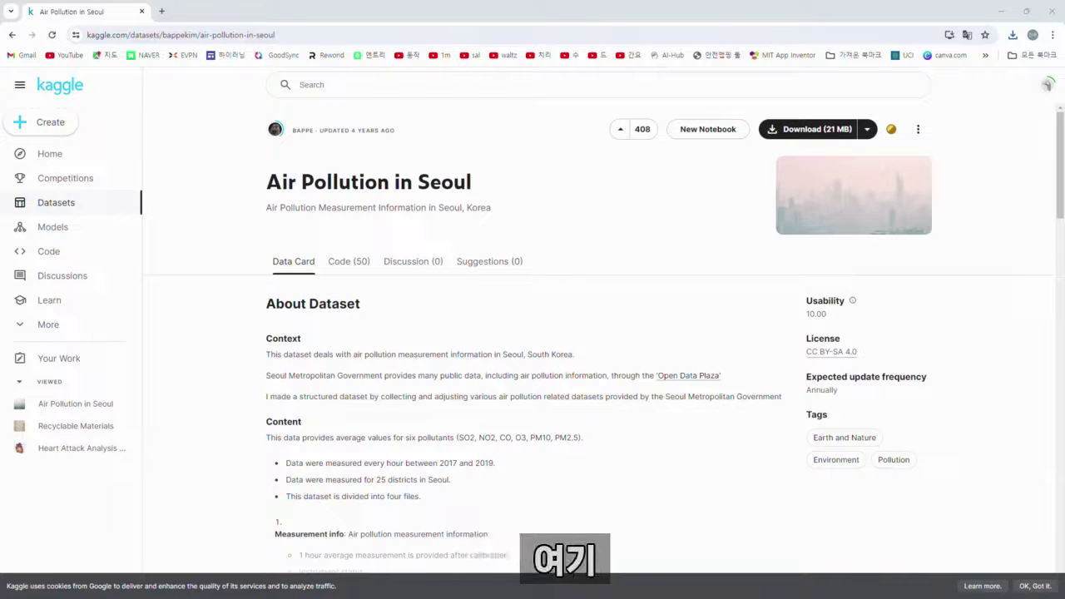
# Switch to File Explorer, view Measurement_info.csv from the extracted Original Data folder, and close the spreadsheet.
pyautogui.hotkey('alt', 'Tab')
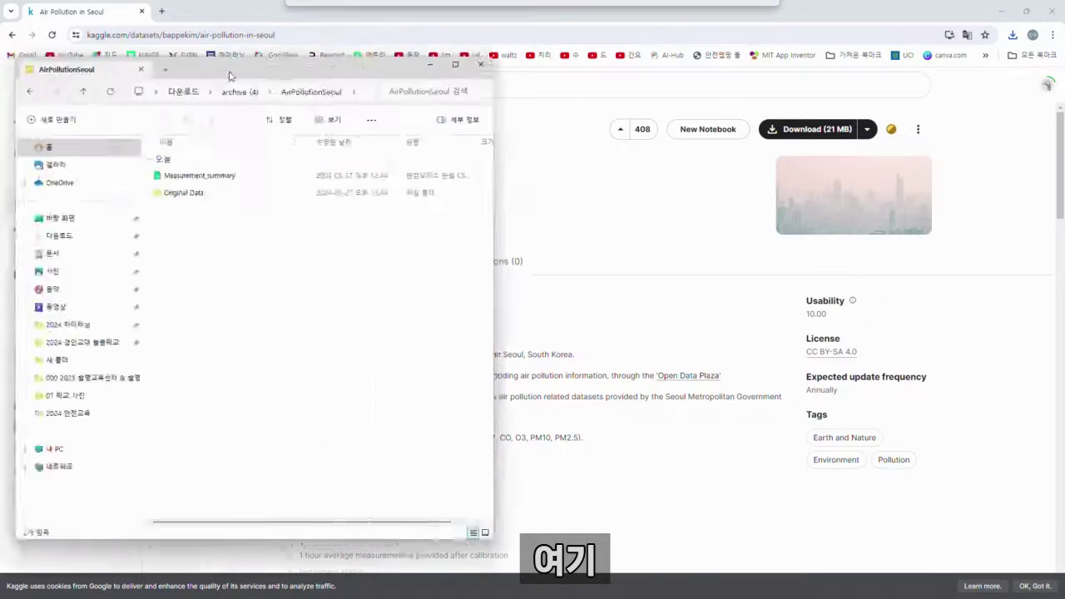
pyautogui.doubleClick(179, 130)
pyautogui.click(200, 117)
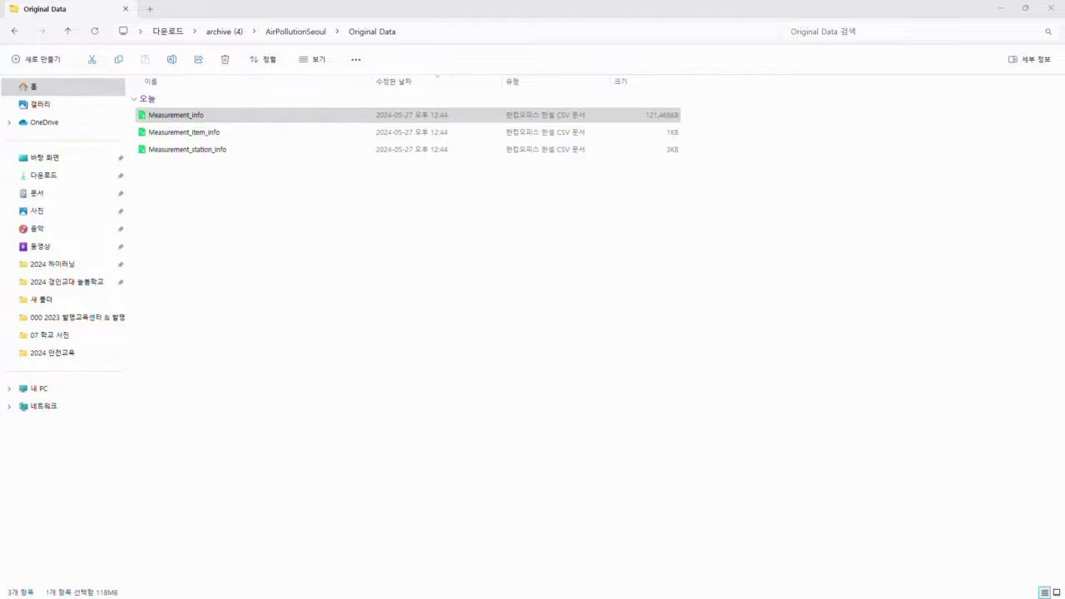
pyautogui.press('Return')
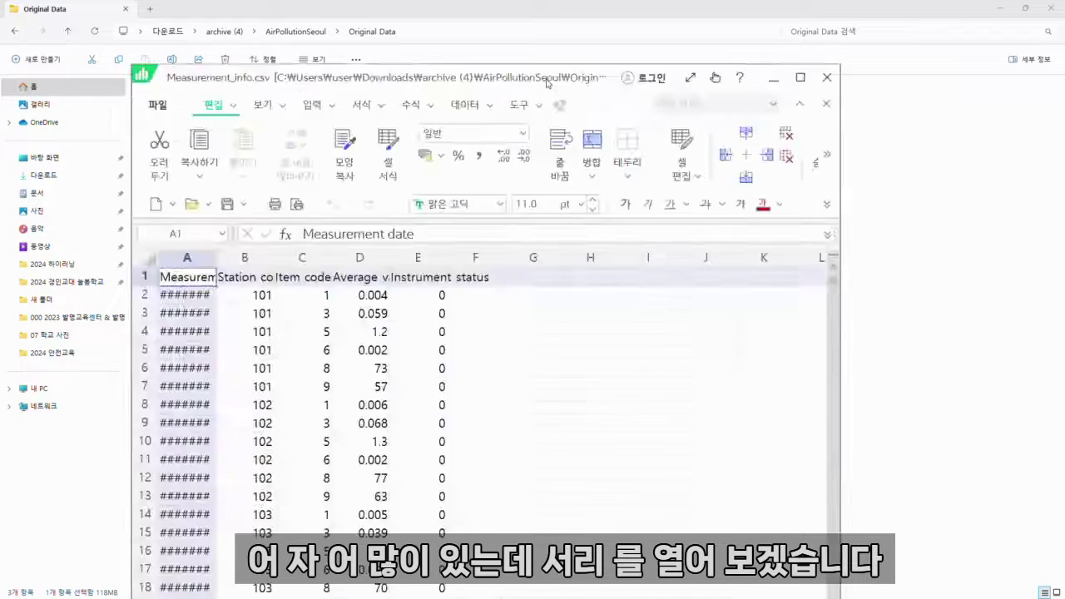
pyautogui.click(1056, 8)
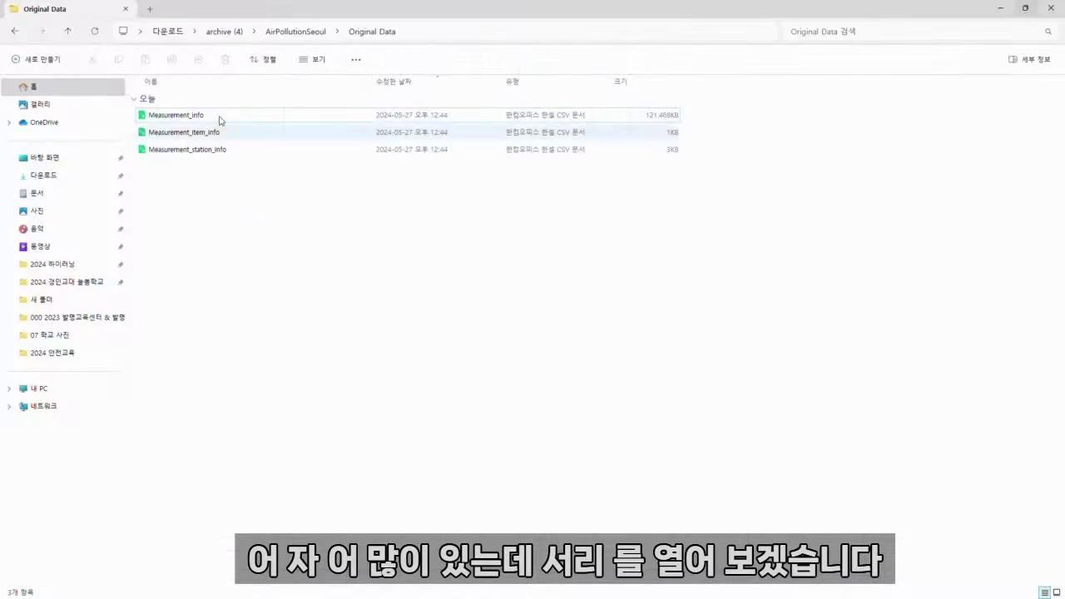
# Go up to the AirPollutionSeoul folder and open Measurement_summary.csv.
pyautogui.hotkey('alt', 'Up')
pyautogui.click(204, 117)
pyautogui.doubleClick(204, 119)
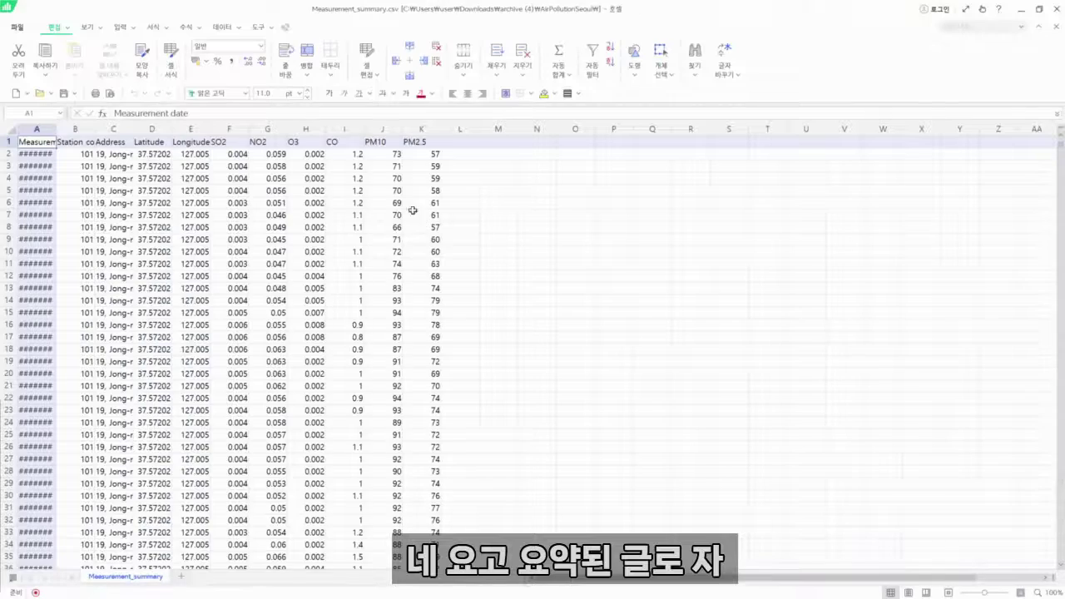
# Fit the Measurement date column to its contents and widen the Station code and Address columns.
pyautogui.doubleClick(55, 130)
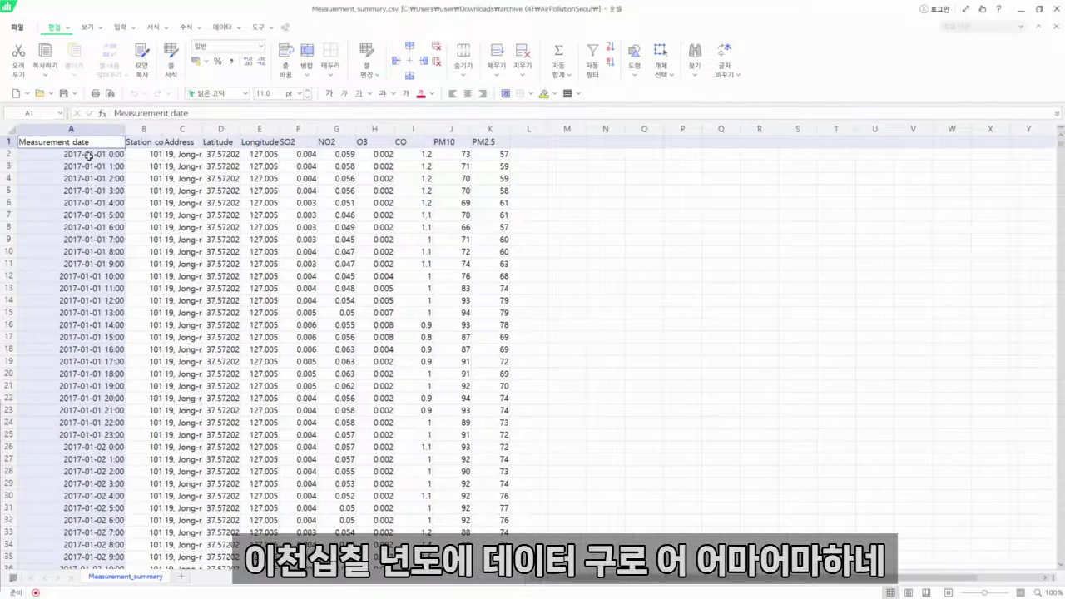
pyautogui.scroll(-20, 95, 275)
pyautogui.scroll(-5, 102, 292)
pyautogui.moveTo(1052, 143); pyautogui.dragTo(1053, 133)
pyautogui.moveTo(163, 130); pyautogui.dragTo(309, 130)
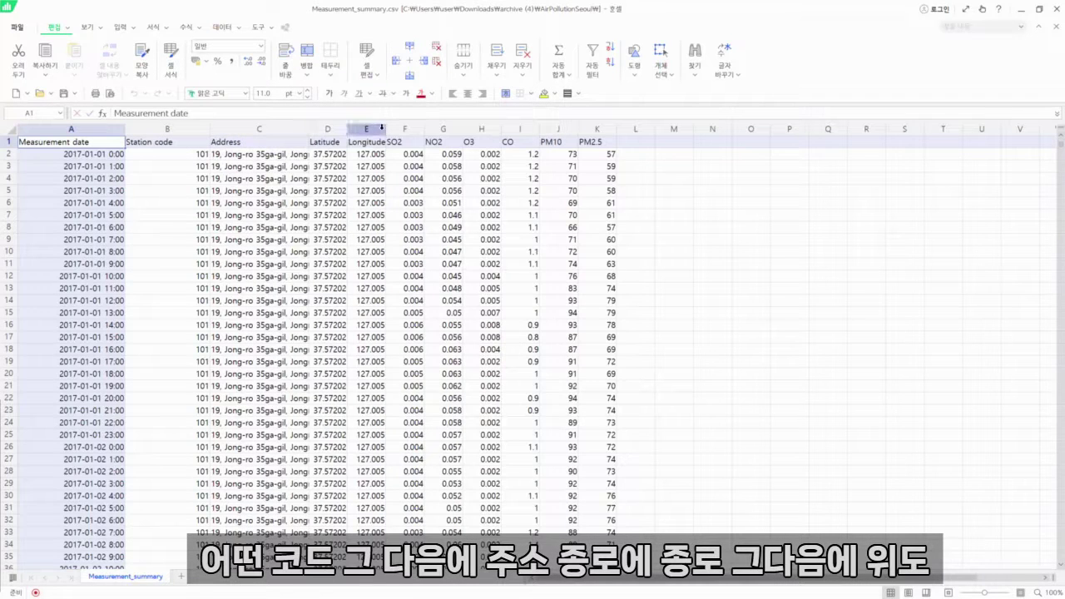
# Examine the columns from Longitude to PM2.5 and check the measurement dates in the sheet's last rows.
pyautogui.click(355, 130)
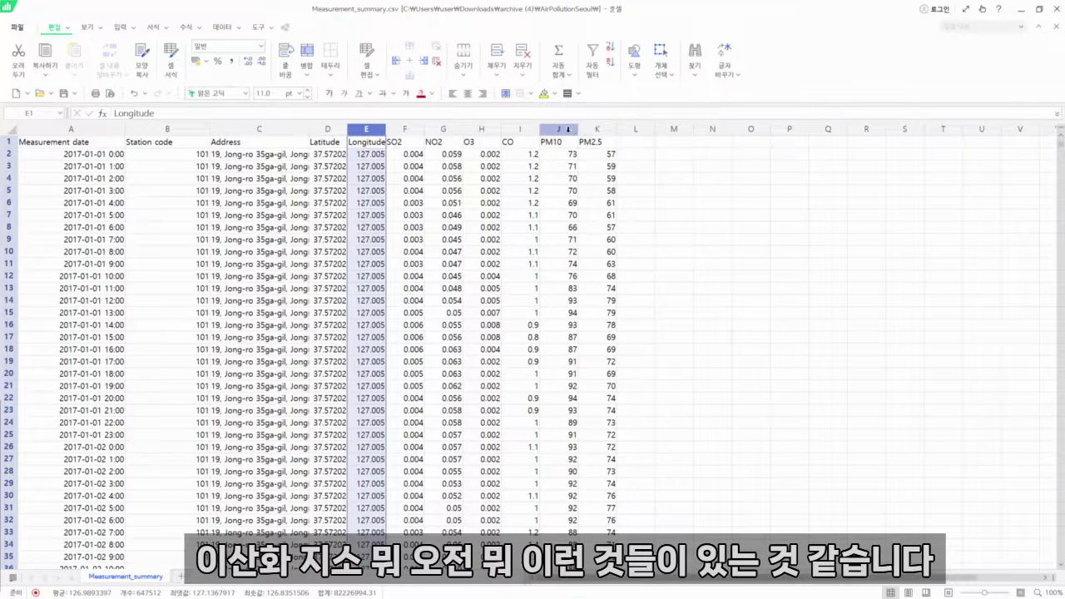
pyautogui.click(602, 142)
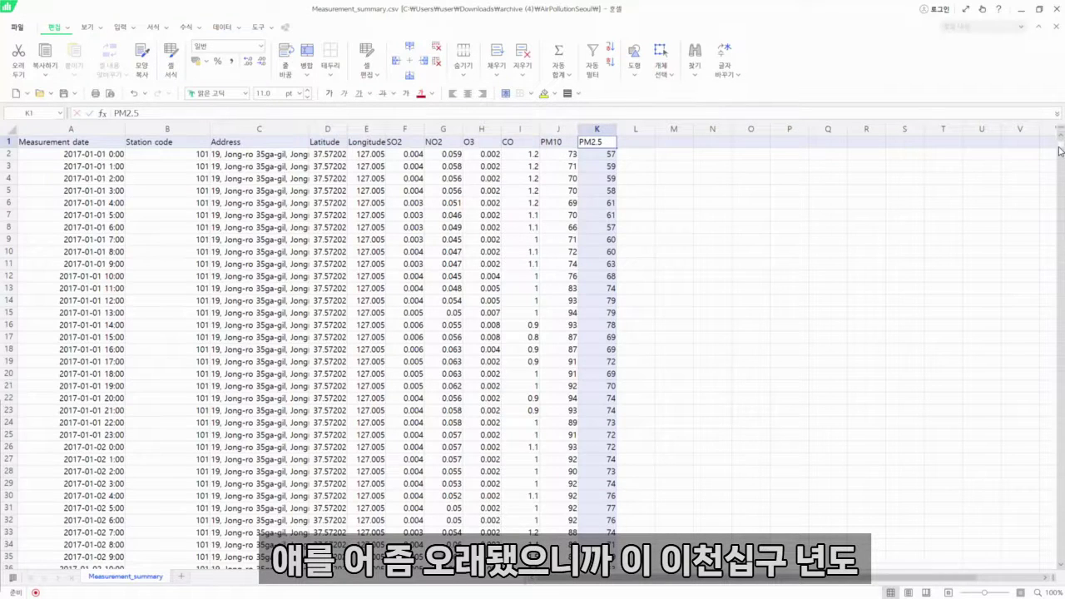
pyautogui.moveTo(1055, 151); pyautogui.dragTo(1056, 555)
pyautogui.scroll(-8, 572, 376)
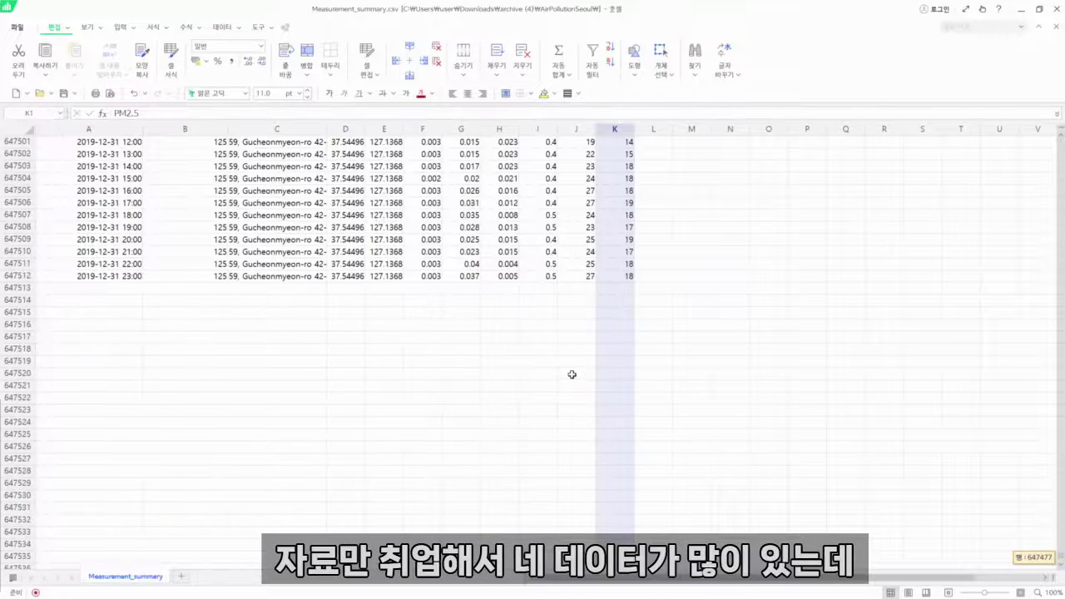
pyautogui.moveTo(1061, 563); pyautogui.dragTo(1060, 140)
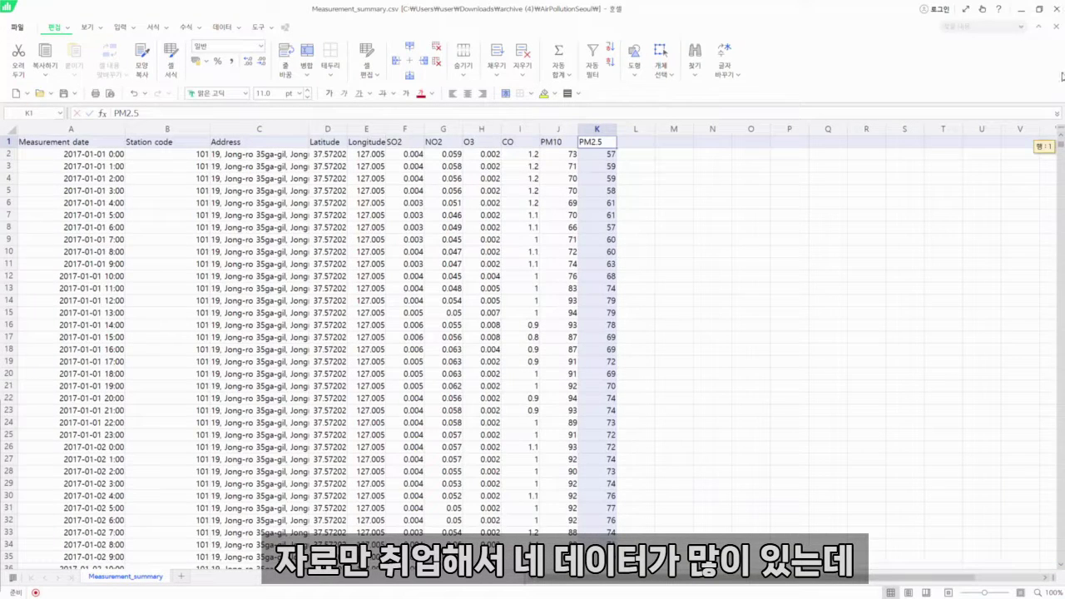
# Sort the whole data table by Measurement date in ascending order, treating the first row as headings.
pyautogui.click(222, 26)
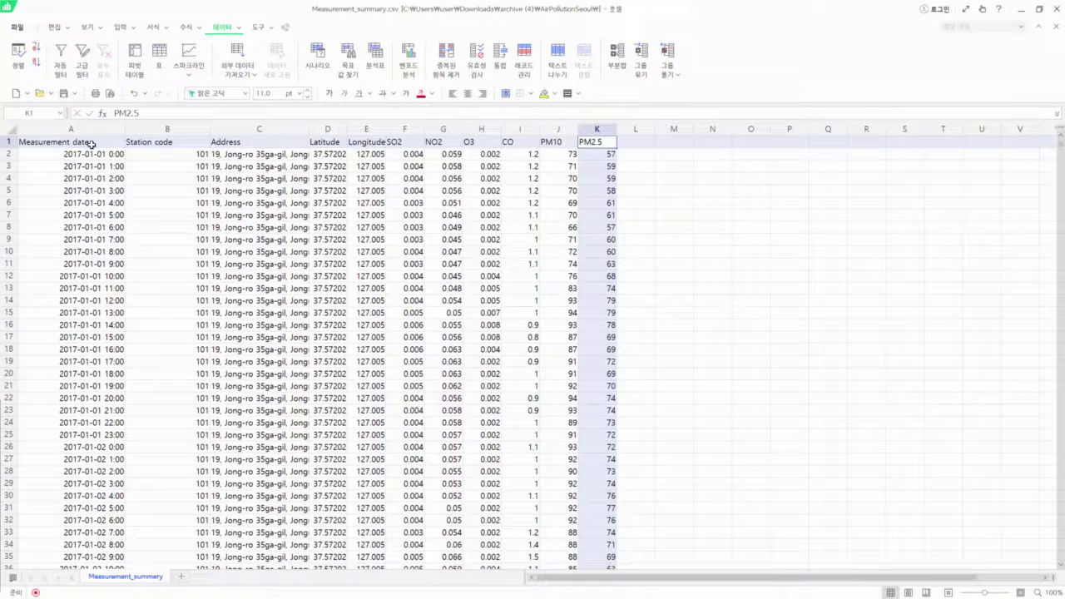
pyautogui.click(91, 144)
pyautogui.click(151, 161)
pyautogui.click(104, 130)
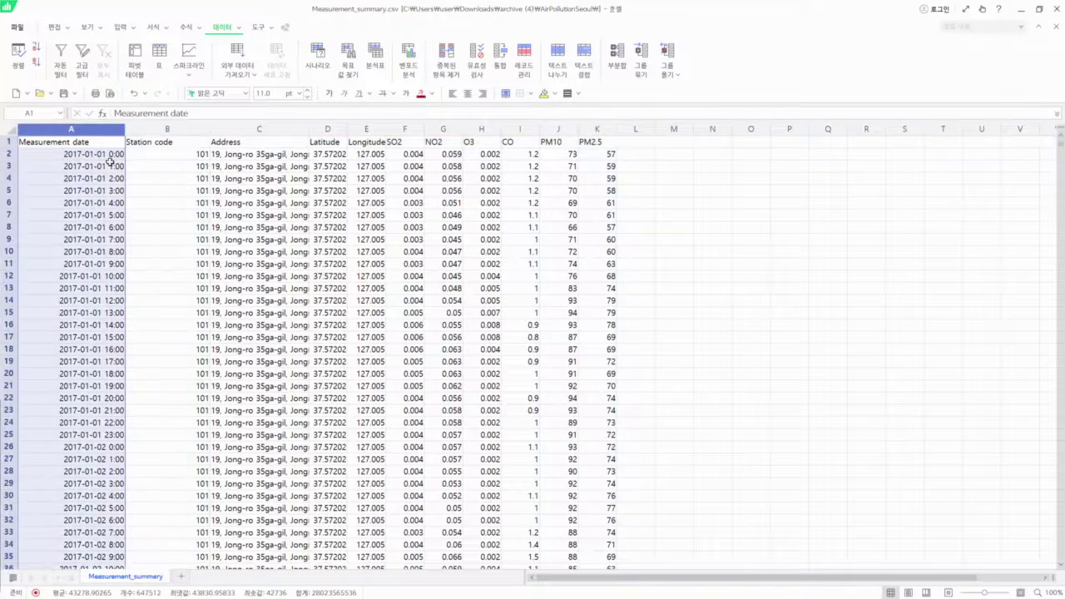
pyautogui.click(109, 157)
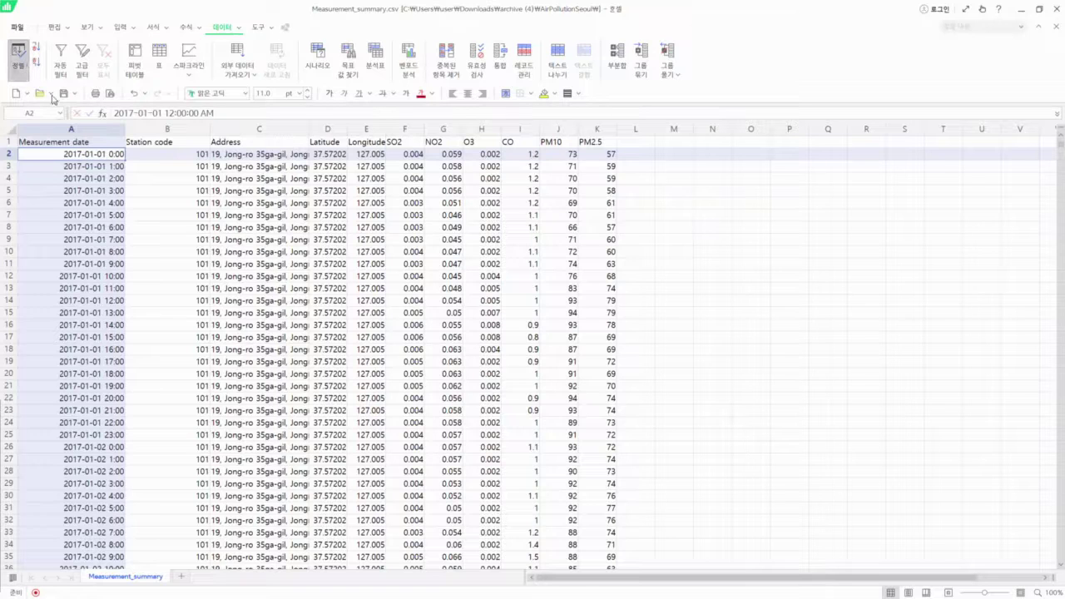
pyautogui.click(15, 73)
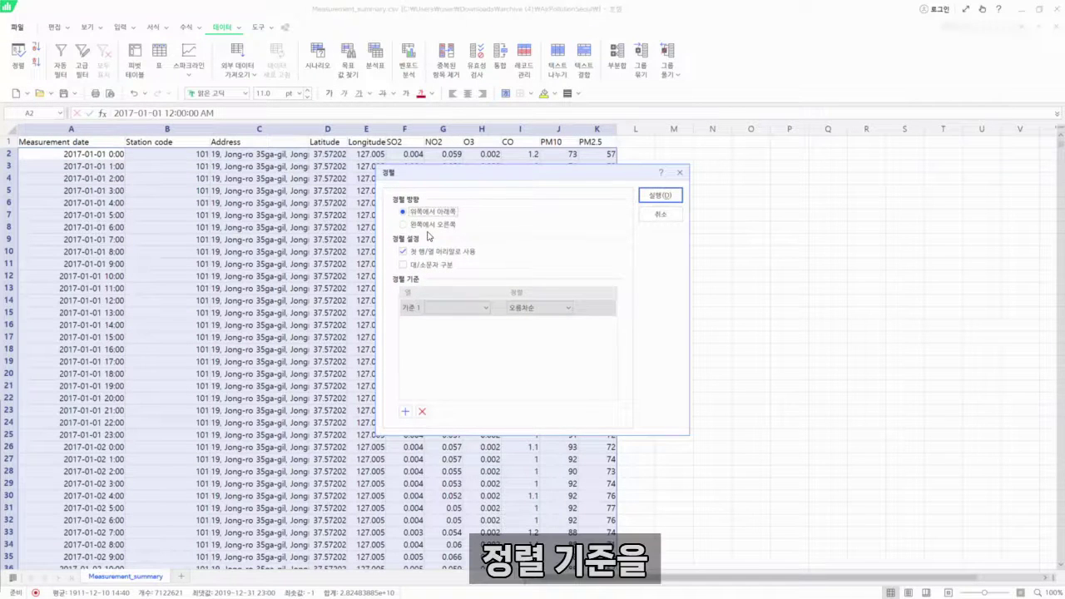
pyautogui.click(473, 308)
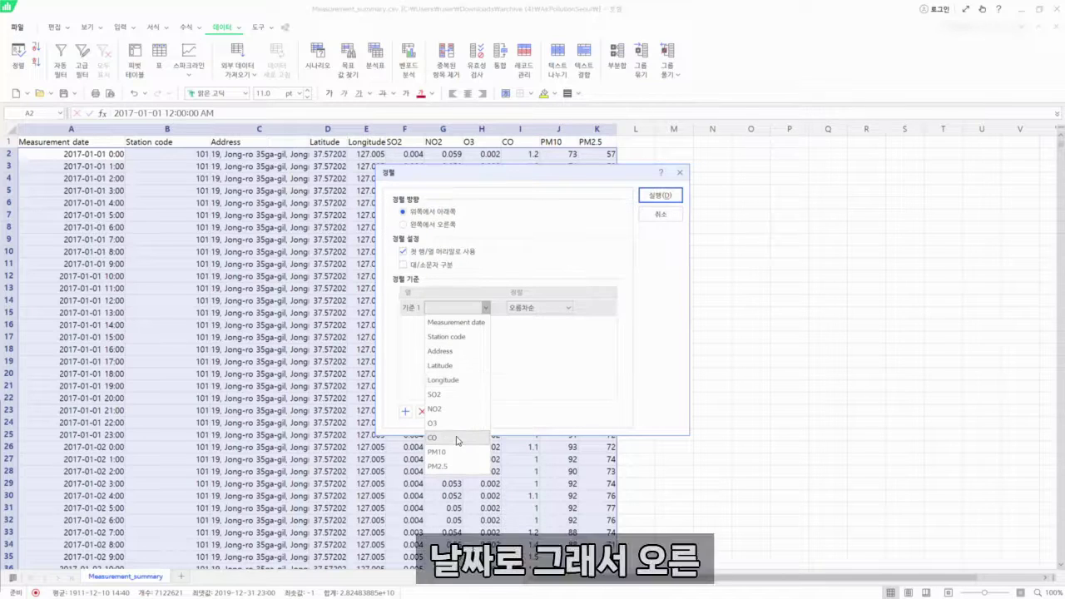
pyautogui.click(481, 323)
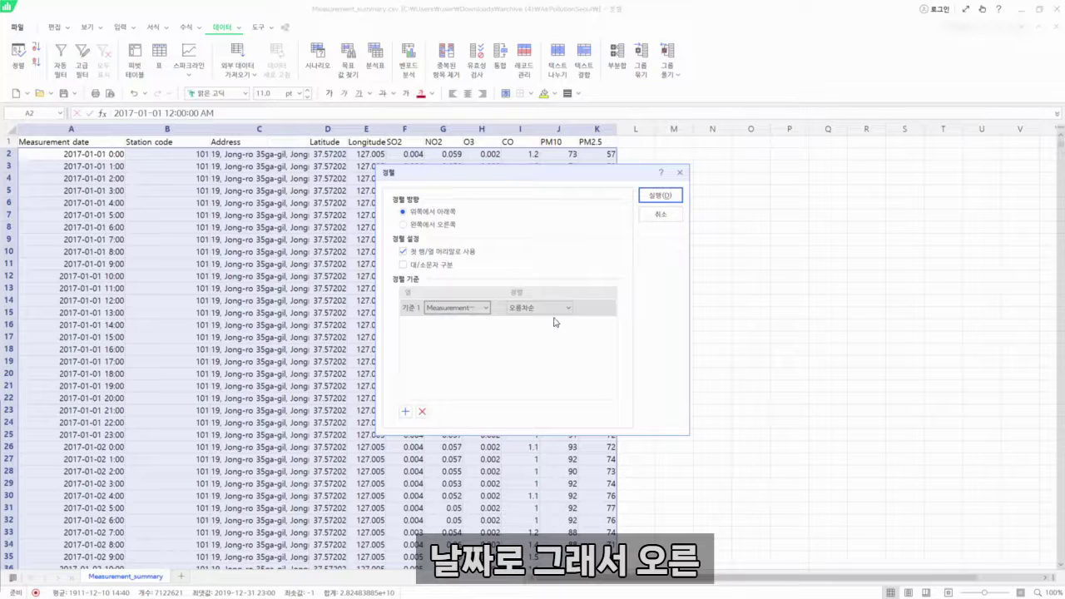
pyautogui.click(660, 195)
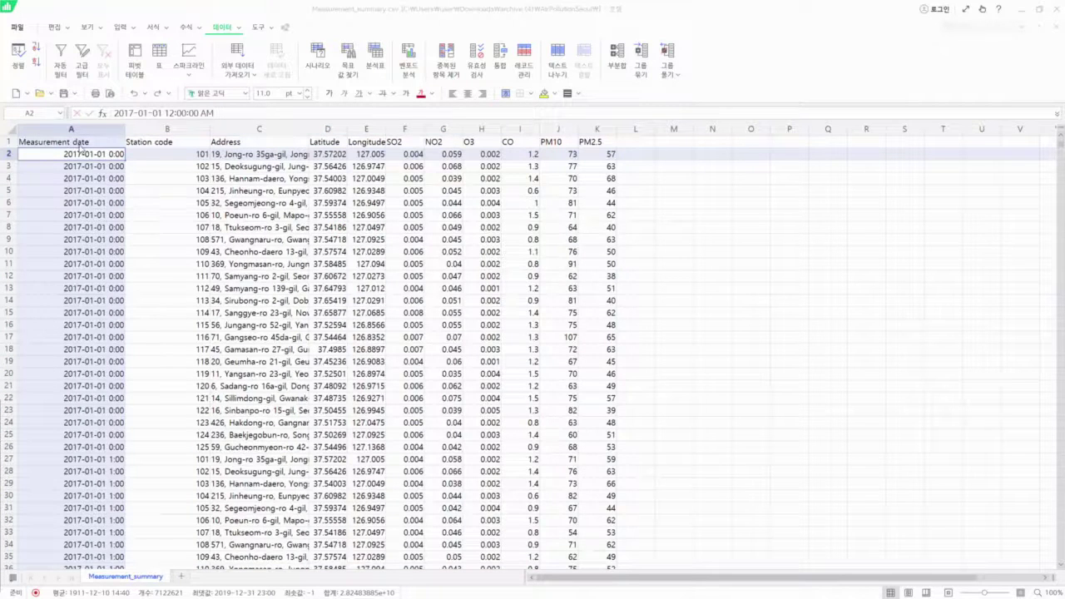
# Re-sort the table by Measurement date in descending order.
pyautogui.click(24, 70)
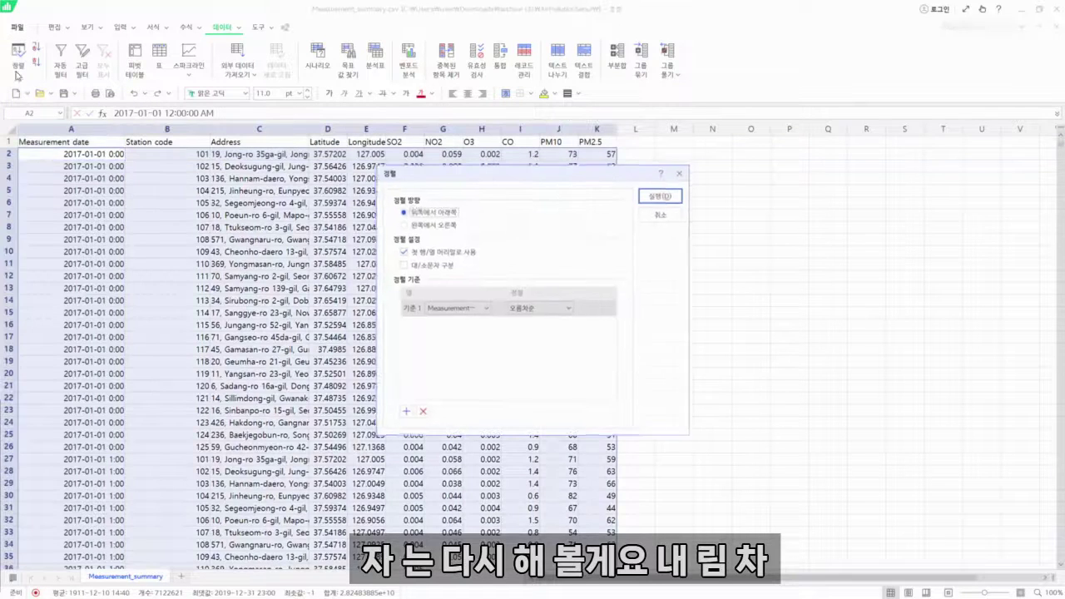
pyautogui.click(539, 308)
pyautogui.click(557, 329)
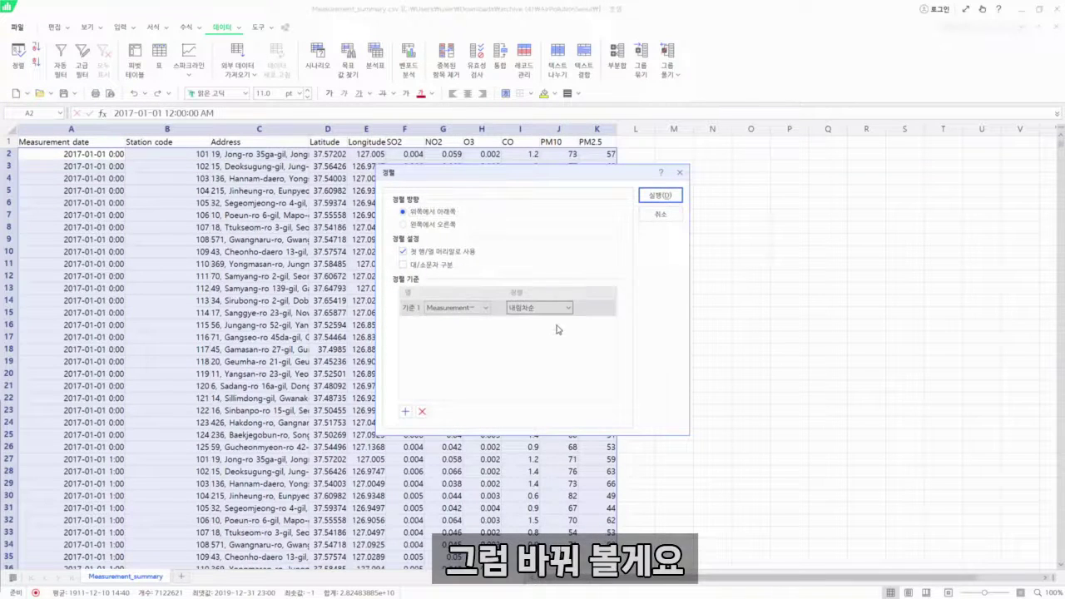
pyautogui.click(660, 197)
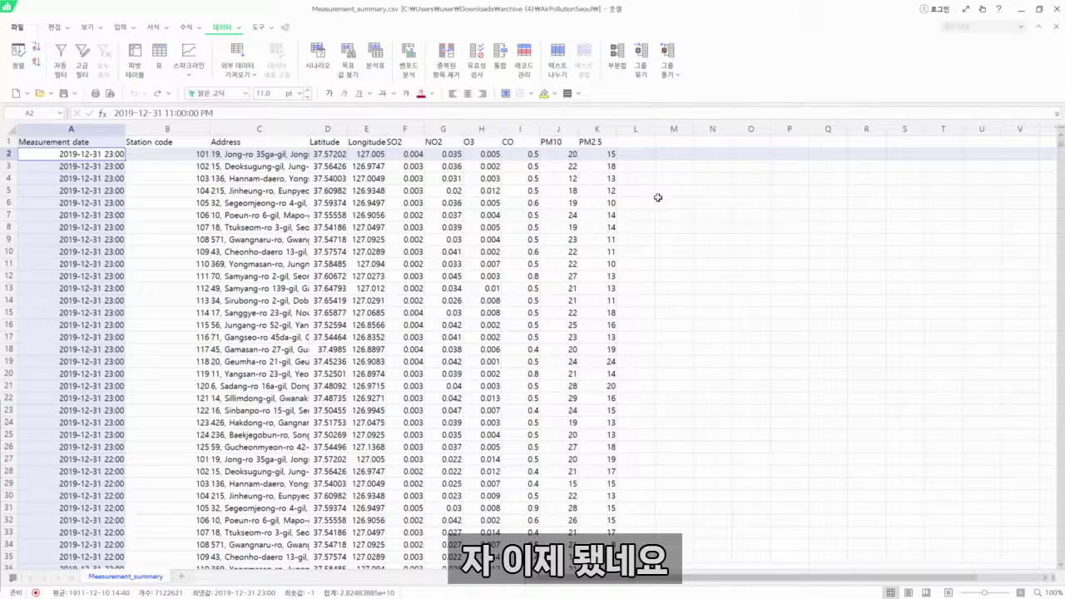
pyautogui.moveTo(75, 145); pyautogui.dragTo(611, 597)
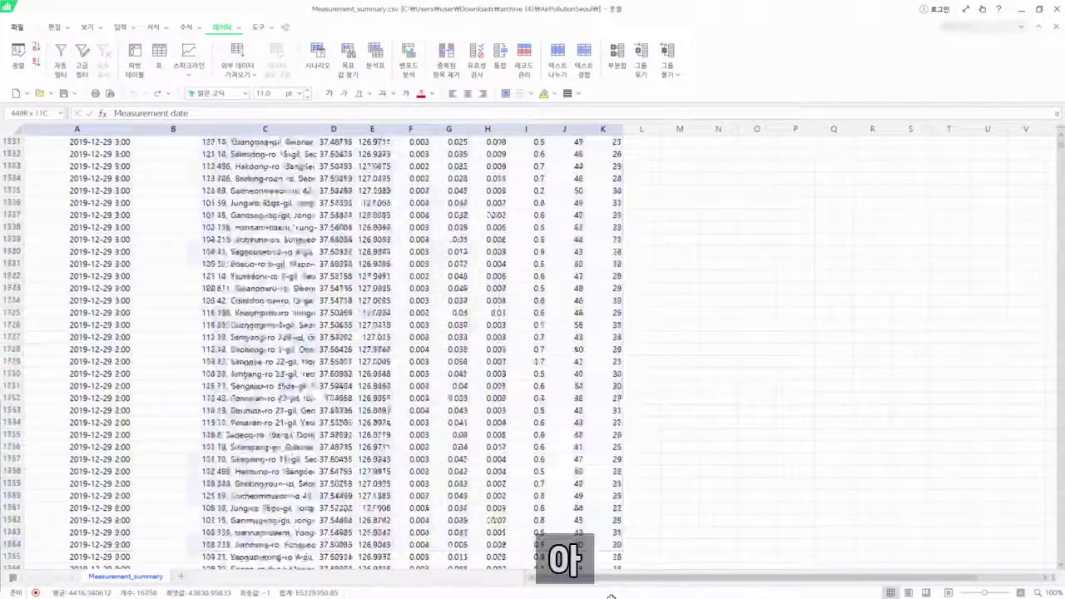
pyautogui.moveTo(611, 597); pyautogui.dragTo(611, 596)
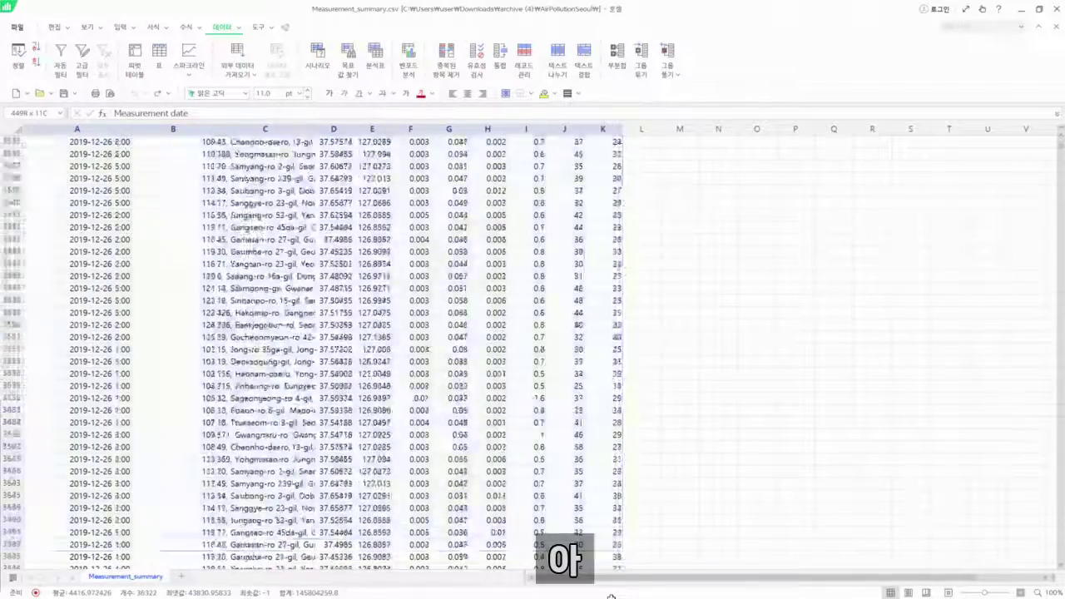
pyautogui.click(602, 410)
pyautogui.hotkey('ctrl', 'shift', 'Up')
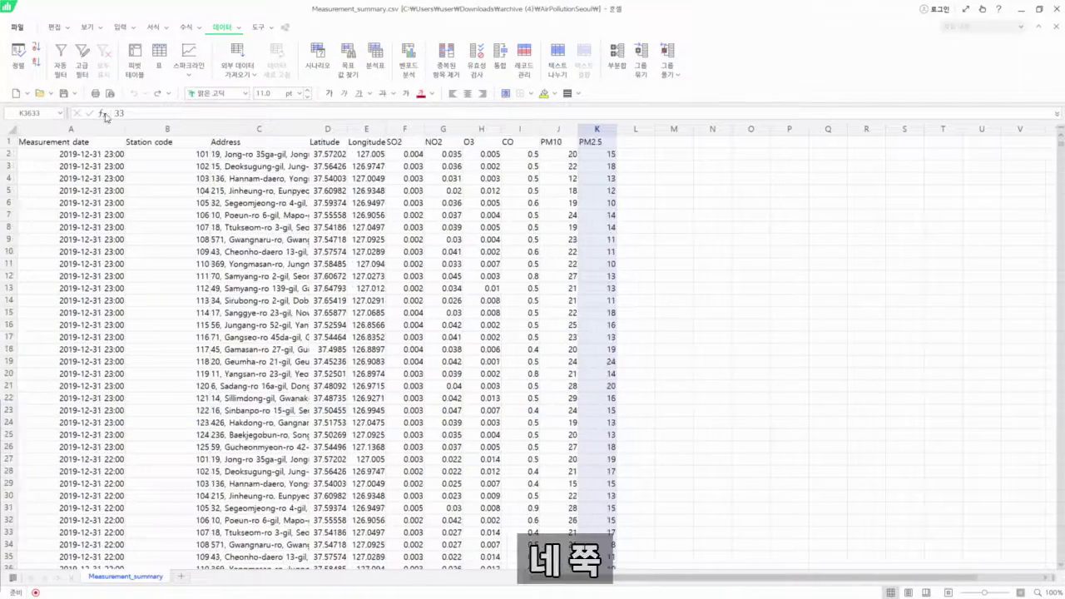
pyautogui.hotkey('ctrl', 'Home')
pyautogui.hotkey('ctrl', 'shift', 'Right')
# Locate the last 2019 record at row 209512 and try to select everything from it up to the header row.
pyautogui.moveTo(1061, 147); pyautogui.dragTo(1055, 280)
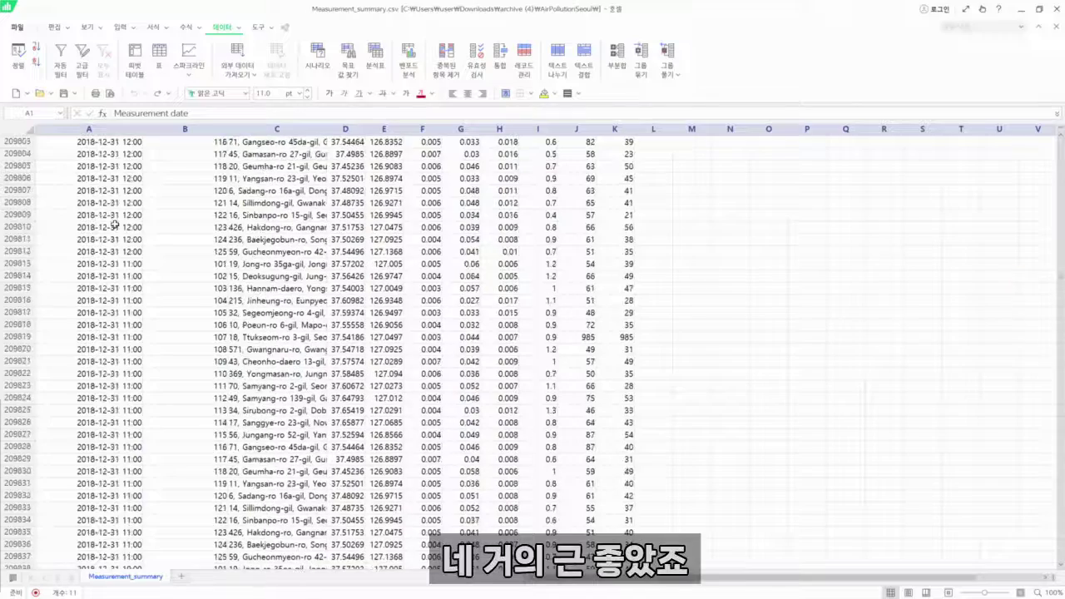
pyautogui.scroll(20, 115, 223)
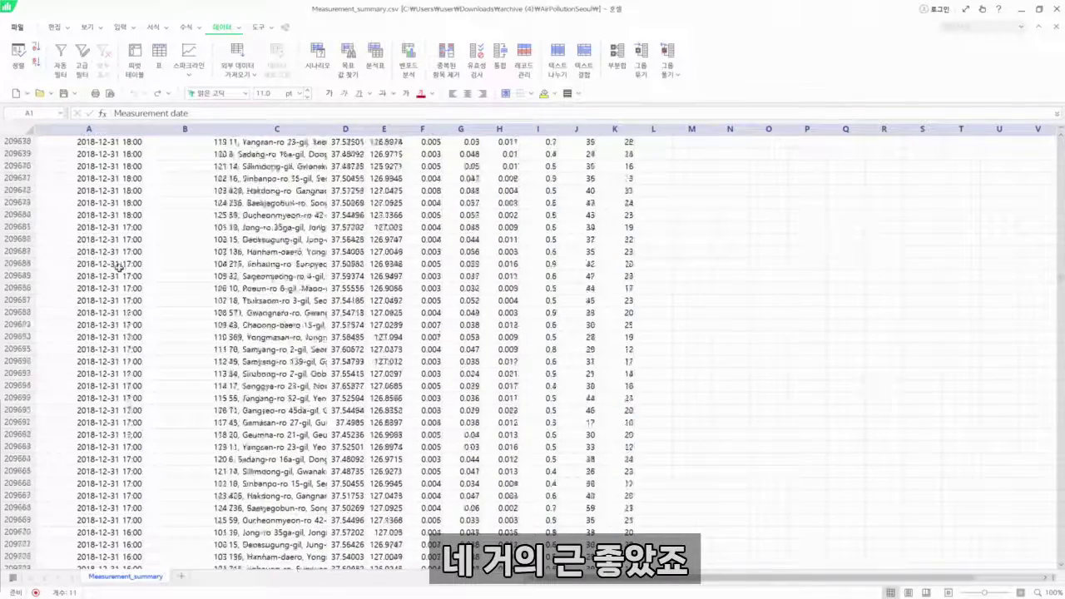
pyautogui.scroll(20, 119, 266)
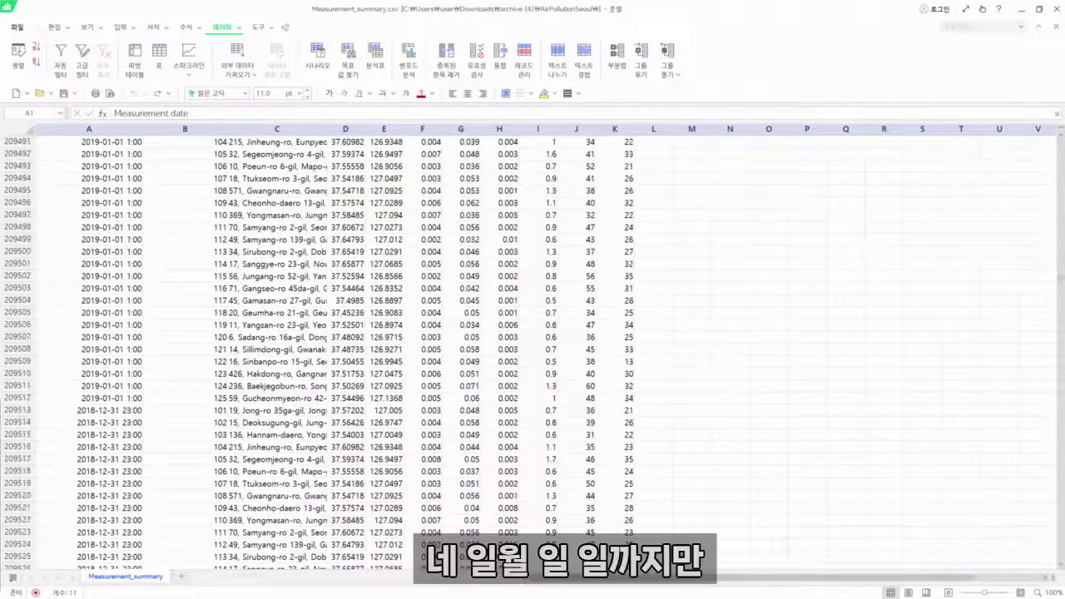
pyautogui.click(19, 397)
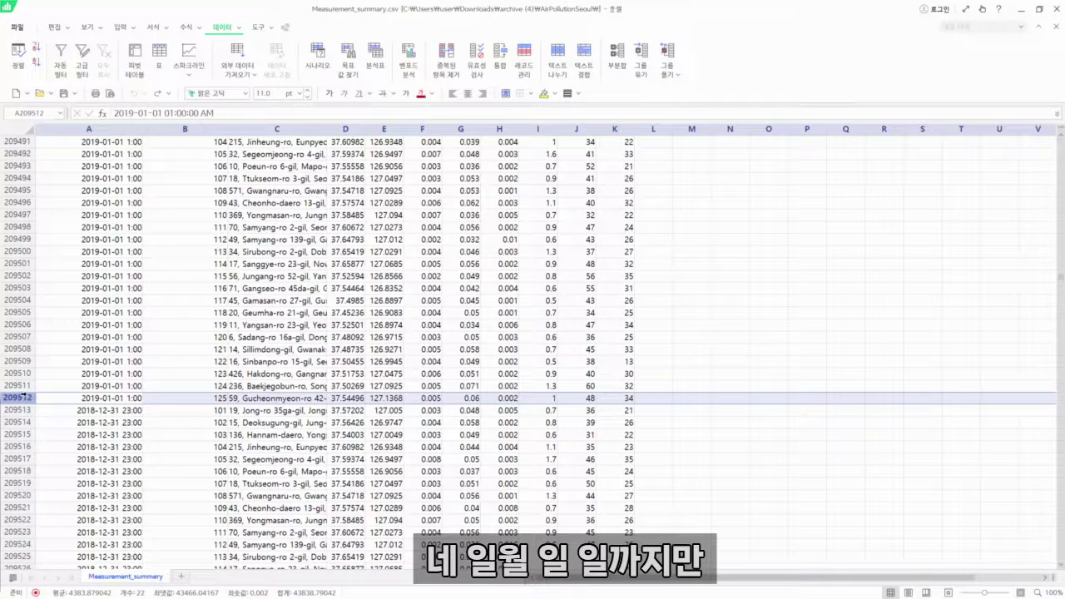
pyautogui.moveTo(1062, 283); pyautogui.dragTo(1062, 101)
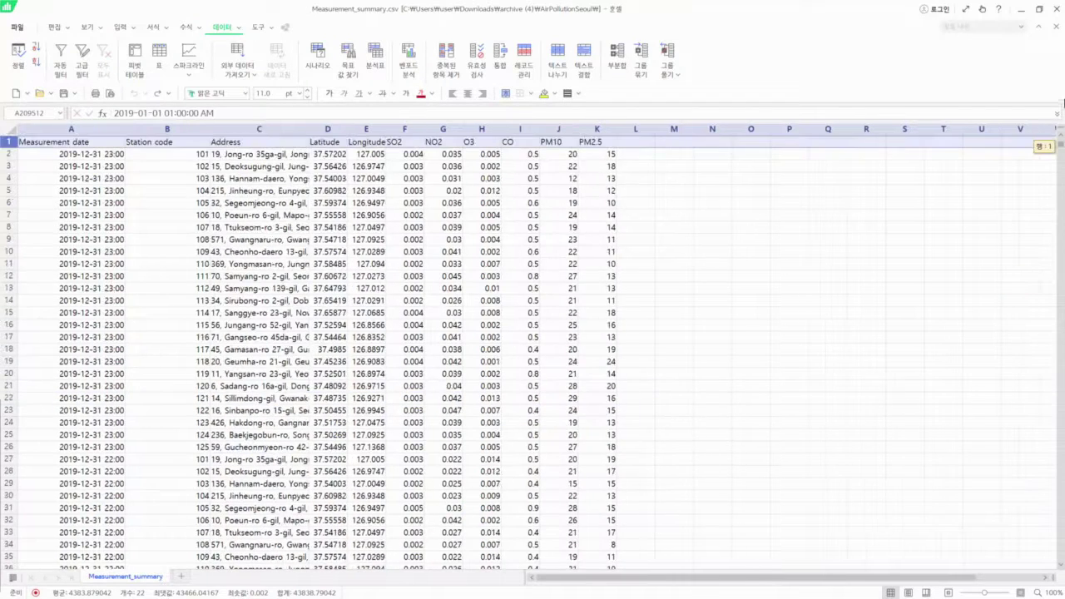
pyautogui.keyDown('shift'); pyautogui.click(9, 141); pyautogui.keyUp('shift')
pyautogui.hotkey('ctrl', '-')
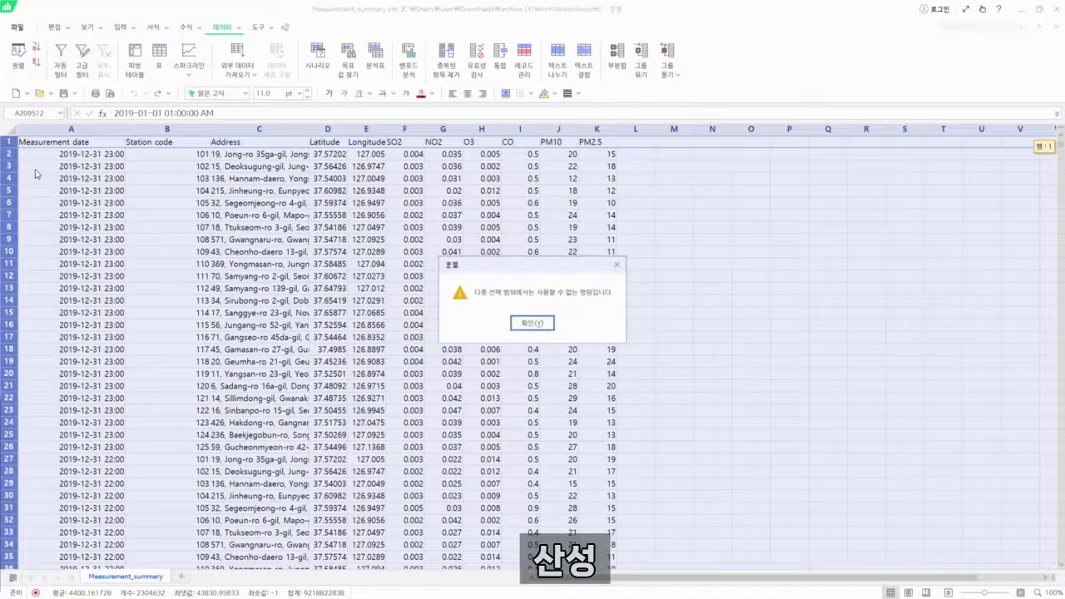
pyautogui.click(533, 323)
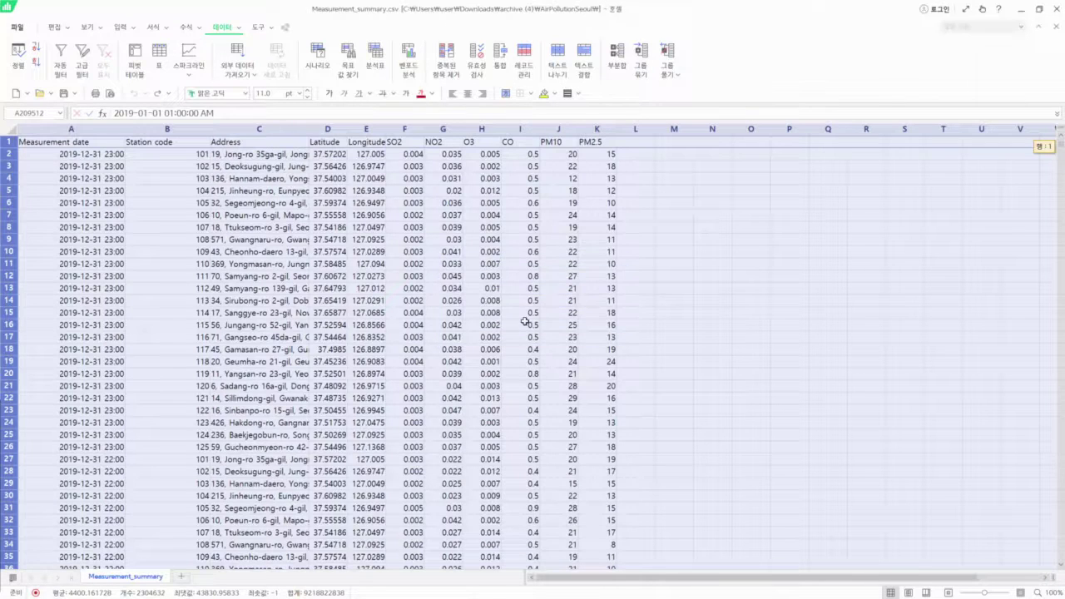
pyautogui.click(10, 153)
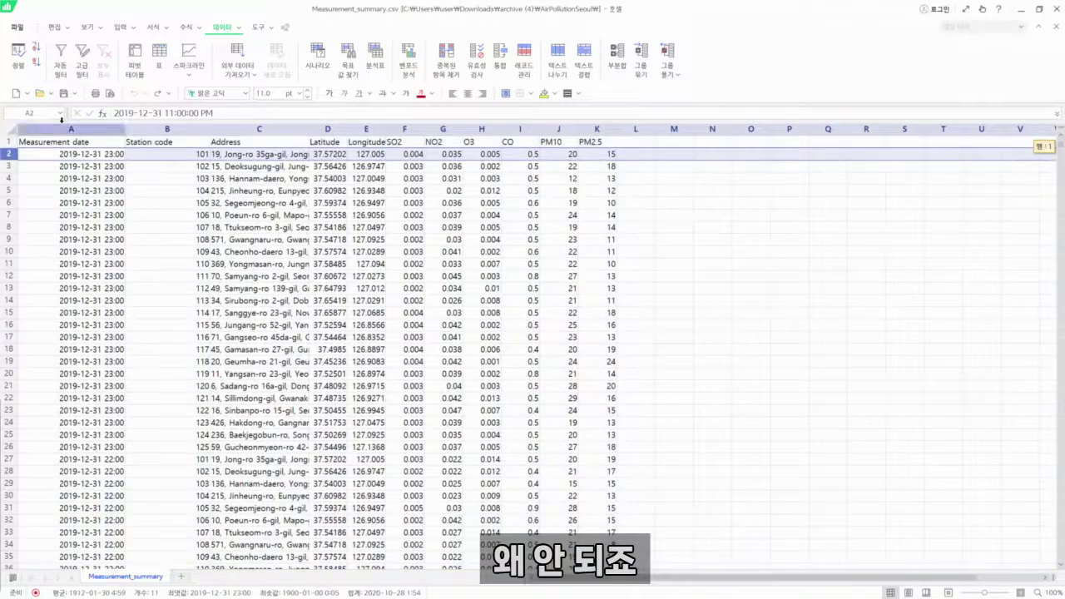
# Create a new blank spreadsheet and place its window beside the measurement summary.
pyautogui.click(26, 29)
pyautogui.click(51, 46)
pyautogui.moveTo(142, 5); pyautogui.dragTo(169, 200)
pyautogui.moveTo(50, 141); pyautogui.dragTo(590, 143)
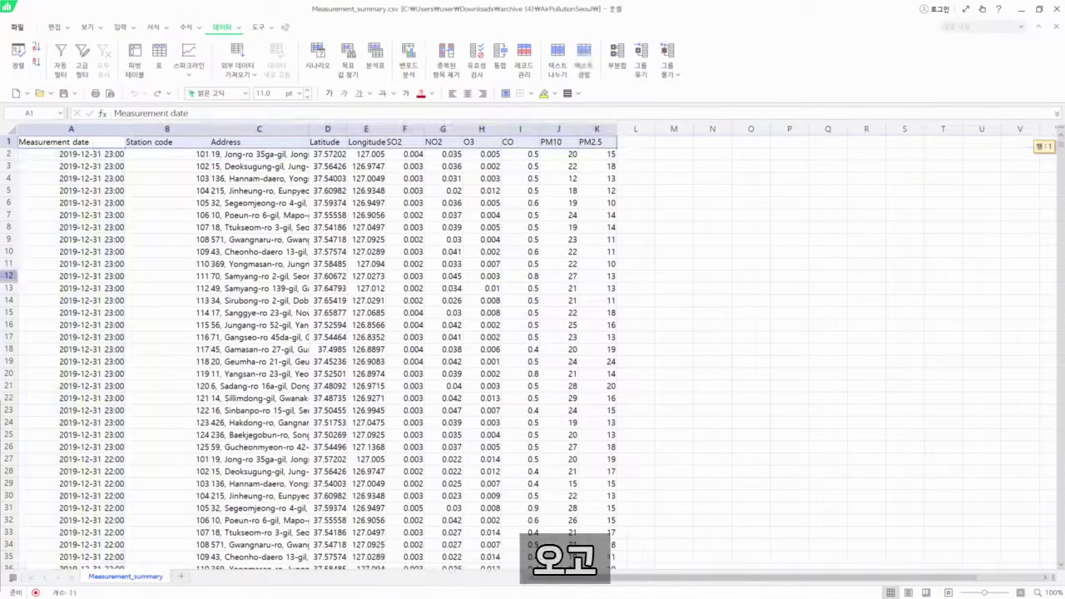
pyautogui.hotkey('alt', 'Tab')
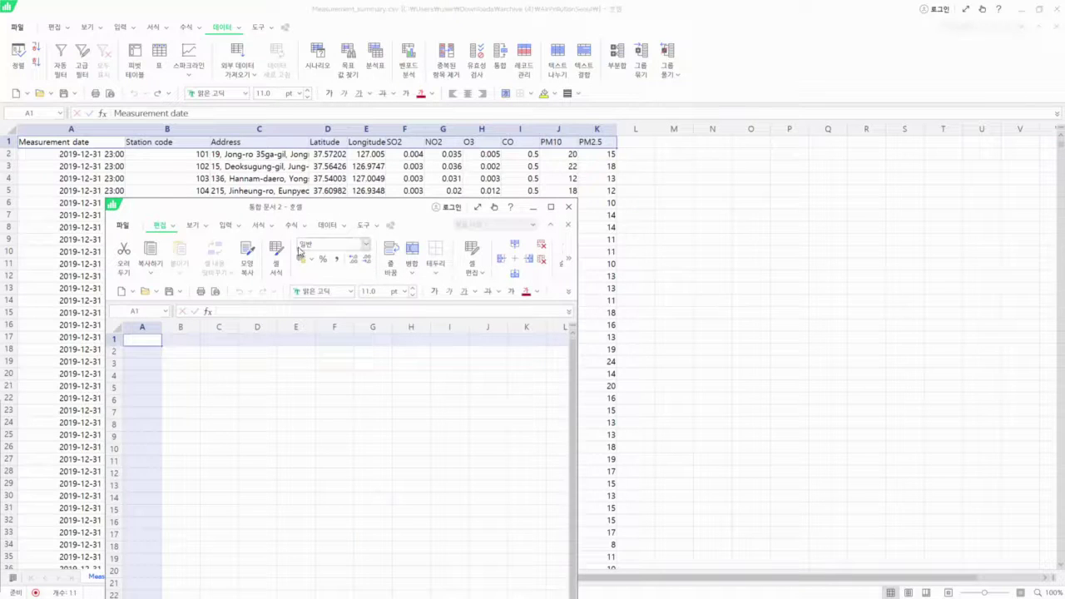
pyautogui.press('super+Right')
# Copy the header cells from Measurement date to PM2.5 and paste them into the first row of the new spreadsheet.
pyautogui.click(39, 143)
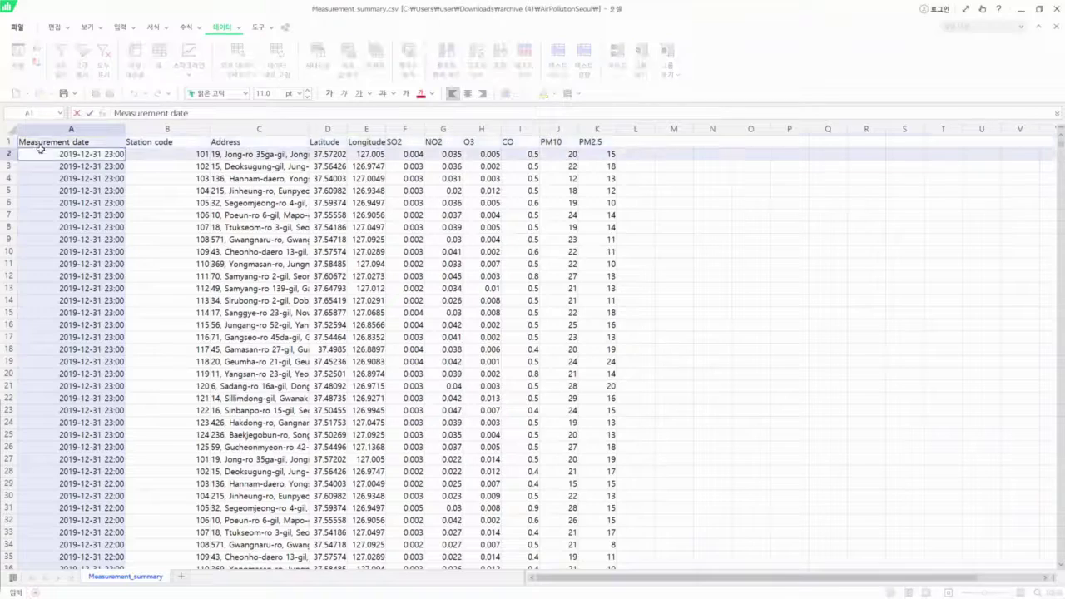
pyautogui.moveTo(39, 144); pyautogui.dragTo(587, 142)
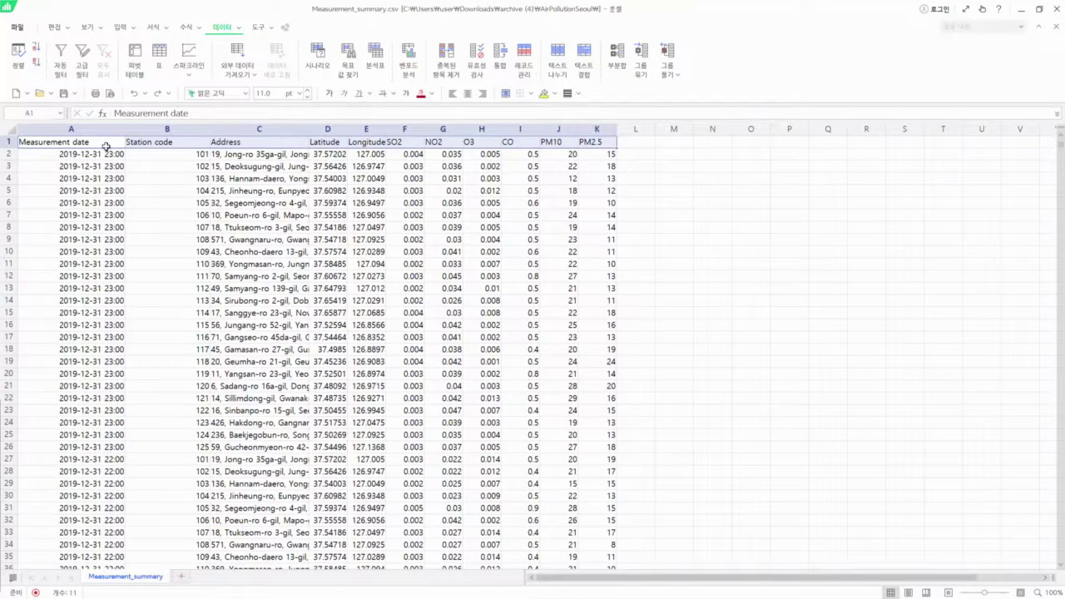
pyautogui.hotkey('ctrl', 'c')
pyautogui.click(1039, 9)
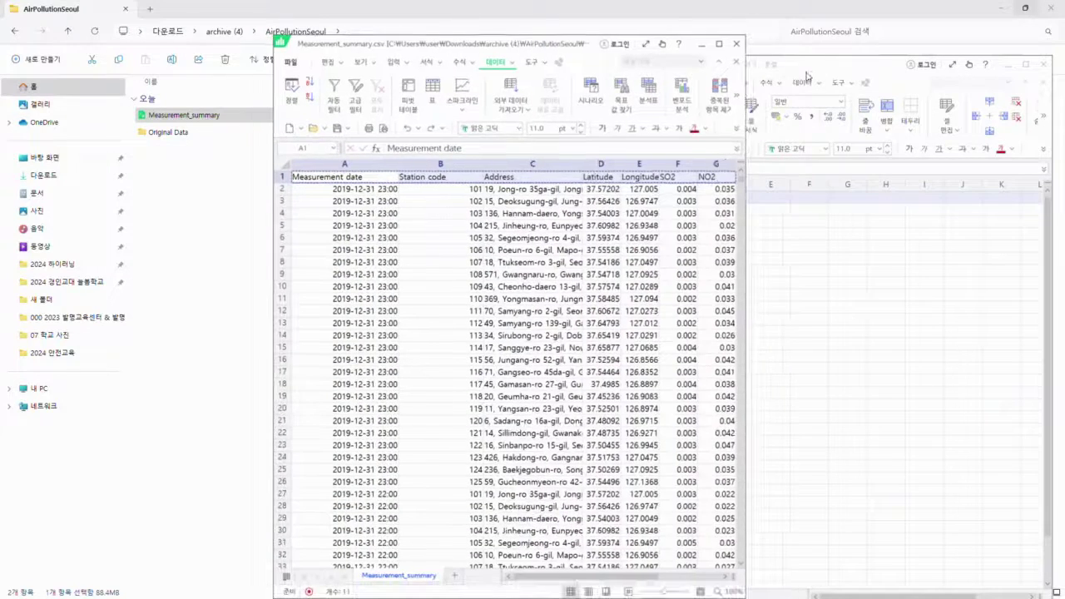
pyautogui.click(808, 75)
pyautogui.hotkey('ctrl', 'v')
# Copy rows 2 through 209512, holding all 2019 records, and paste them into the new spreadsheet starting at cell A2.
pyautogui.click(280, 189)
pyautogui.scroll(-3, 459, 228)
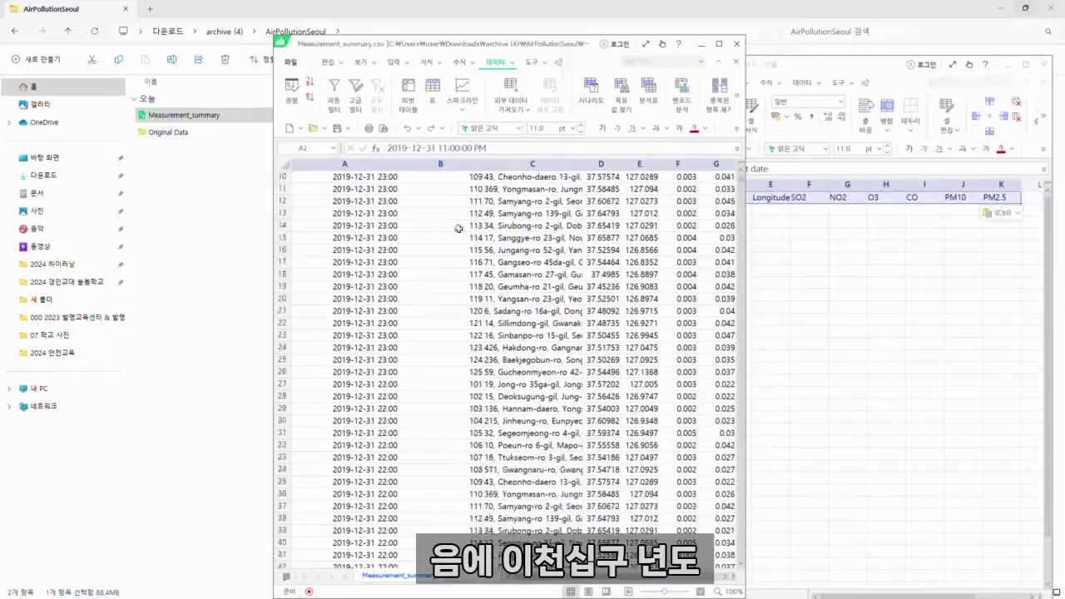
pyautogui.click(719, 44)
pyautogui.moveTo(1063, 147); pyautogui.dragTo(1063, 322)
pyautogui.moveTo(1062, 239); pyautogui.dragTo(1063, 280)
pyautogui.scroll(-20, 465, 302)
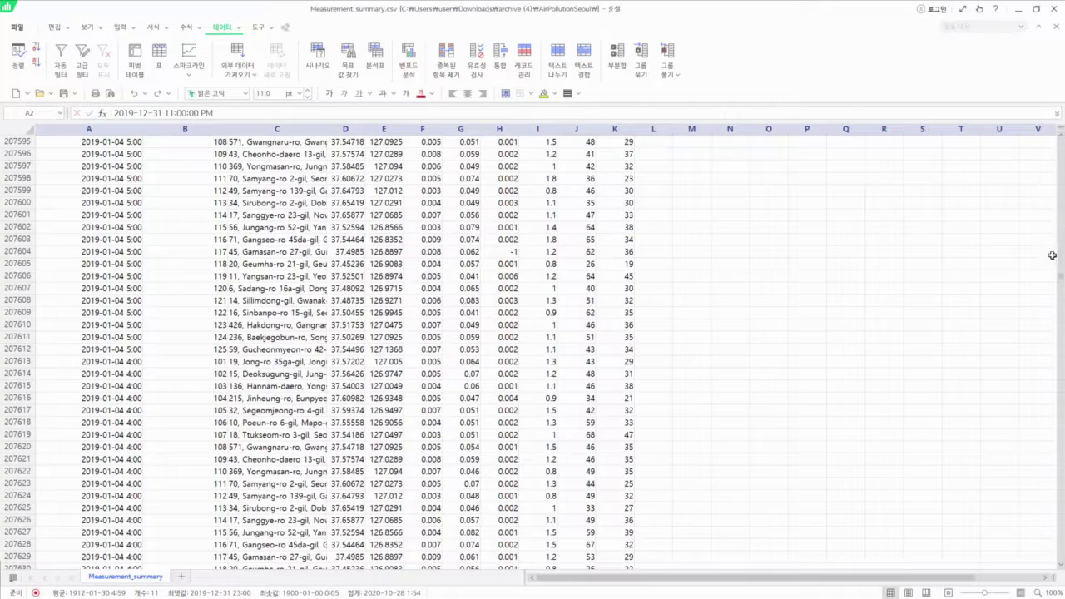
pyautogui.scroll(-20, 1060, 287)
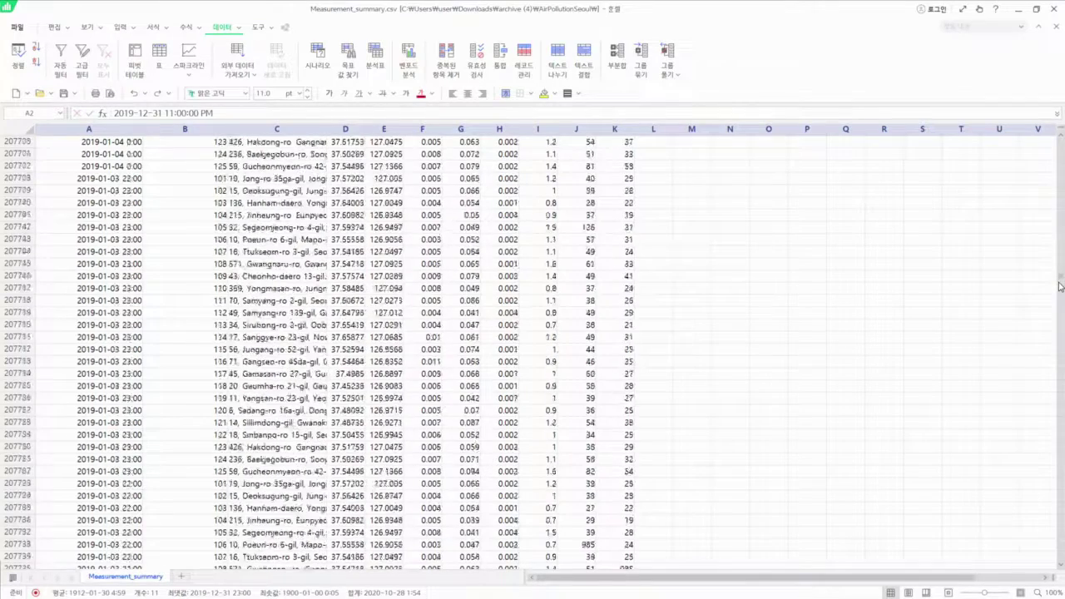
pyautogui.scroll(-20, 1060, 286)
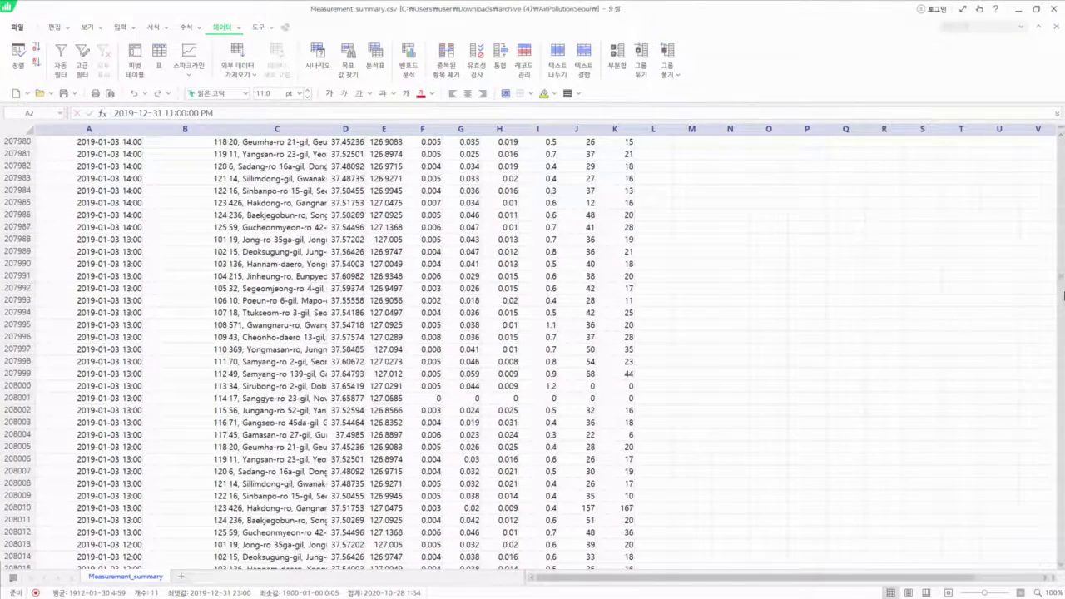
pyautogui.scroll(-20, 1062, 290)
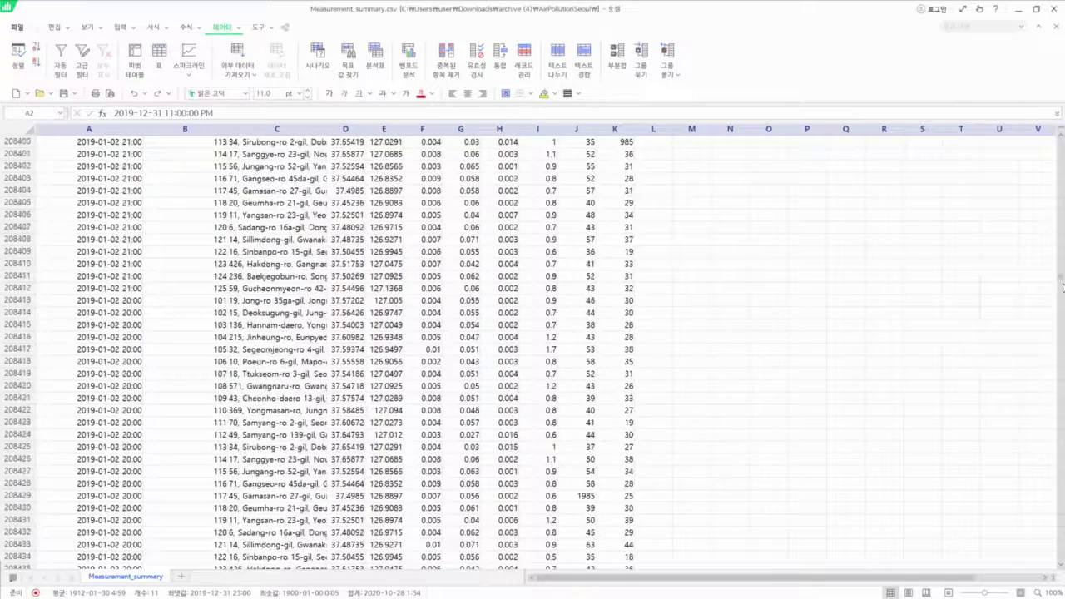
pyautogui.scroll(-20, 1063, 288)
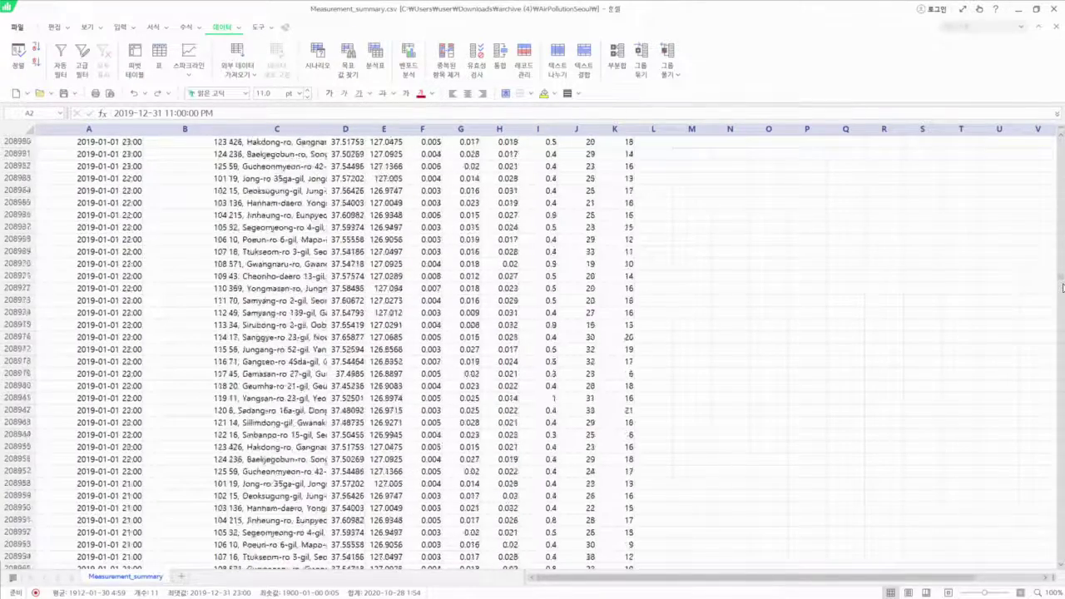
pyautogui.scroll(-20, 1063, 288)
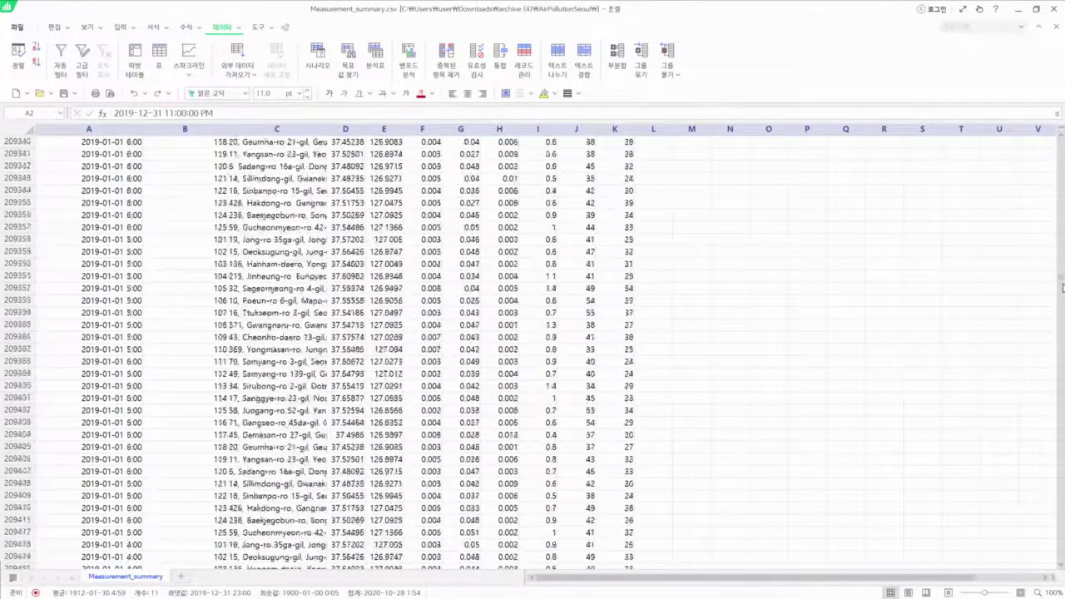
pyautogui.scroll(-20, 1063, 288)
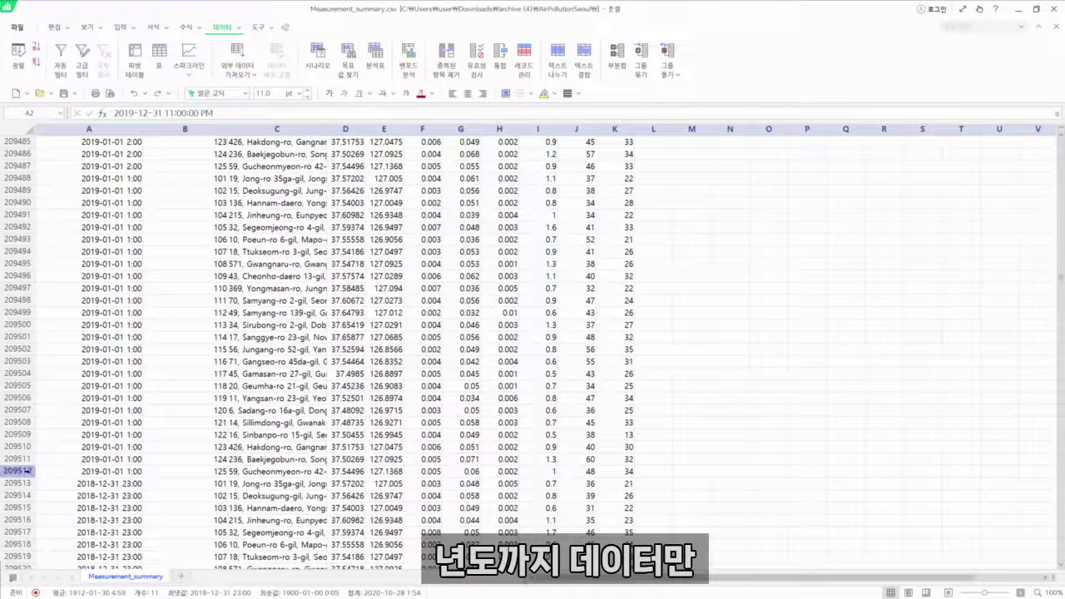
pyautogui.keyDown('shift'); pyautogui.click(27, 471); pyautogui.keyUp('shift')
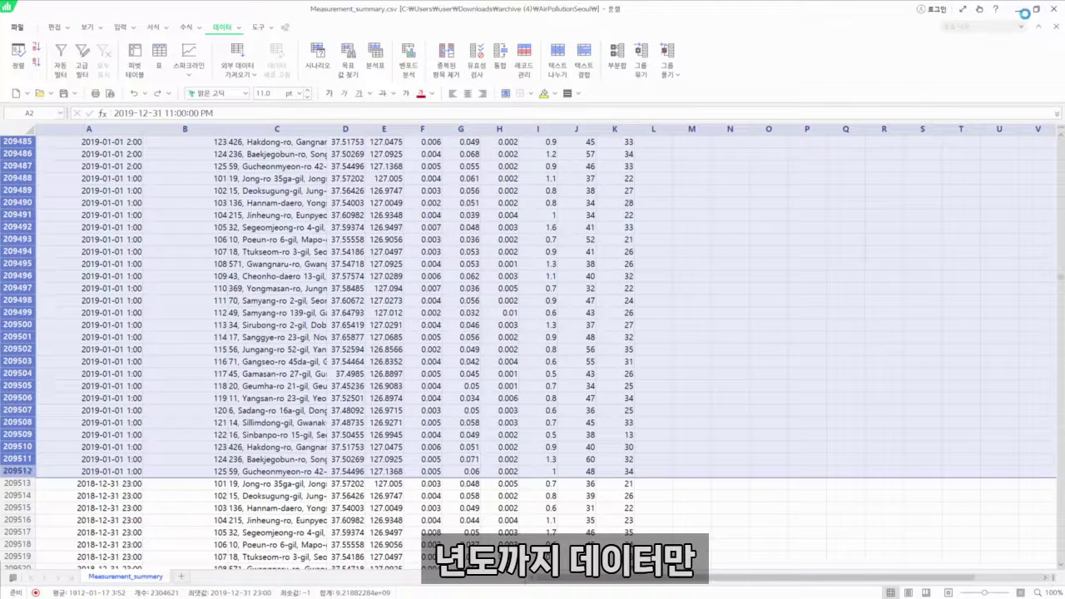
pyautogui.click(1020, 11)
pyautogui.click(614, 213)
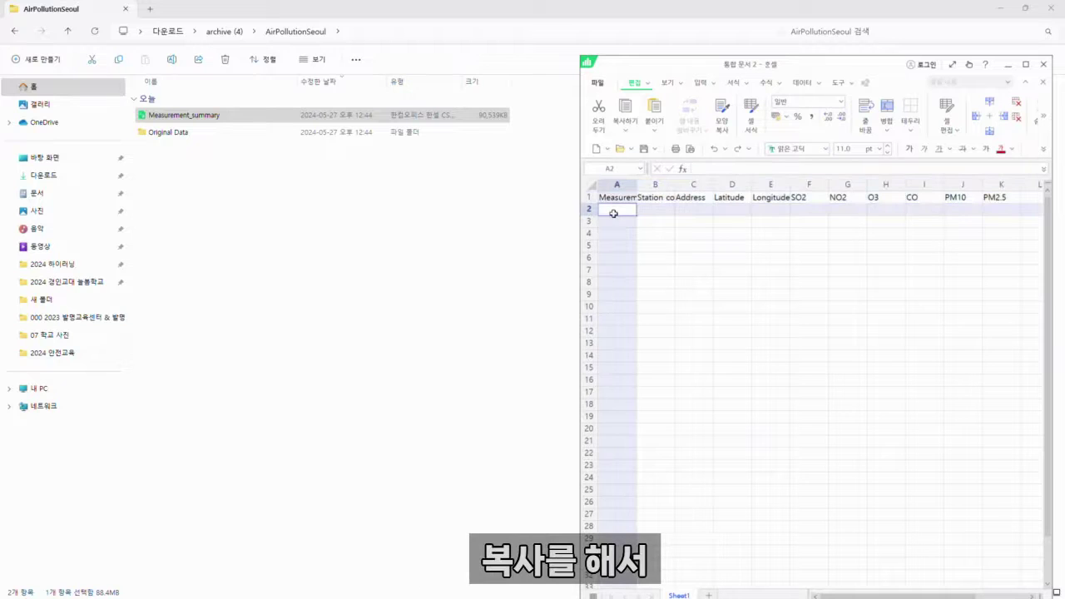
pyautogui.hotkey('ctrl', 'v')
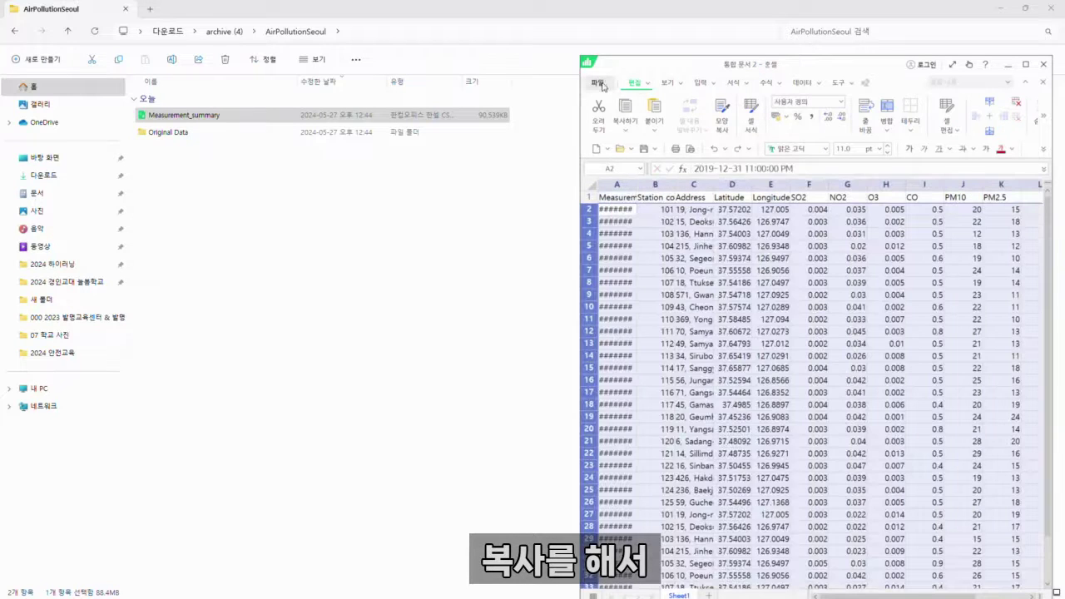
# Save the new spreadsheet to the desktop as an xlsx workbook named 서울 대기오염 2019.
pyautogui.click(598, 83)
pyautogui.click(637, 204)
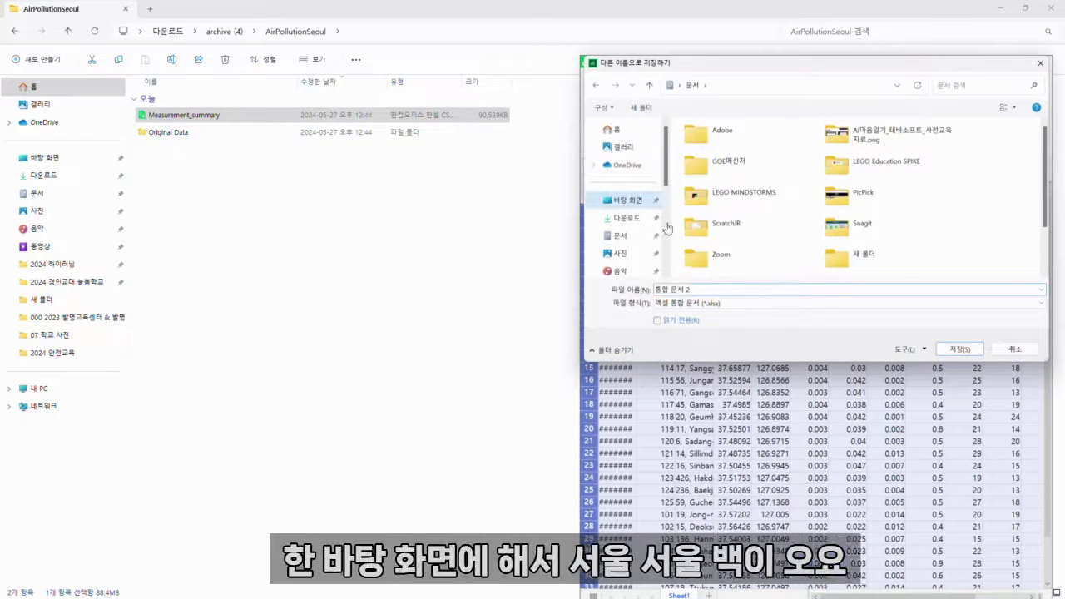
pyautogui.write('tjd')
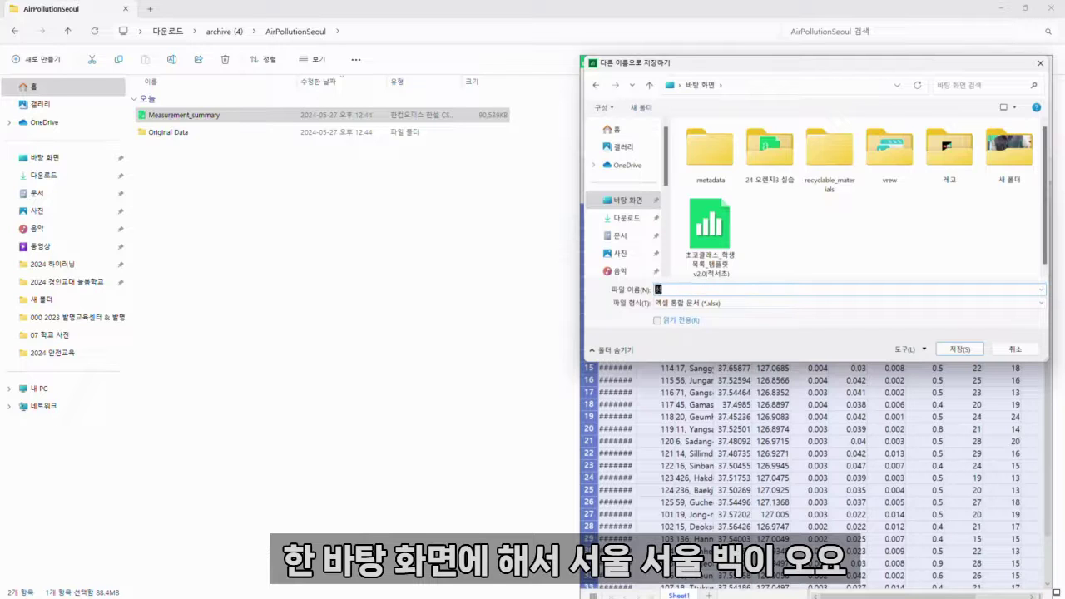
pyautogui.write('nf eorldhdua 201')
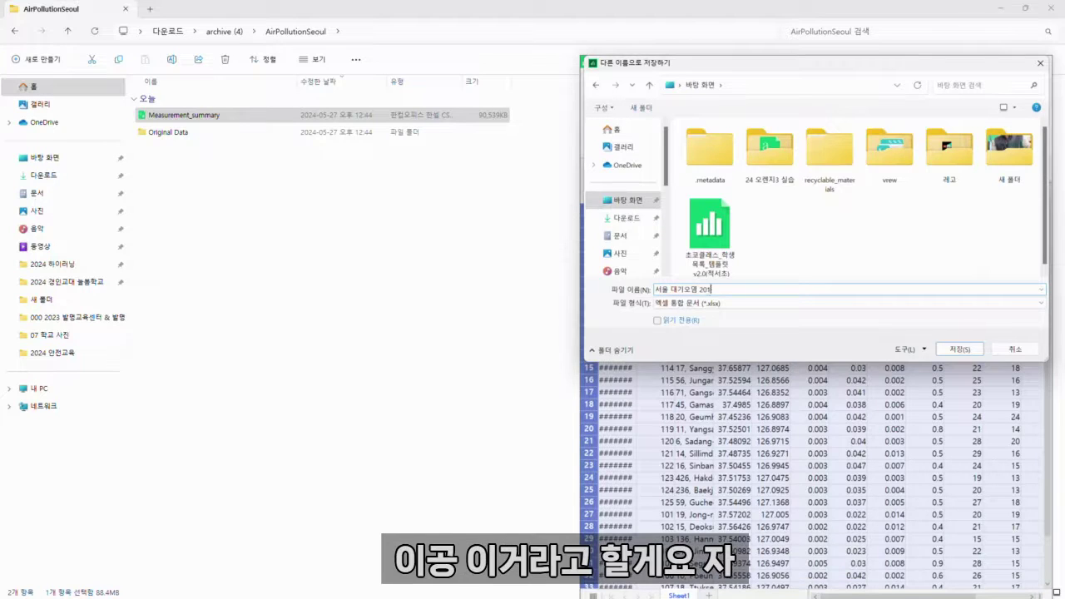
pyautogui.write('9')
pyautogui.press('Return')
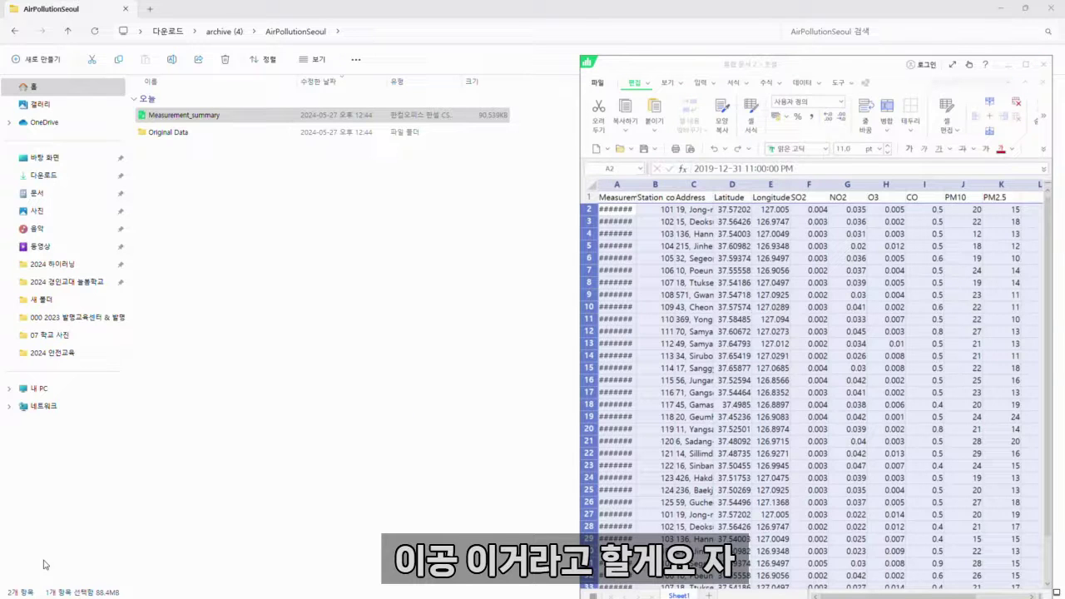
# Switch to Orange, start a new workflow and place a File widget on the canvas.
pyautogui.click(1000, 8)
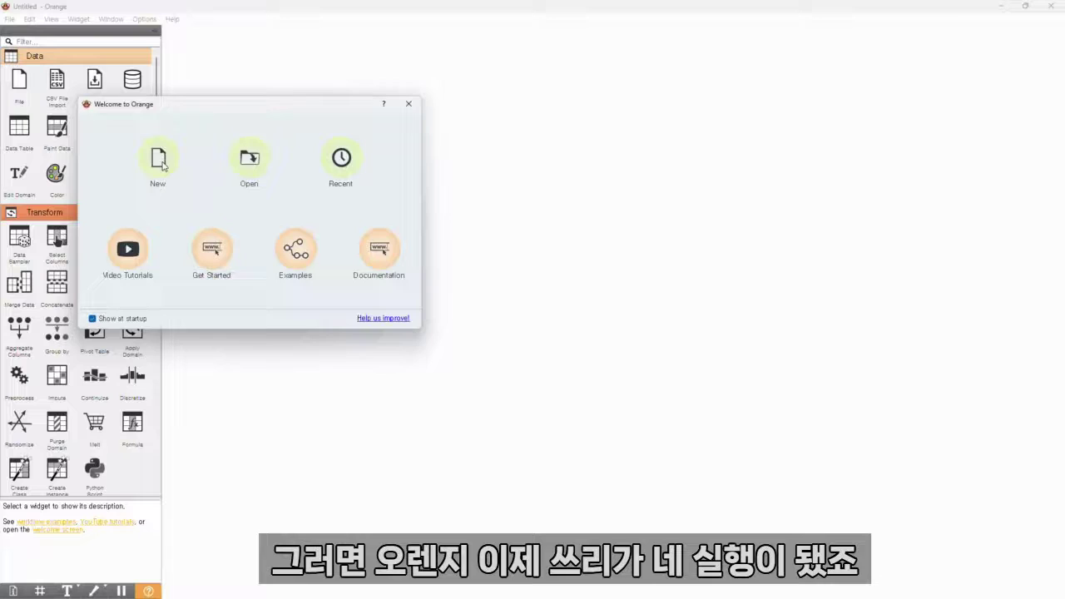
pyautogui.click(162, 166)
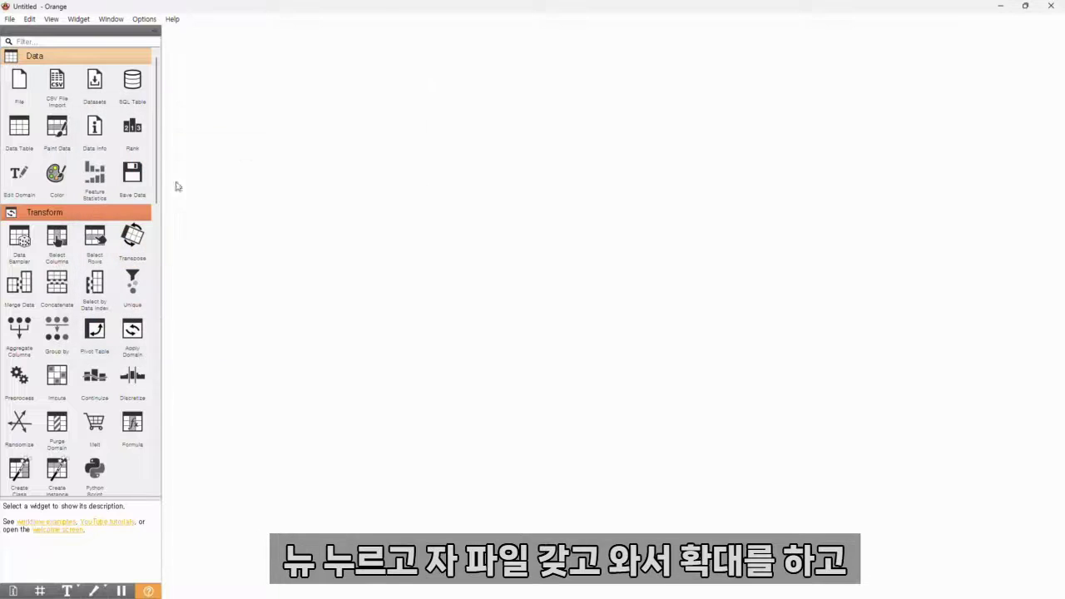
pyautogui.moveTo(19, 83); pyautogui.dragTo(336, 151)
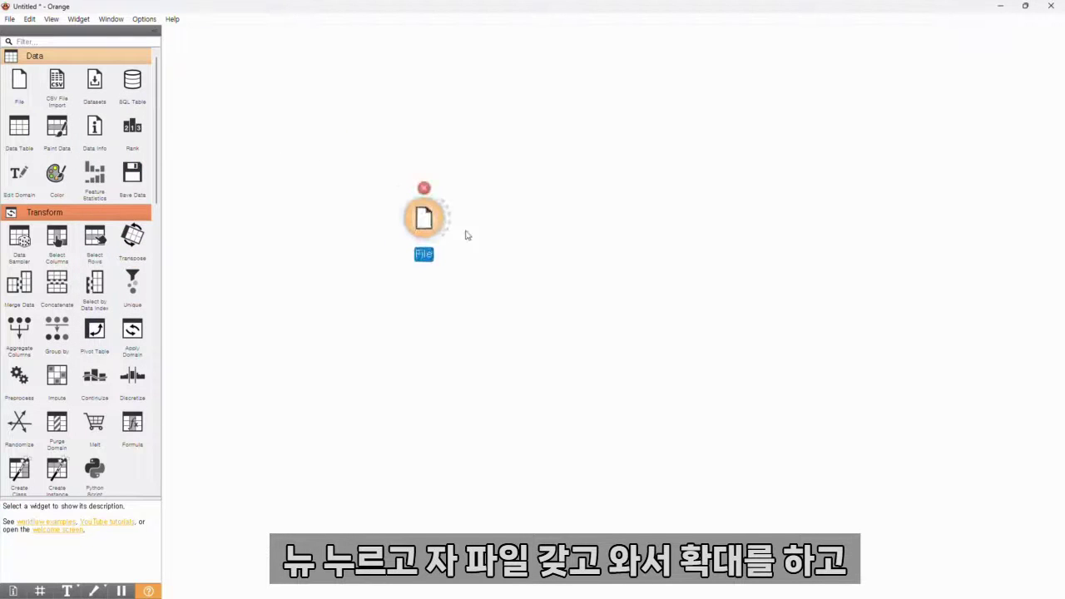
# Load 서울 대기오염 2019.xlsx from the desktop into the File widget and close its window.
pyautogui.doubleClick(423, 214)
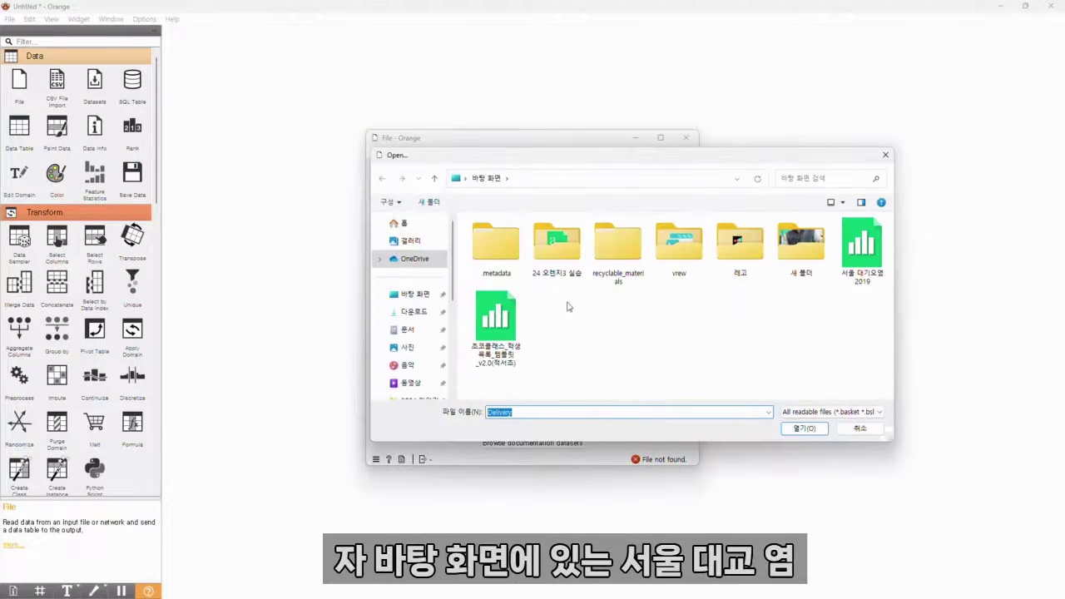
pyautogui.click(861, 245)
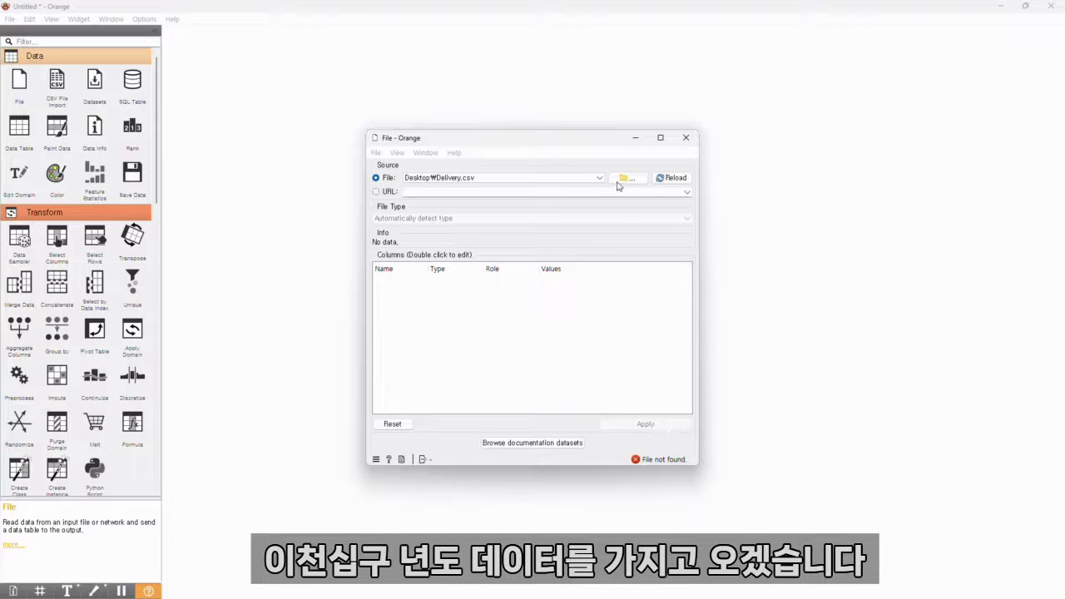
pyautogui.click(624, 179)
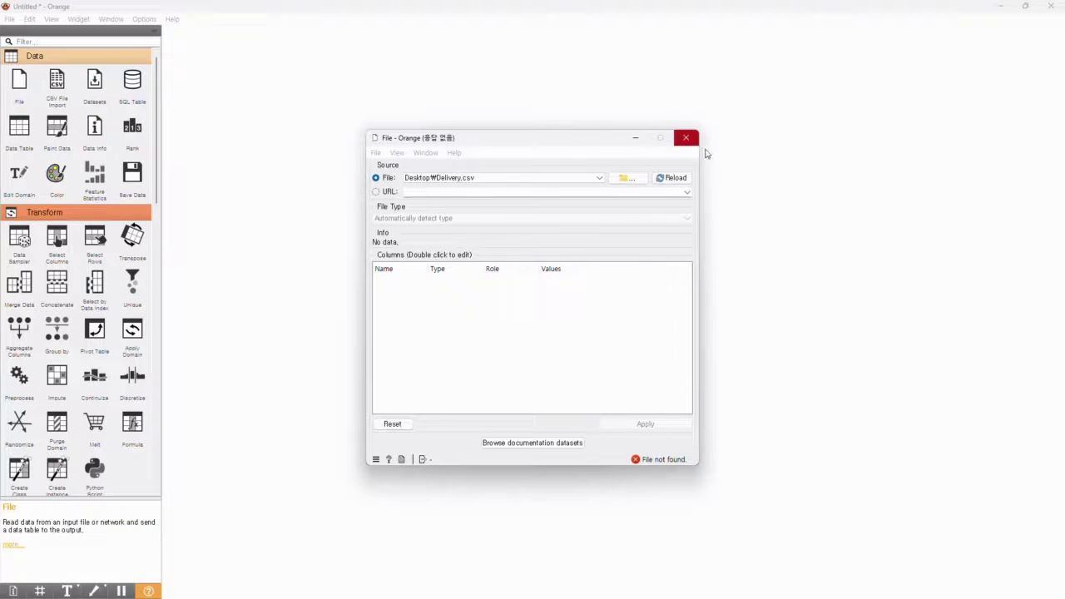
pyautogui.moveTo(542, 142); pyautogui.dragTo(476, 146)
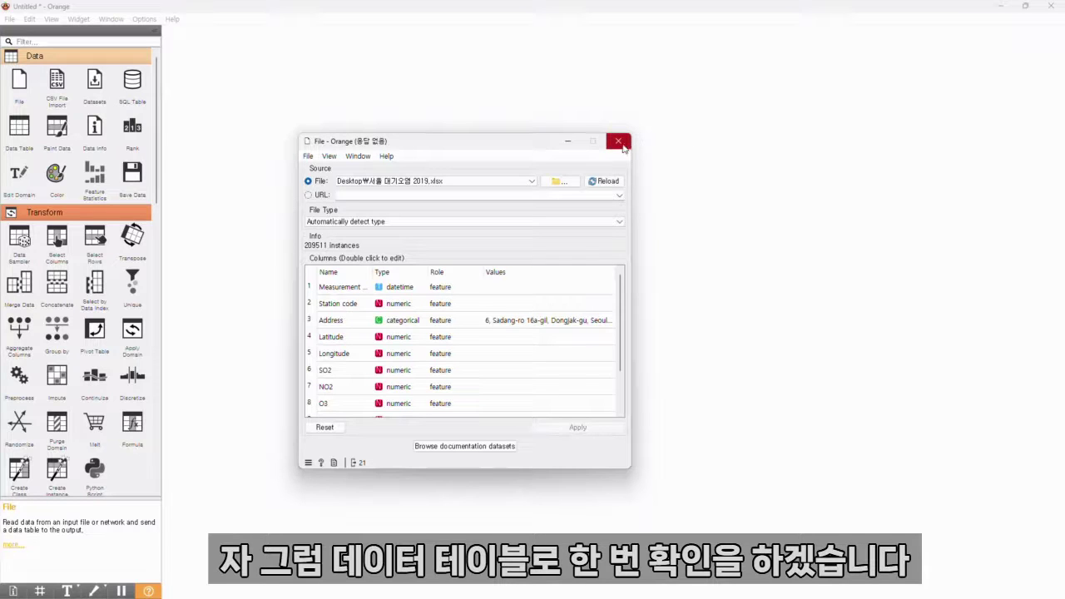
pyautogui.click(623, 147)
pyautogui.click(456, 354)
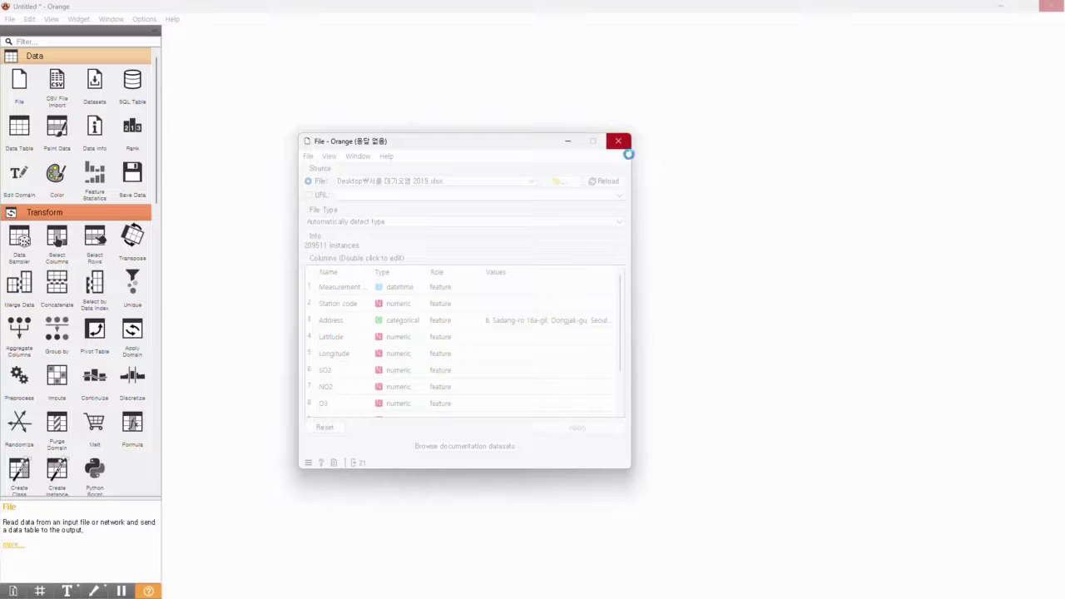
# Add a Data Table widget, connect it to the File widget and review the loaded records in it.
pyautogui.click(17, 139)
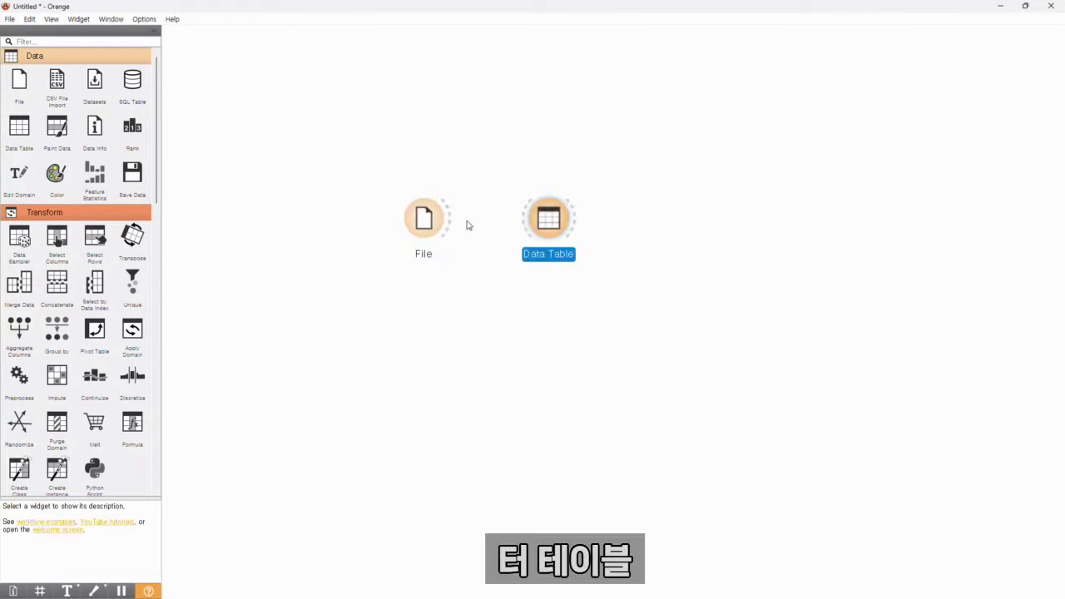
pyautogui.moveTo(466, 226); pyautogui.dragTo(545, 220)
pyautogui.doubleClick(549, 221)
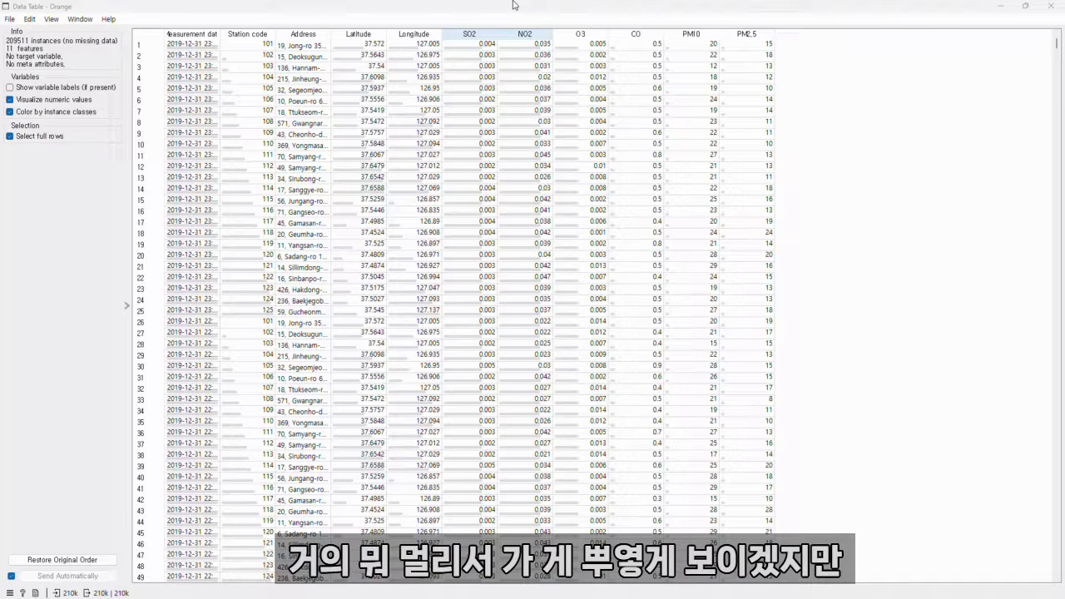
pyautogui.click(1052, 6)
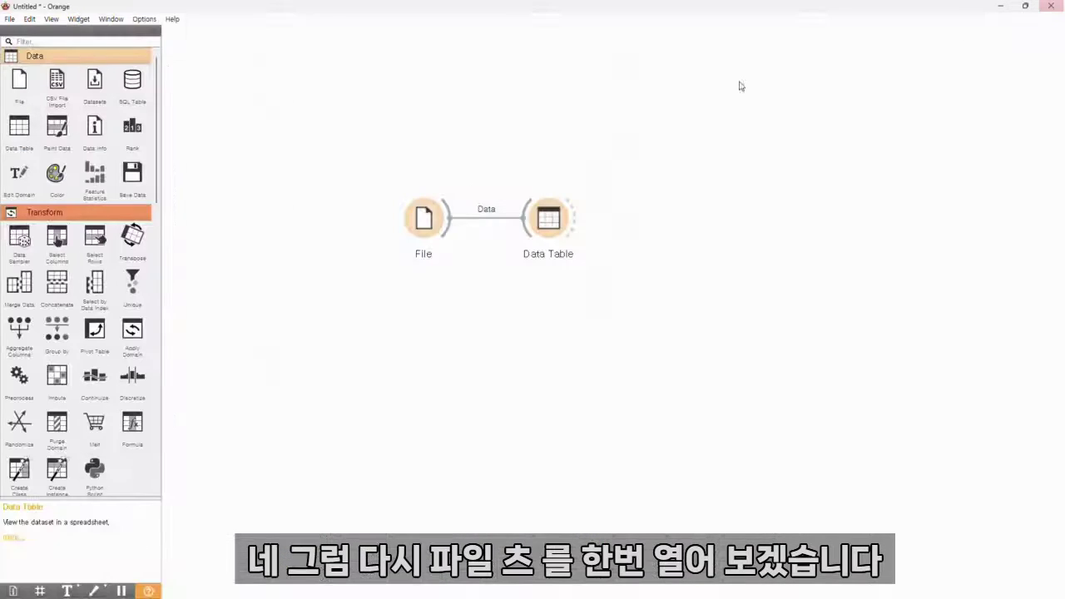
# In the File widget, set the role of the Station code, Latitude and Longitude columns to meta.
pyautogui.doubleClick(422, 228)
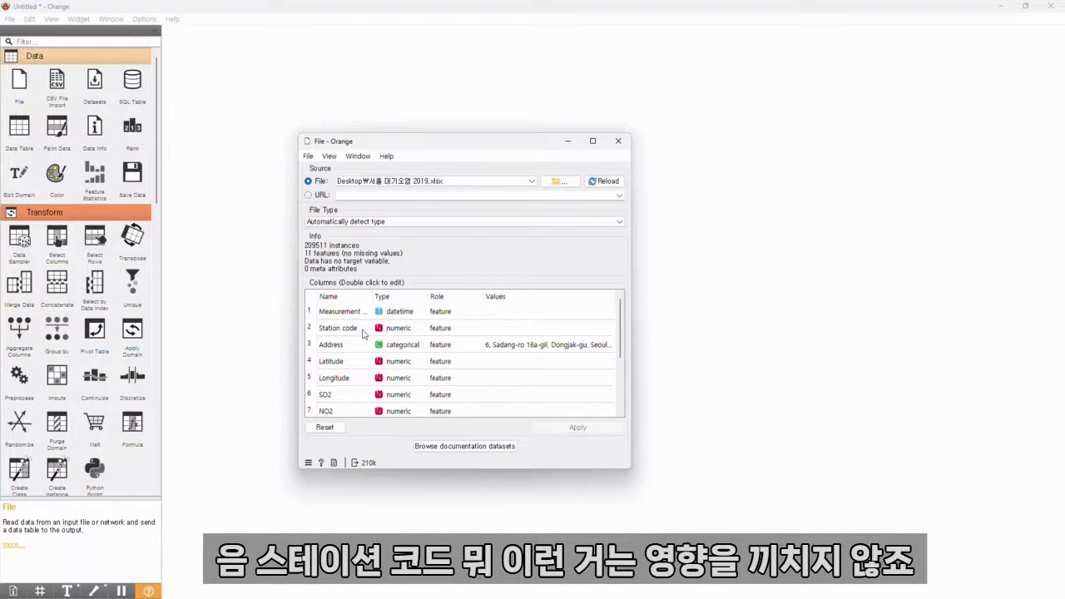
pyautogui.doubleClick(441, 327)
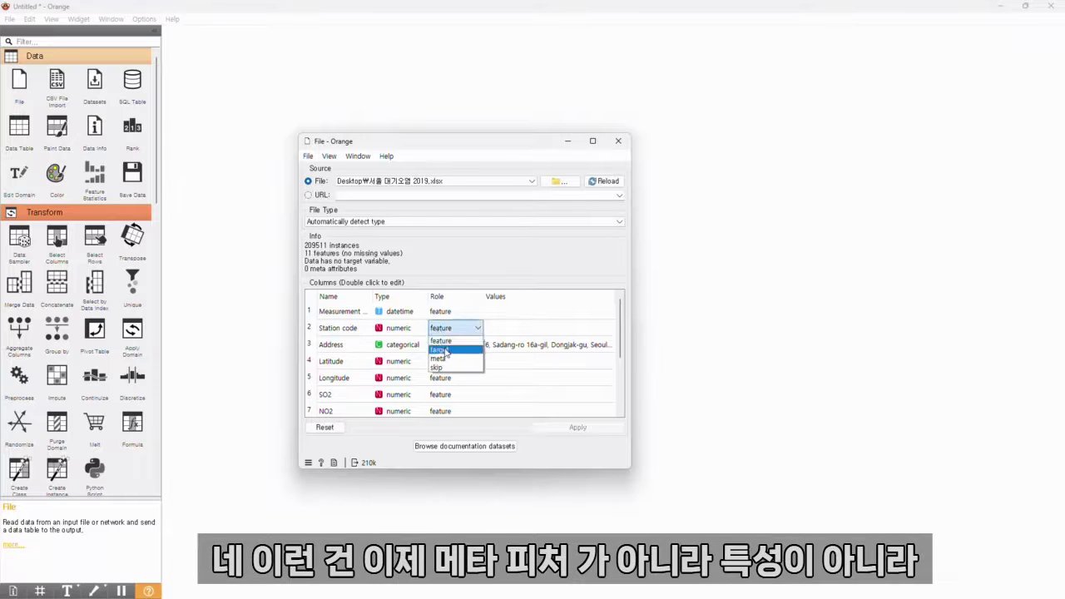
pyautogui.click(452, 358)
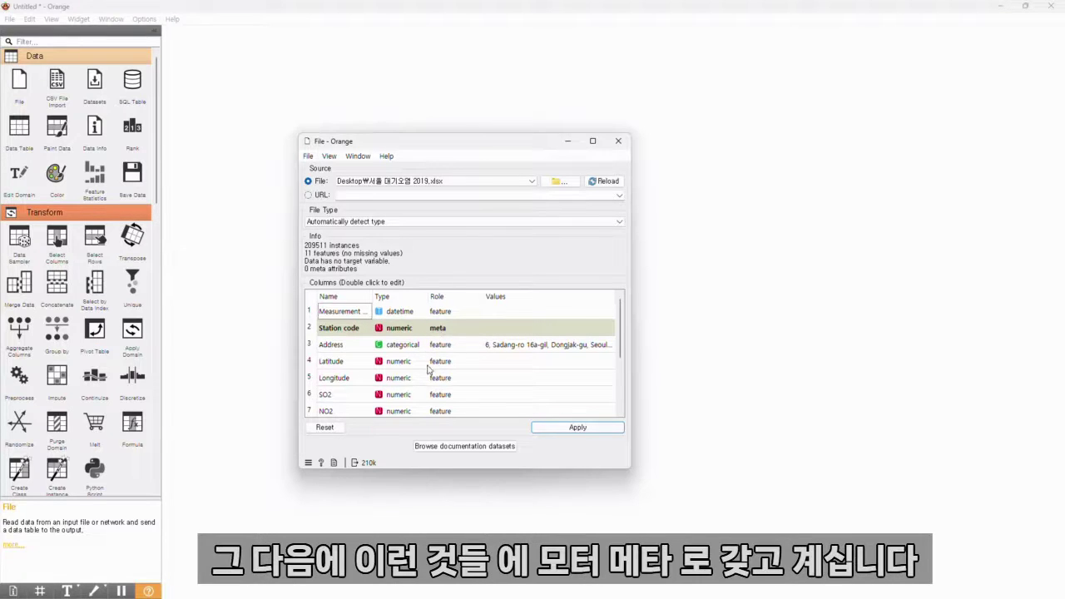
pyautogui.doubleClick(434, 363)
pyautogui.click(445, 393)
pyautogui.doubleClick(440, 378)
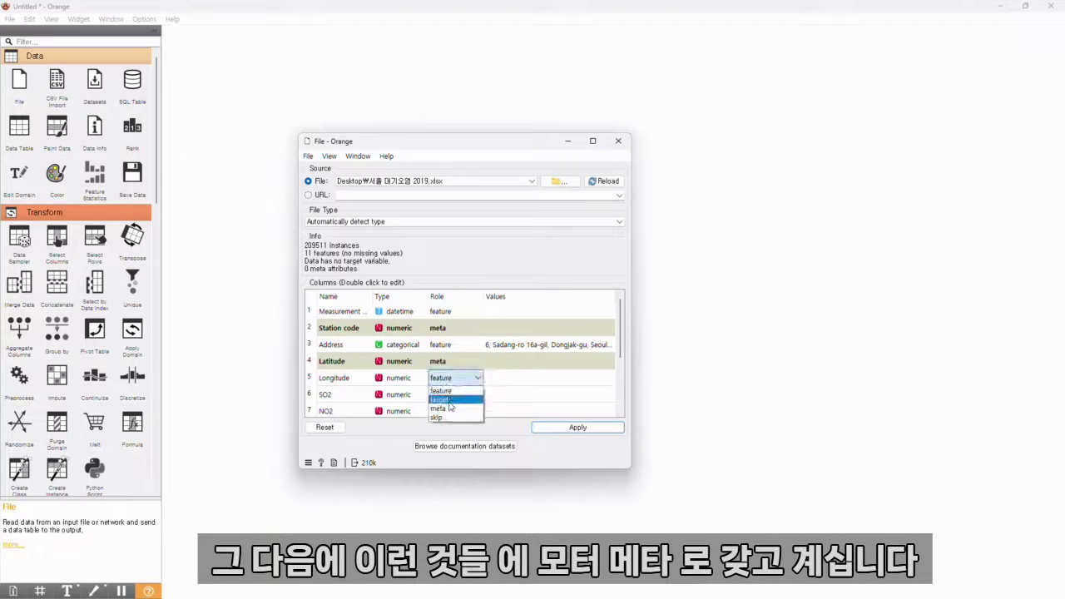
pyautogui.click(449, 409)
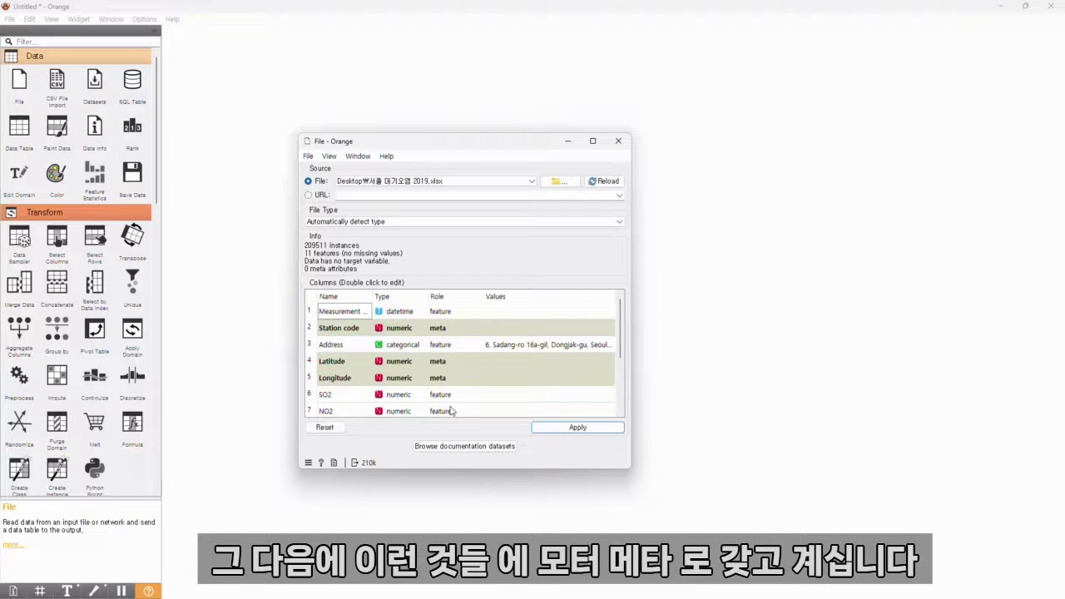
# Set the role of the PM2.5 column to target.
pyautogui.scroll(-2, 454, 344)
pyautogui.doubleClick(440, 410)
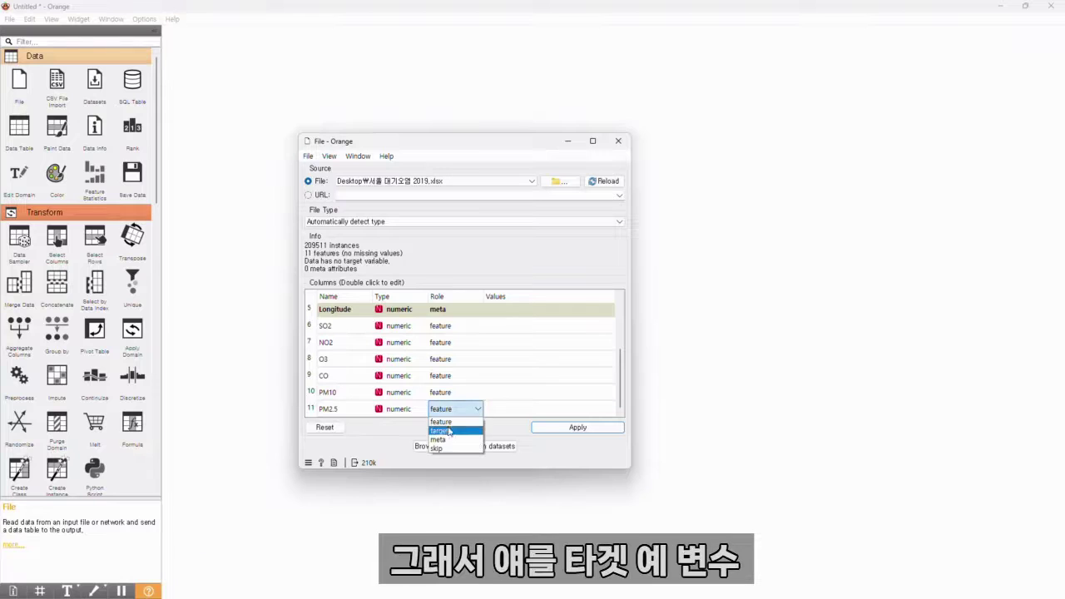
pyautogui.click(466, 431)
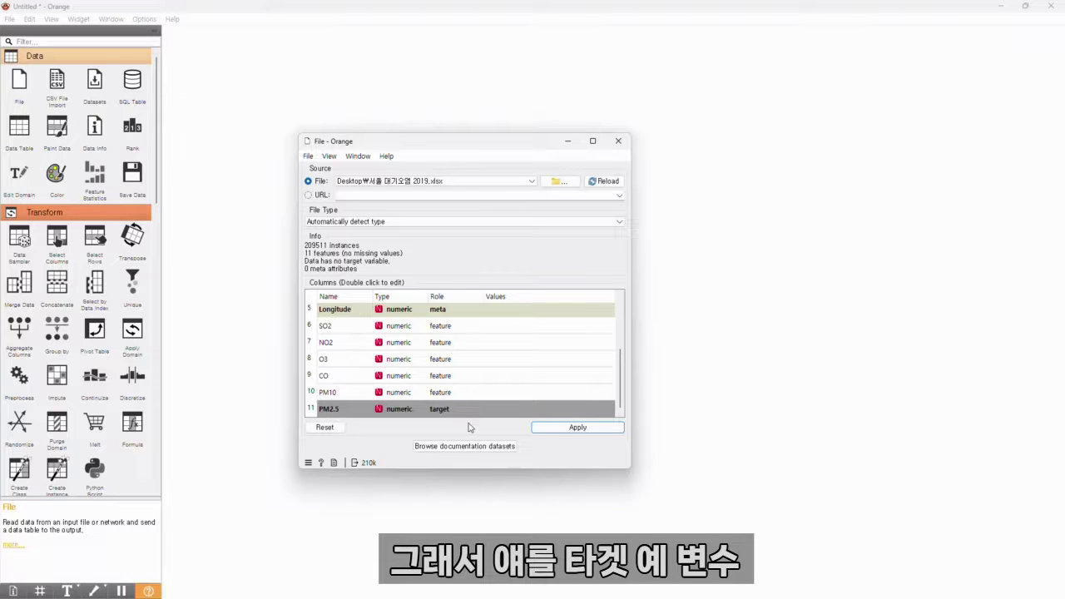
# Set the role of the Address column to skip, apply the column settings and close the File widget.
pyautogui.scroll(2, 491, 351)
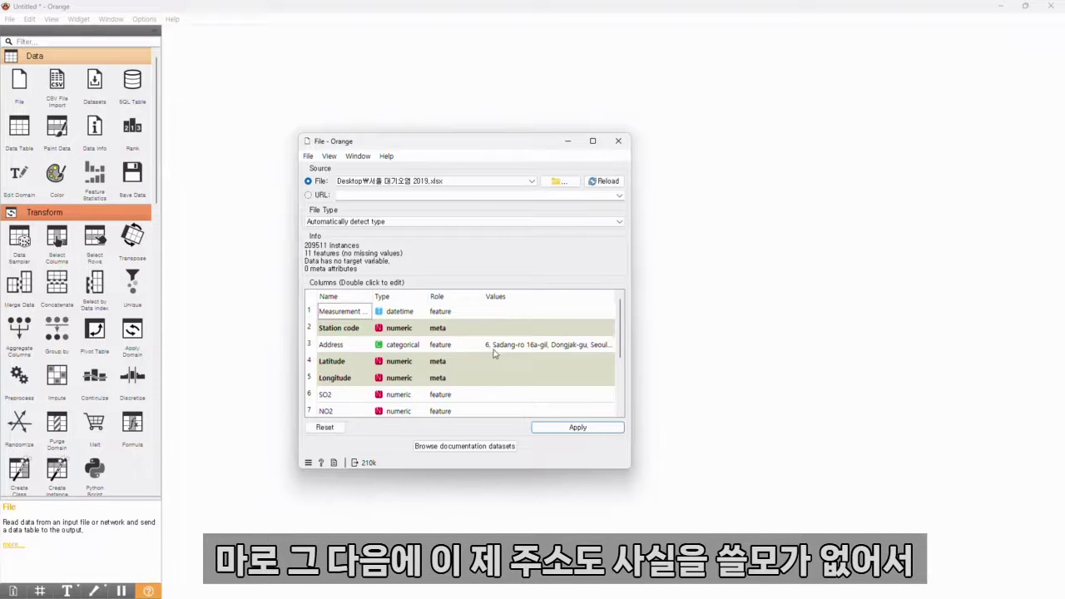
pyautogui.doubleClick(441, 345)
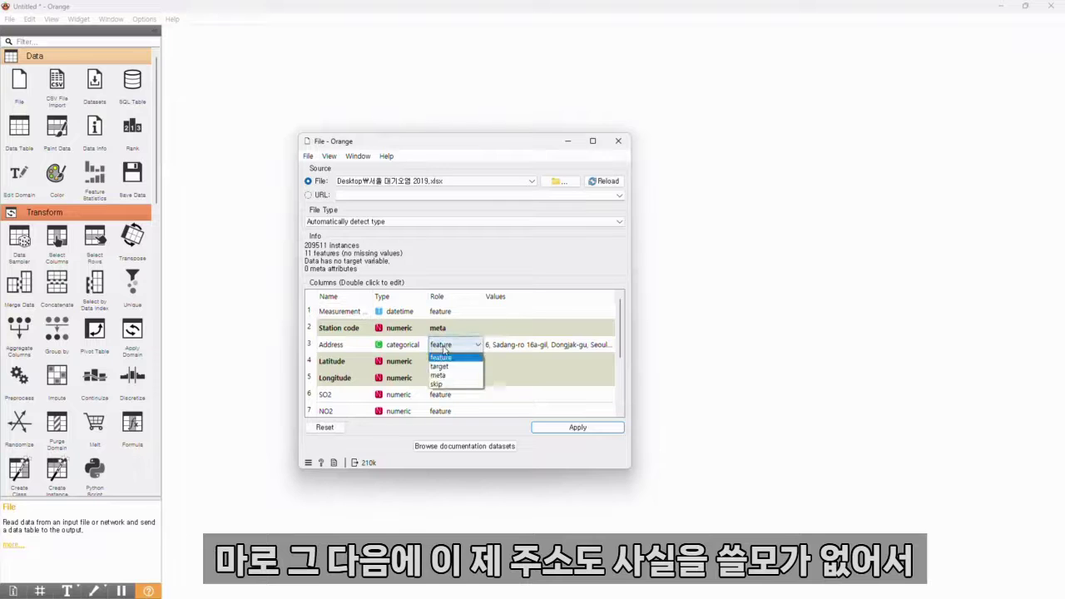
pyautogui.click(459, 385)
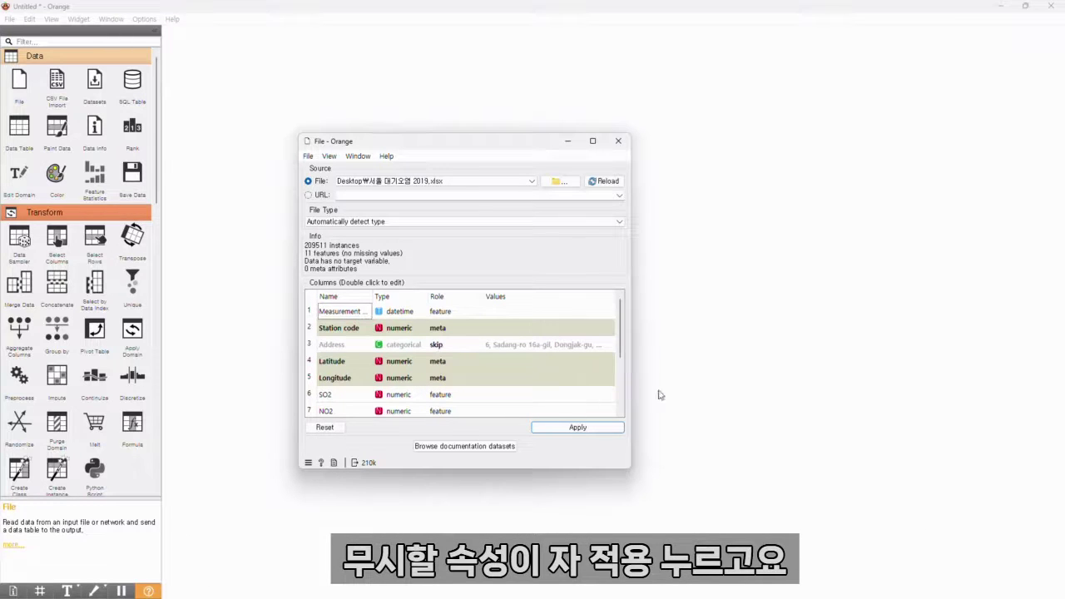
pyautogui.click(610, 433)
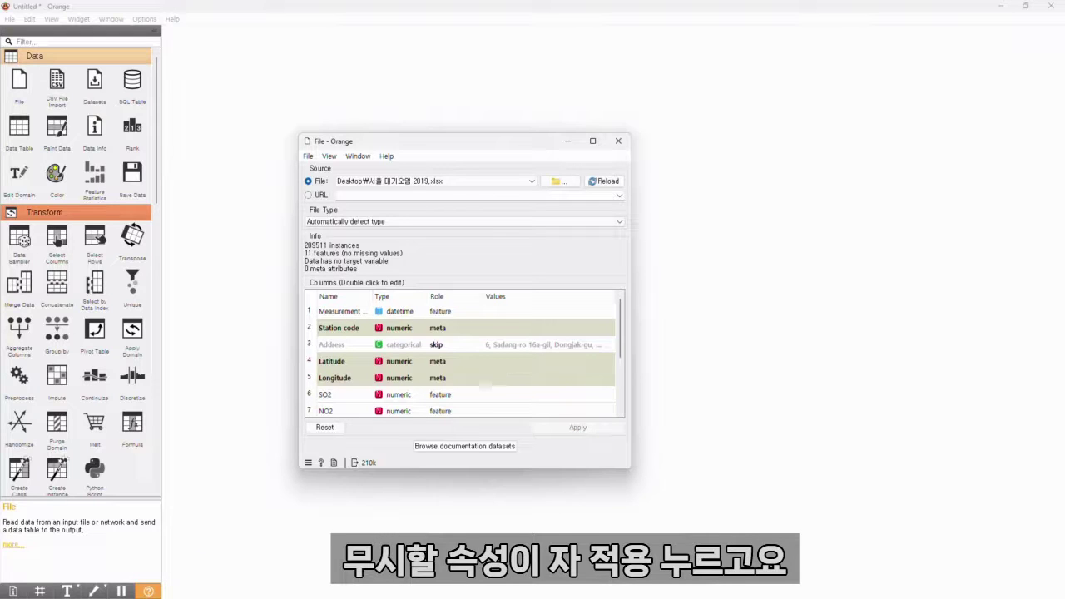
pyautogui.click(619, 140)
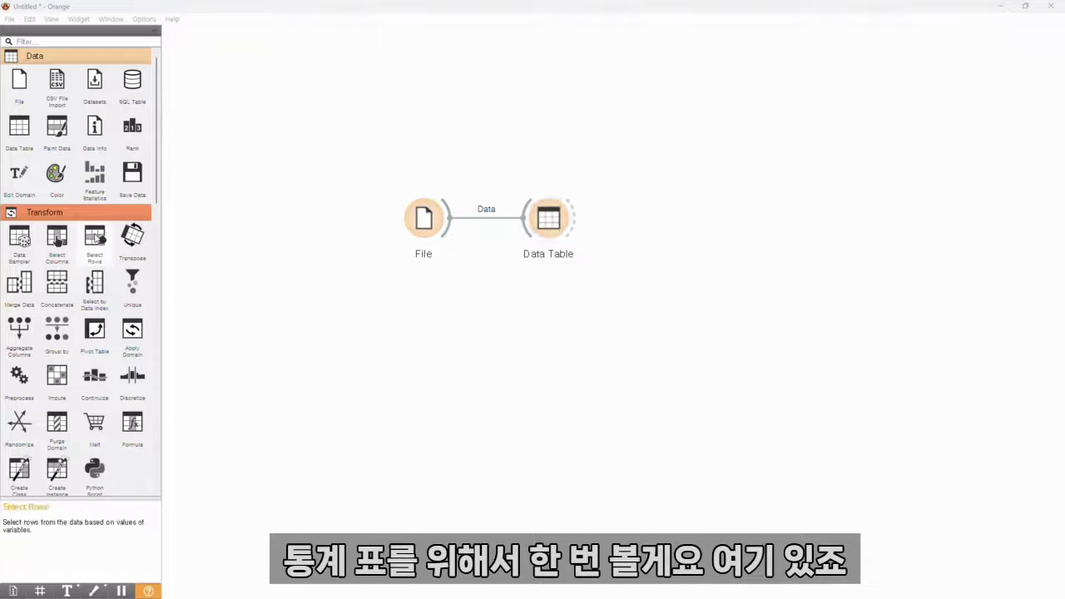
# Add a Feature Statistics widget connected to the File widget and move the whole workflow higher on the canvas.
pyautogui.click(92, 179)
pyautogui.moveTo(673, 218); pyautogui.dragTo(551, 304)
pyautogui.moveTo(551, 231); pyautogui.dragTo(551, 408)
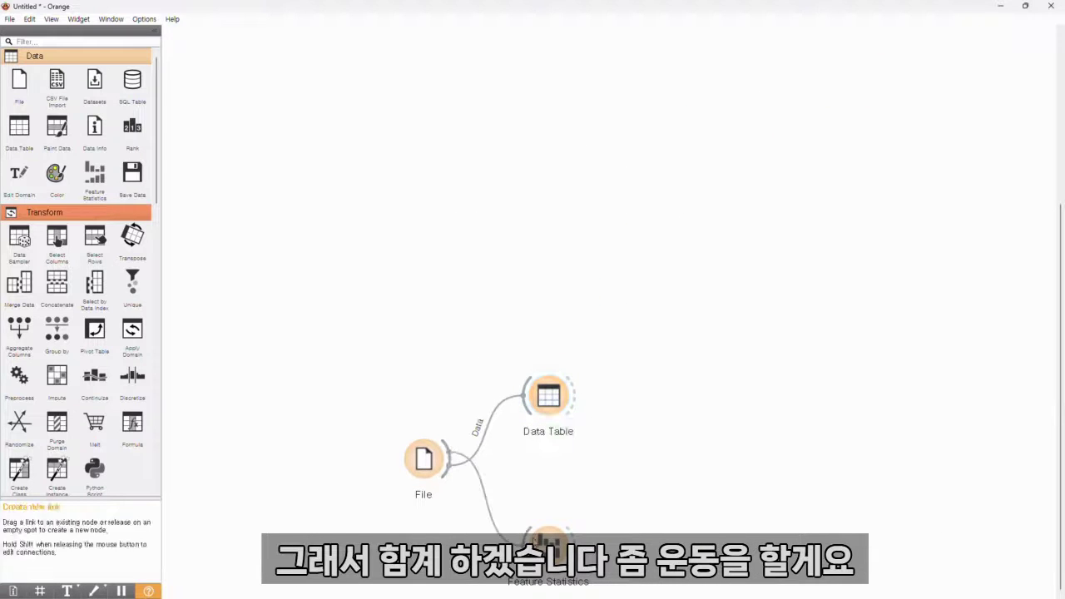
pyautogui.moveTo(323, 358); pyautogui.dragTo(631, 595)
pyautogui.moveTo(547, 398); pyautogui.dragTo(489, 136)
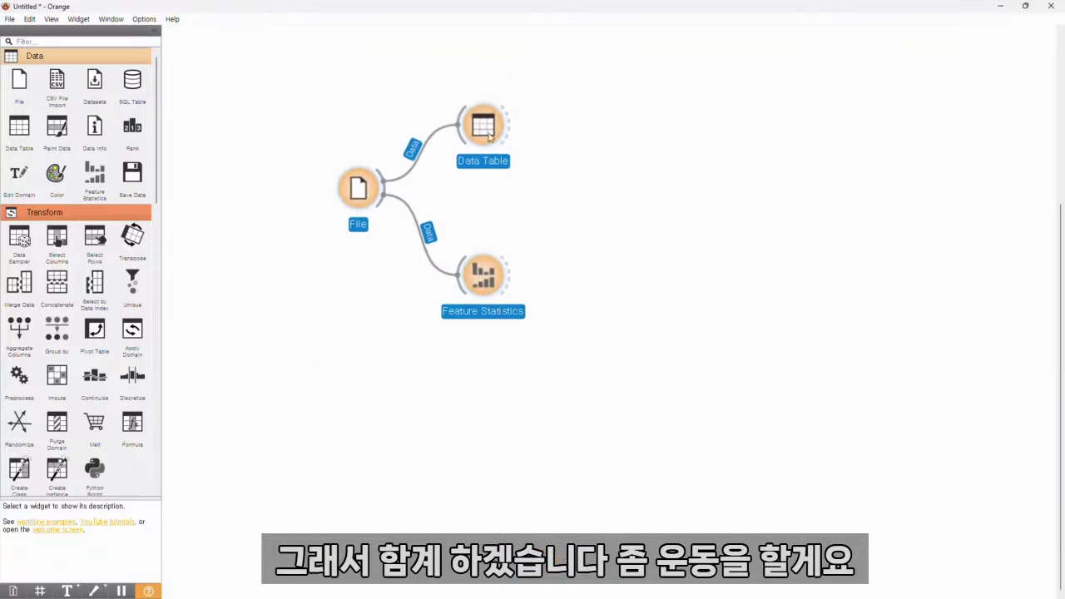
# Review the data in Feature Statistics, sorting the variables by maximum and by minimum value, and close it.
pyautogui.click(556, 285)
pyautogui.doubleClick(486, 279)
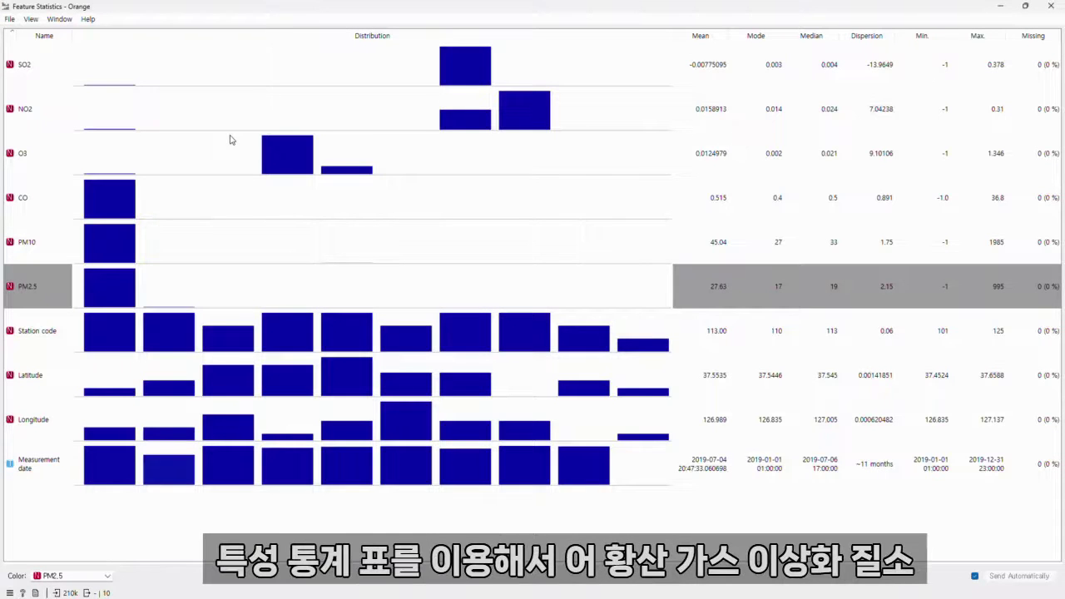
pyautogui.click(34, 66)
pyautogui.click(44, 117)
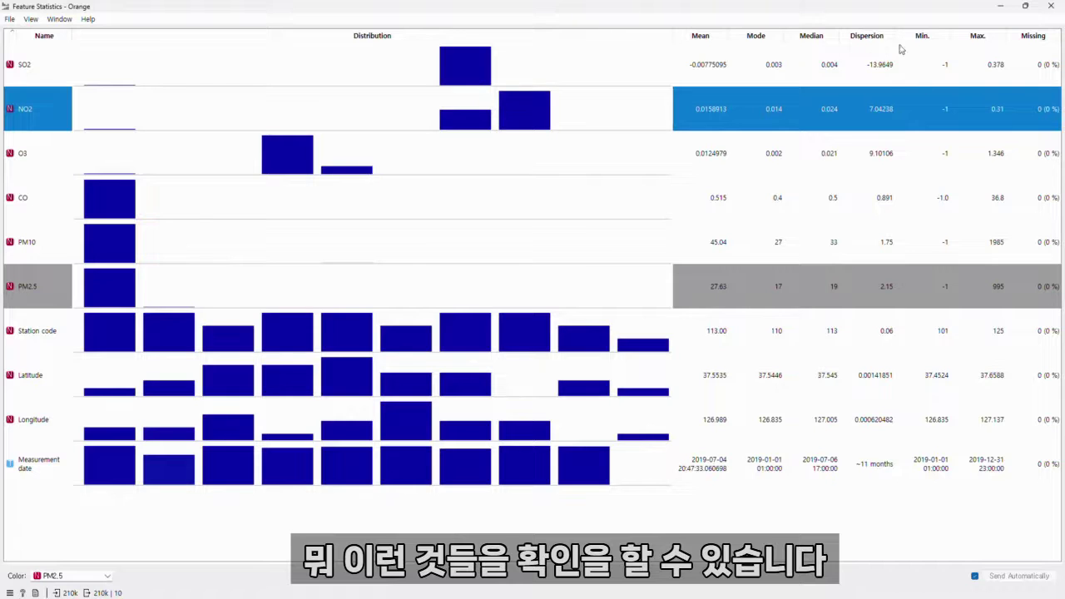
pyautogui.click(967, 42)
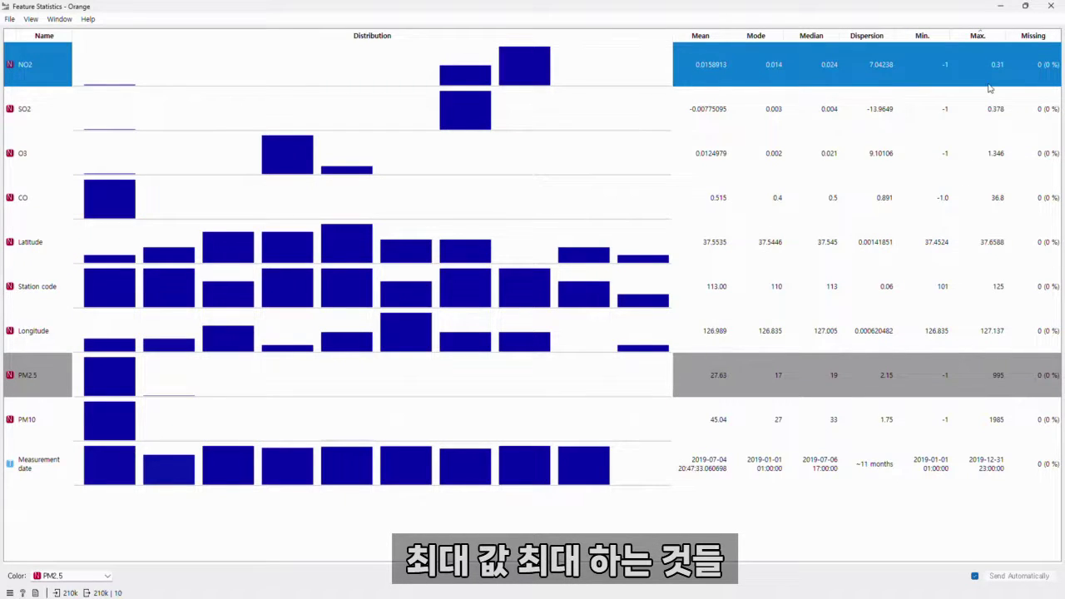
pyautogui.click(923, 38)
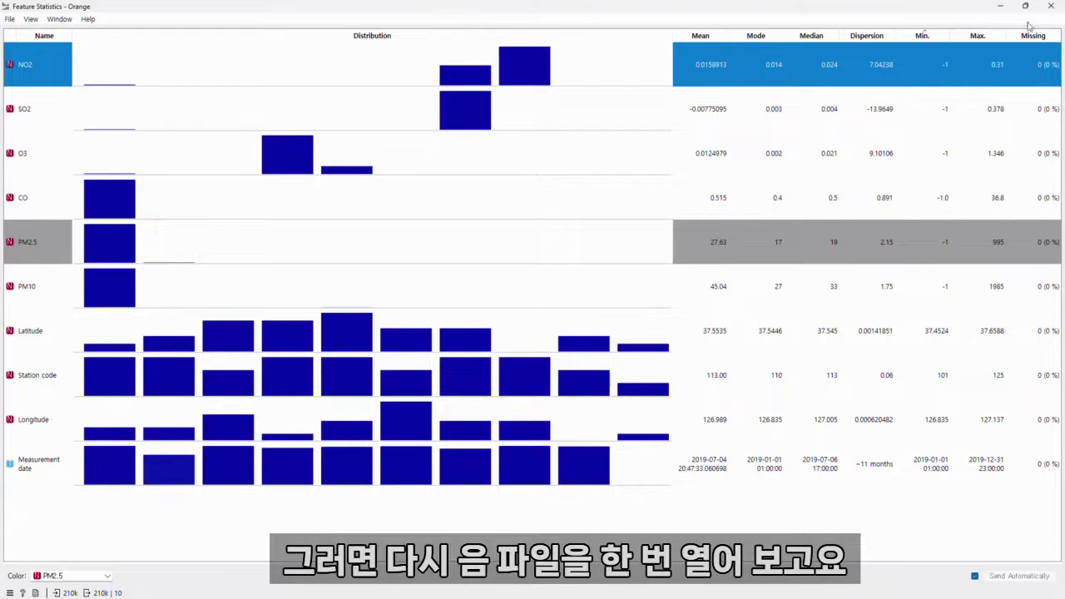
pyautogui.click(1051, 5)
# Check the File widget's column settings and the records in the Data Table, closing both windows.
pyautogui.doubleClick(358, 189)
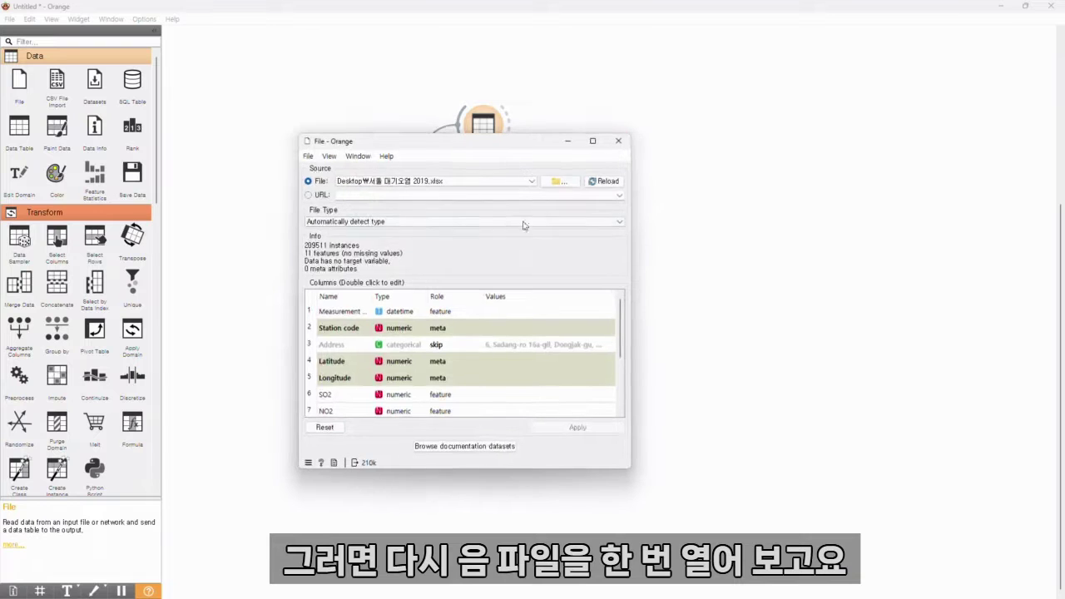
pyautogui.click(618, 142)
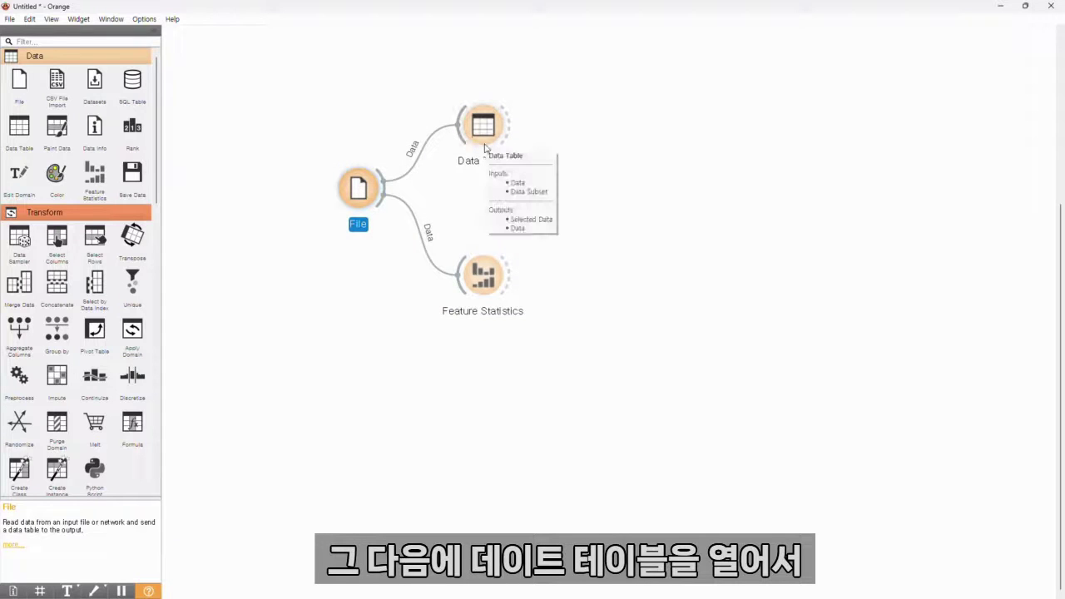
pyautogui.doubleClick(485, 147)
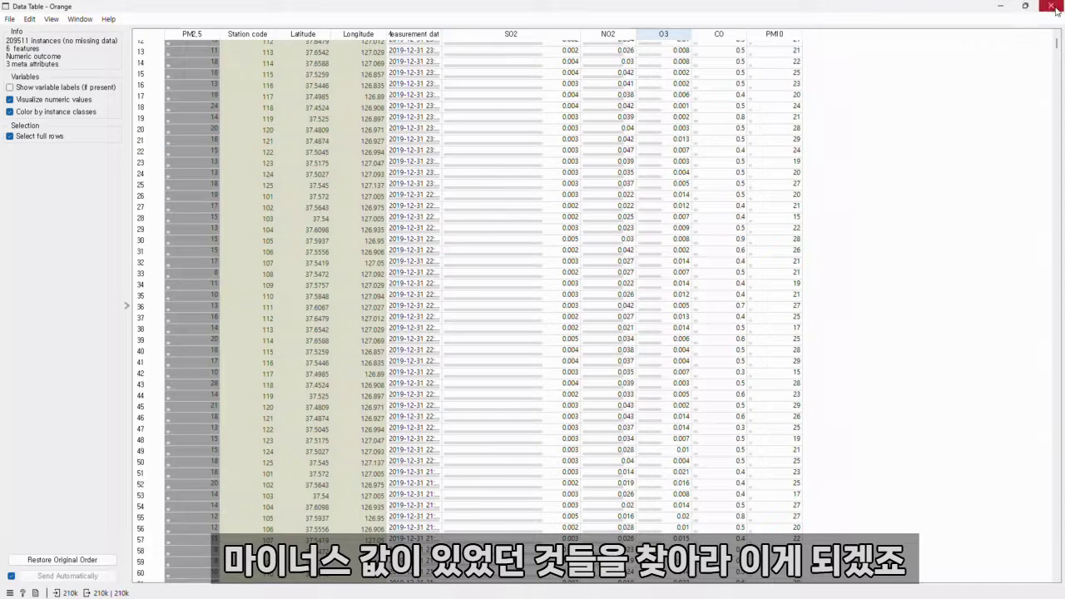
pyautogui.click(1049, 6)
# Switch to the 서울 대기오염 2019.xlsx spreadsheet, maximize it and look through the rows for records with -1 values.
pyautogui.doubleClick(358, 188)
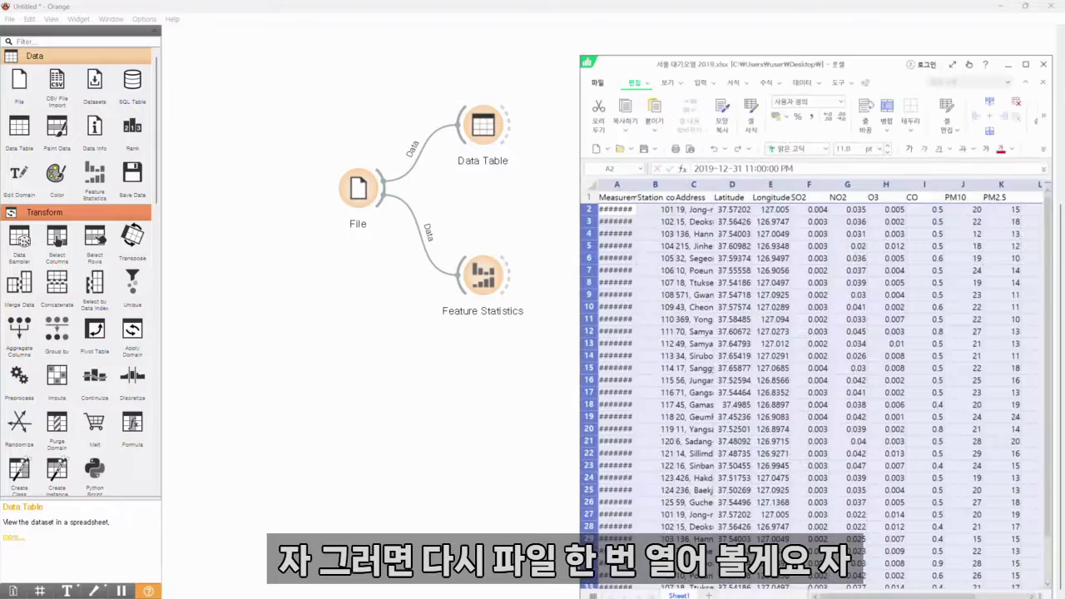
pyautogui.doubleClick(766, 68)
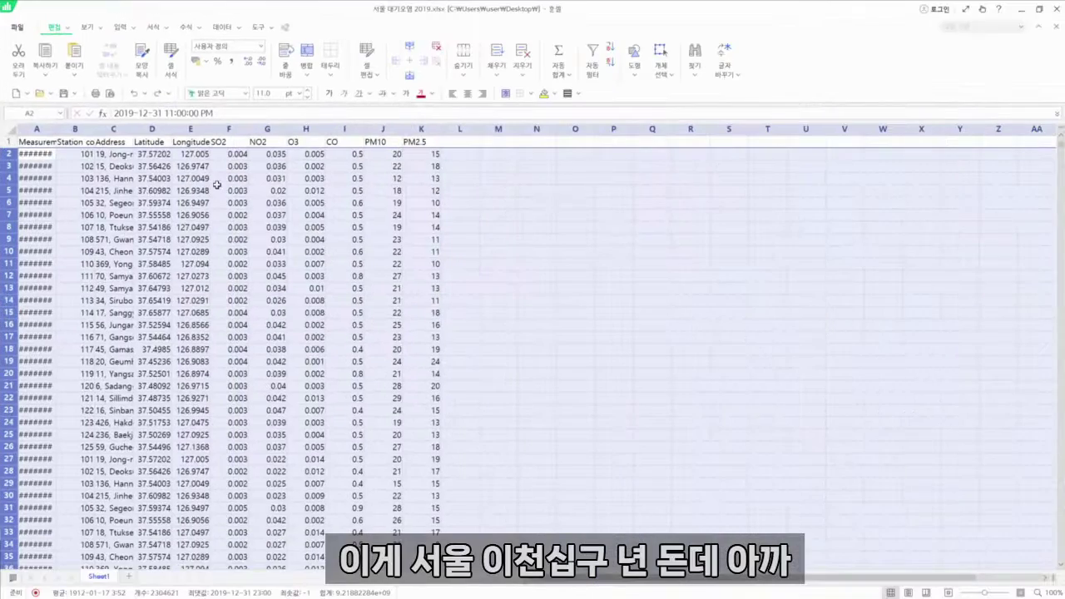
pyautogui.click(241, 177)
pyautogui.scroll(-15, 243, 306)
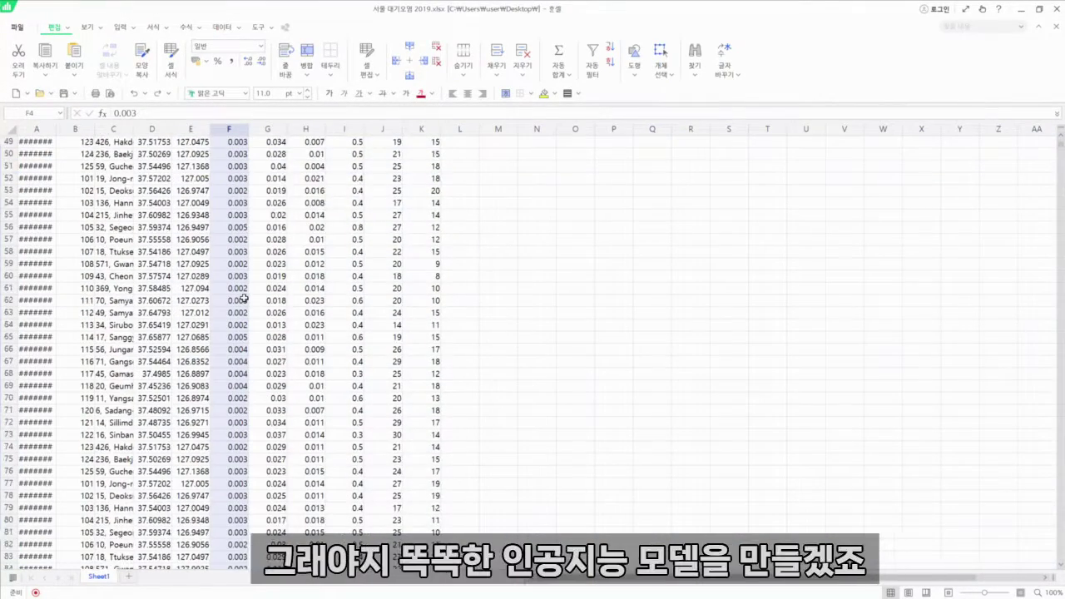
pyautogui.scroll(-20, 243, 307)
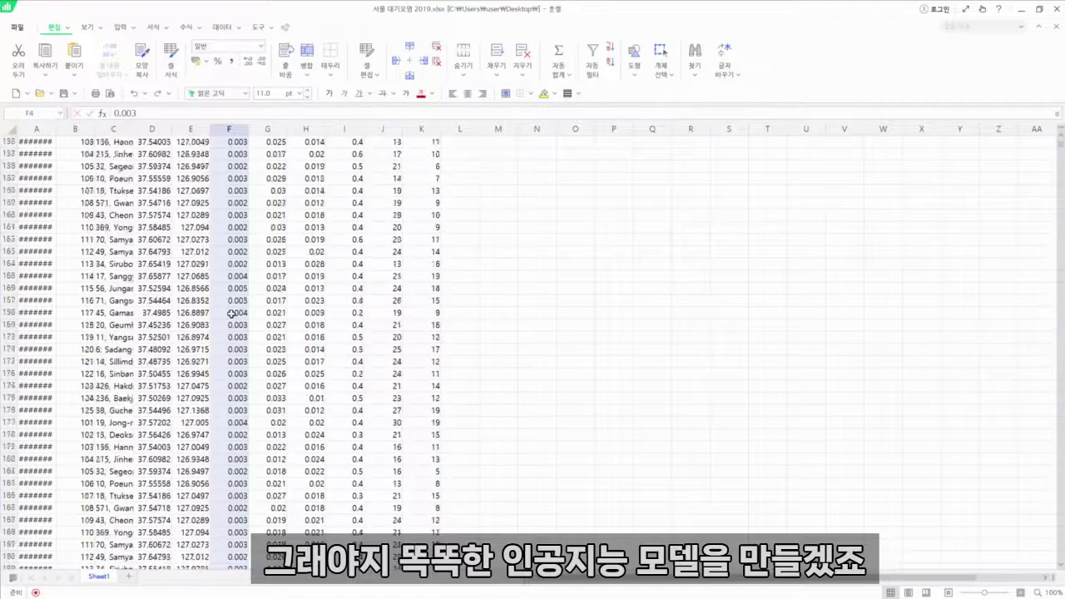
pyautogui.scroll(-20, 233, 316)
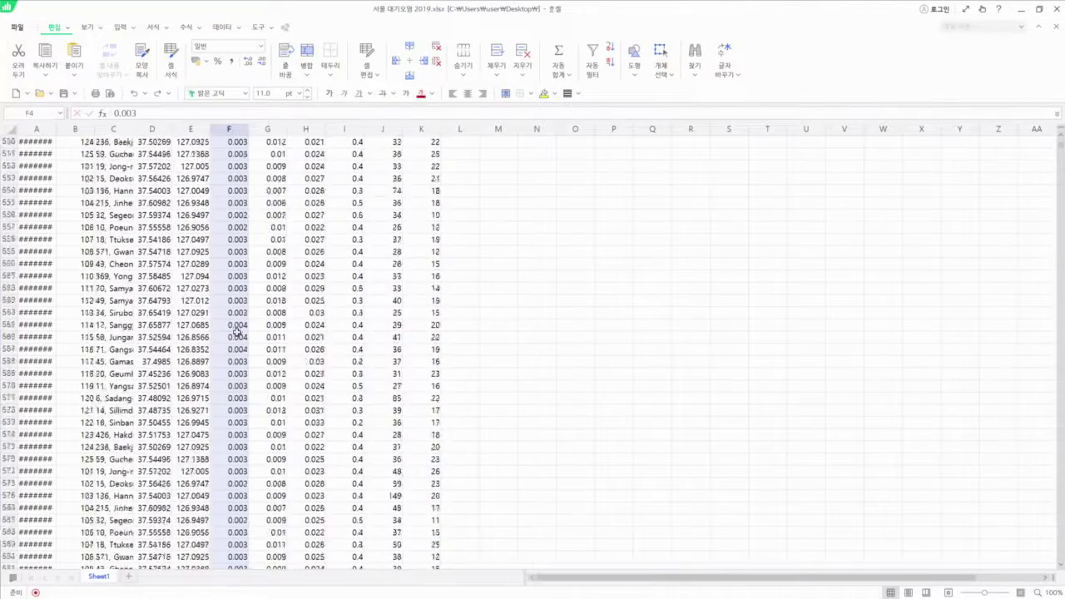
pyautogui.scroll(-20, 237, 338)
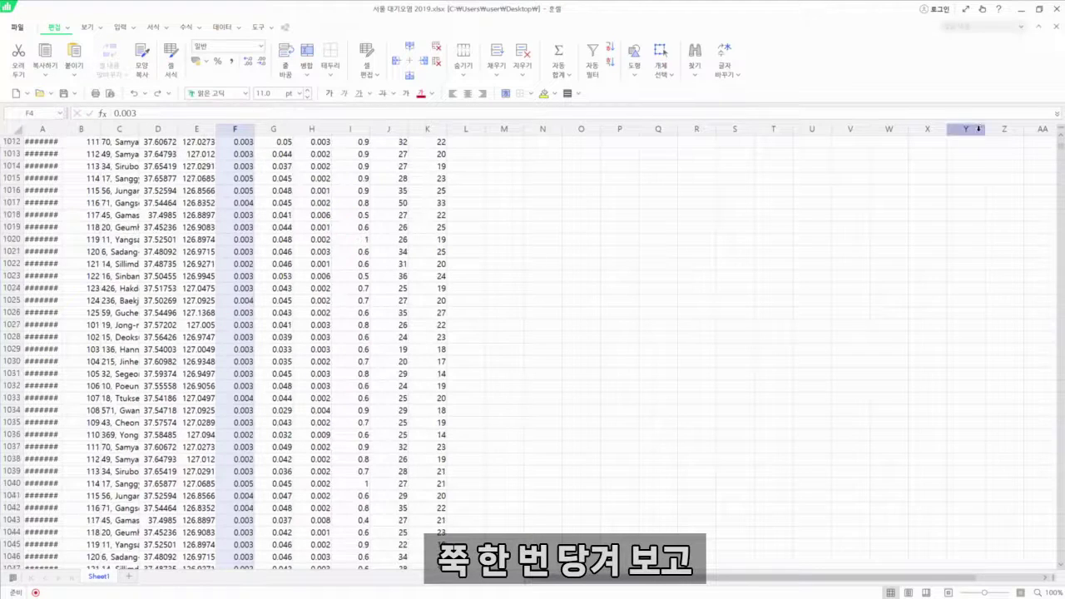
pyautogui.moveTo(1061, 149); pyautogui.dragTo(1064, 280)
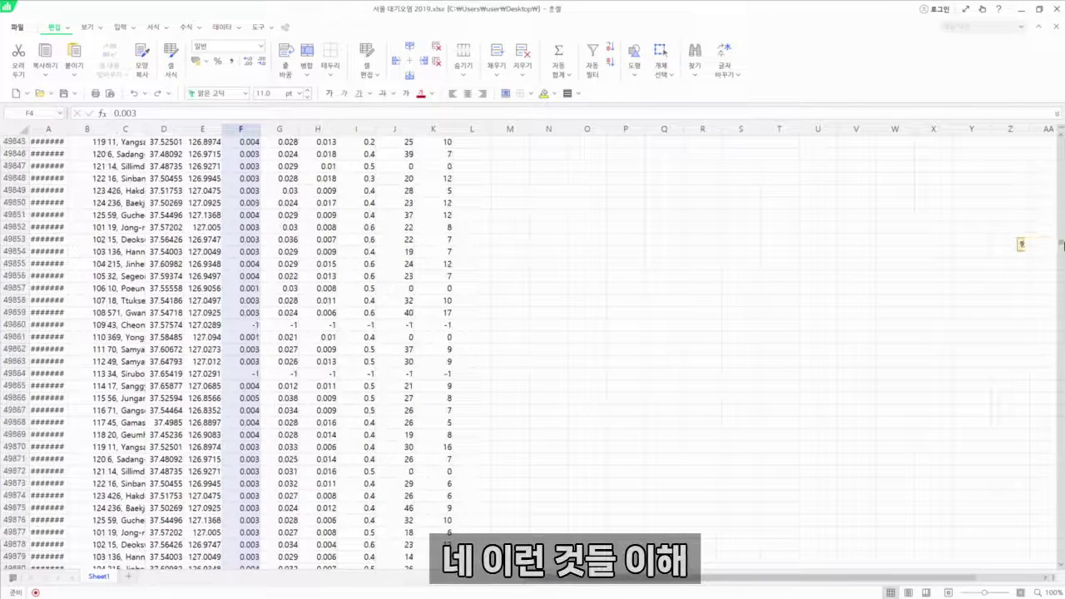
# Clear the contents of rows 49860, 49864, 60605 and 60597, which hold -1 values.
pyautogui.click(22, 325)
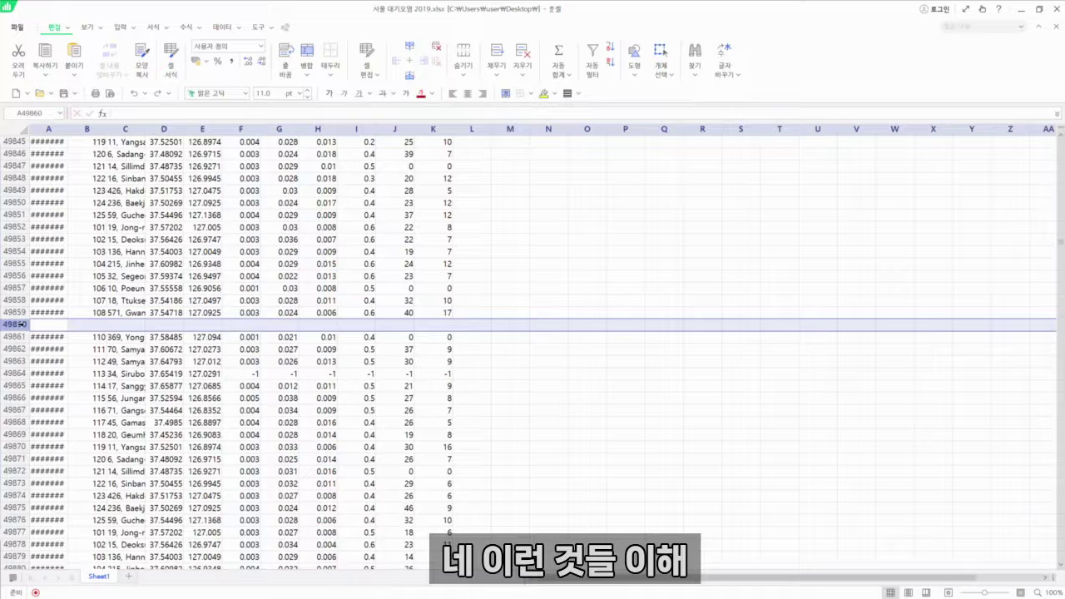
pyautogui.click(16, 373)
pyautogui.press('Delete')
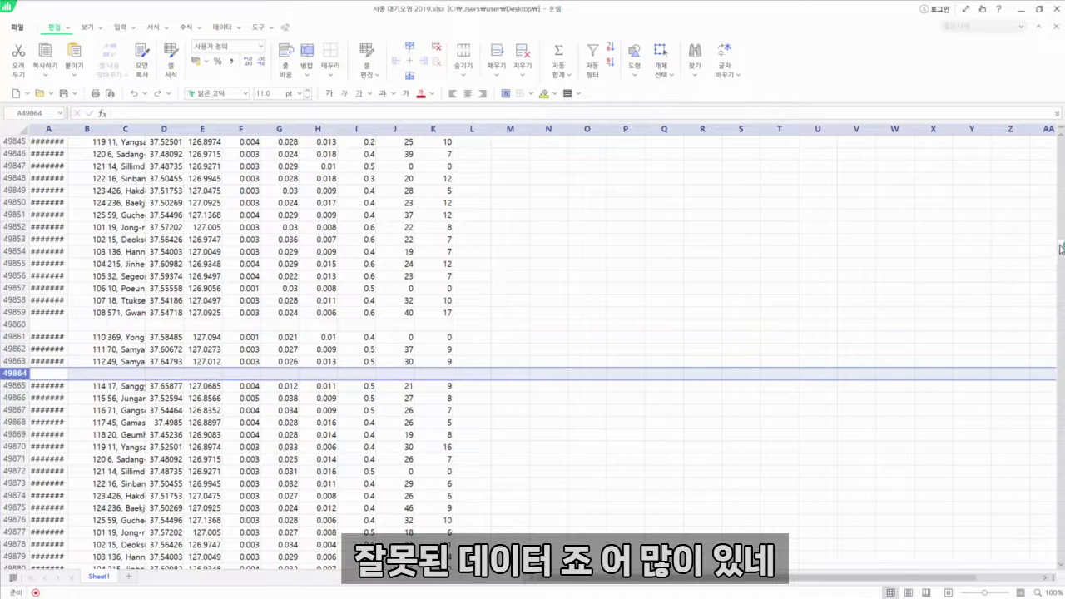
pyautogui.moveTo(1062, 245); pyautogui.dragTo(1061, 264)
pyautogui.click(15, 300)
pyautogui.press('Delete')
pyautogui.click(15, 202)
pyautogui.press('Delete')
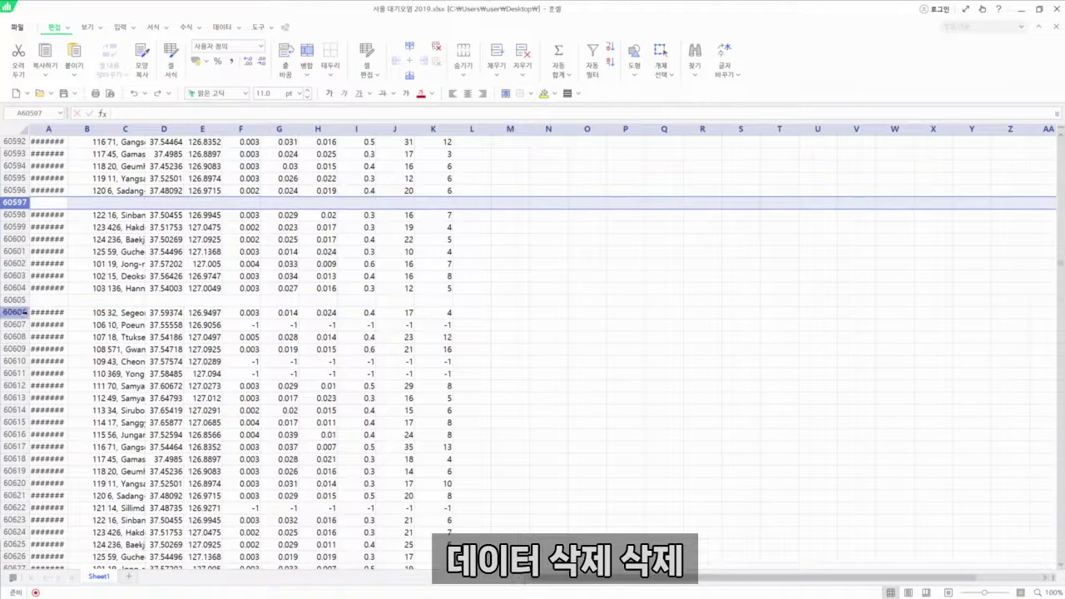
# Clear the contents of the -1 value rows 60607, 60610, 60611 and 60622.
pyautogui.click(15, 324)
pyautogui.press('Delete')
pyautogui.click(15, 362)
pyautogui.press('Delete')
pyautogui.click(15, 374)
pyautogui.press('Delete')
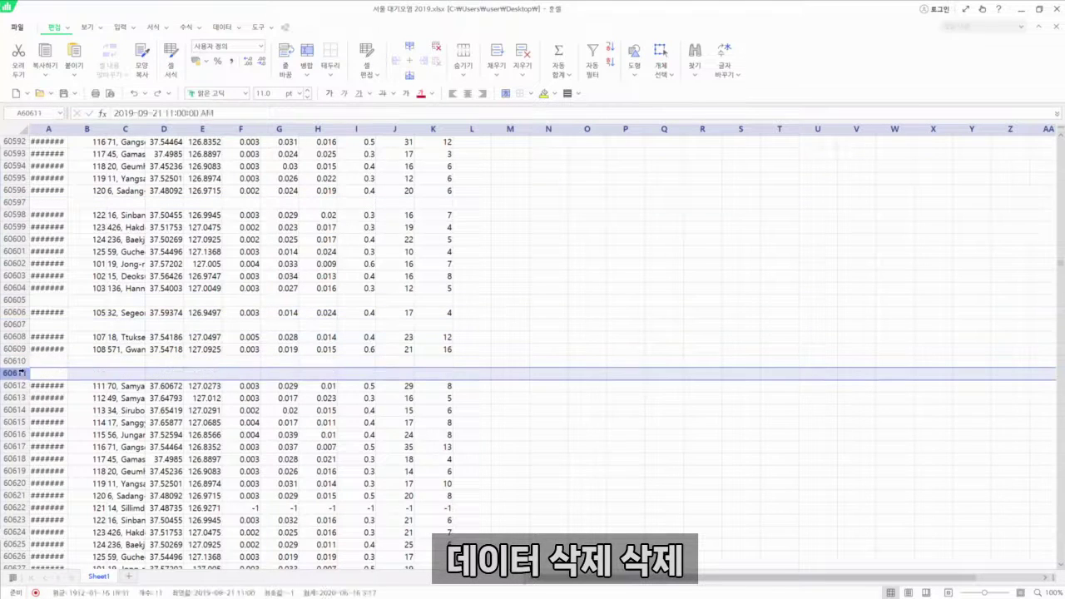
pyautogui.click(14, 508)
pyautogui.press('Delete')
# Clear the contents of the -1 value rows 60630, 60632, 60635 and 60636.
pyautogui.scroll(-5, 21, 466)
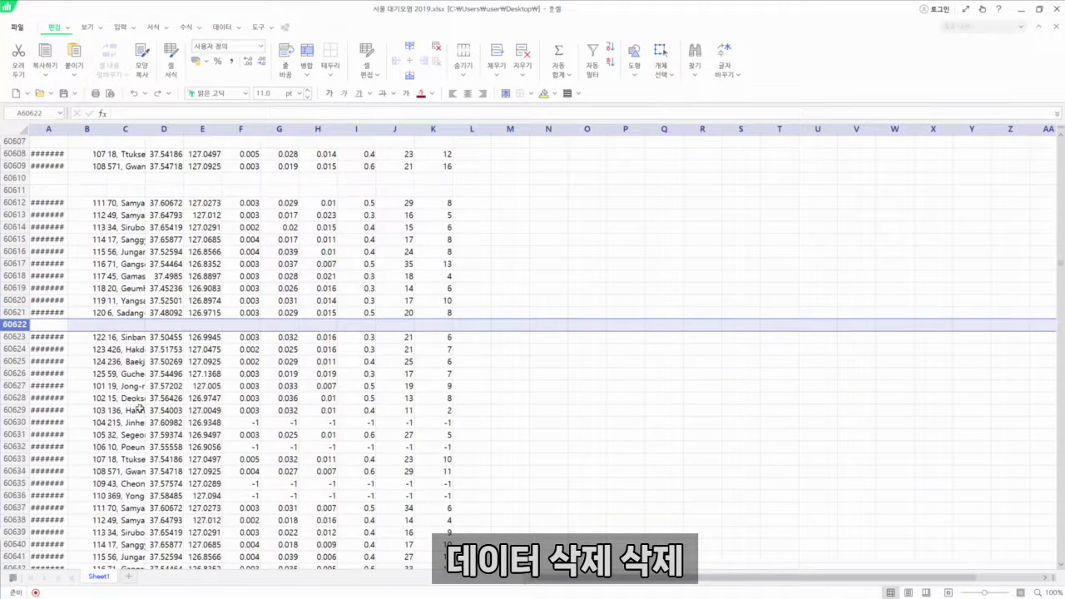
pyautogui.click(15, 422)
pyautogui.press('Delete')
pyautogui.click(15, 447)
pyautogui.press('Delete')
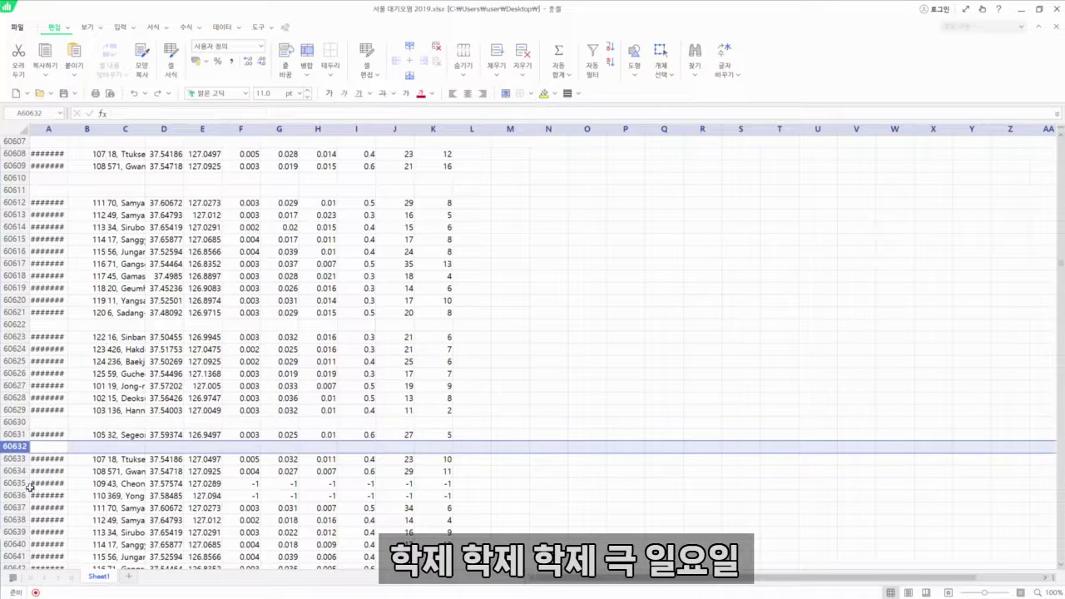
pyautogui.click(14, 482)
pyautogui.press('Delete')
pyautogui.click(15, 495)
pyautogui.press('Delete')
# Clear the contents of the -1 value rows 60647, 60655, 60657, 60660 and 60661.
pyautogui.scroll(-7, 19, 466)
pyautogui.click(15, 374)
pyautogui.press('Delete')
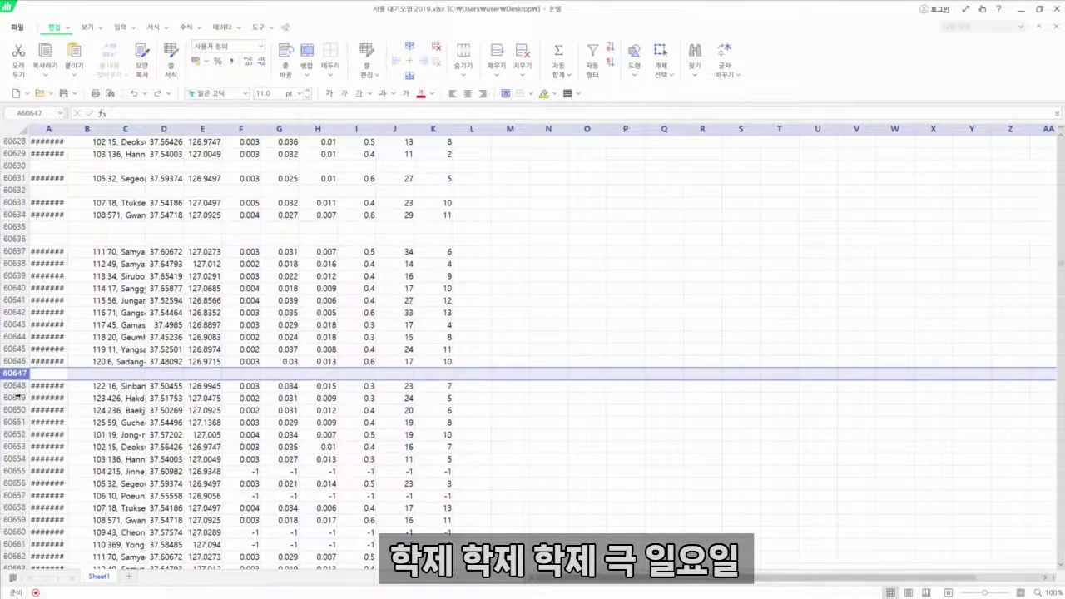
pyautogui.click(15, 471)
pyautogui.press('Delete')
pyautogui.click(15, 495)
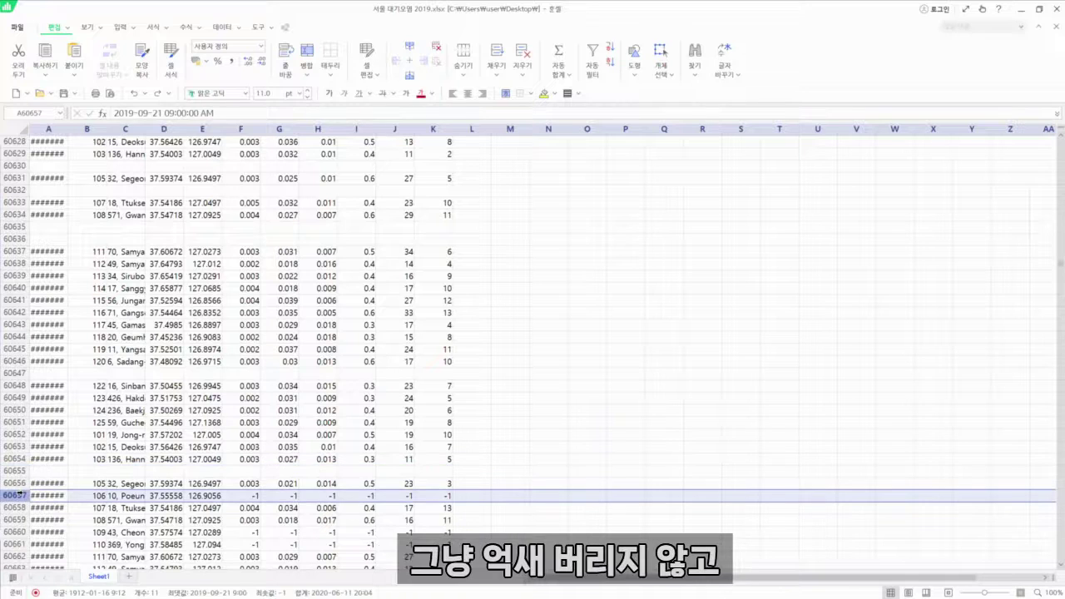
pyautogui.press('Delete')
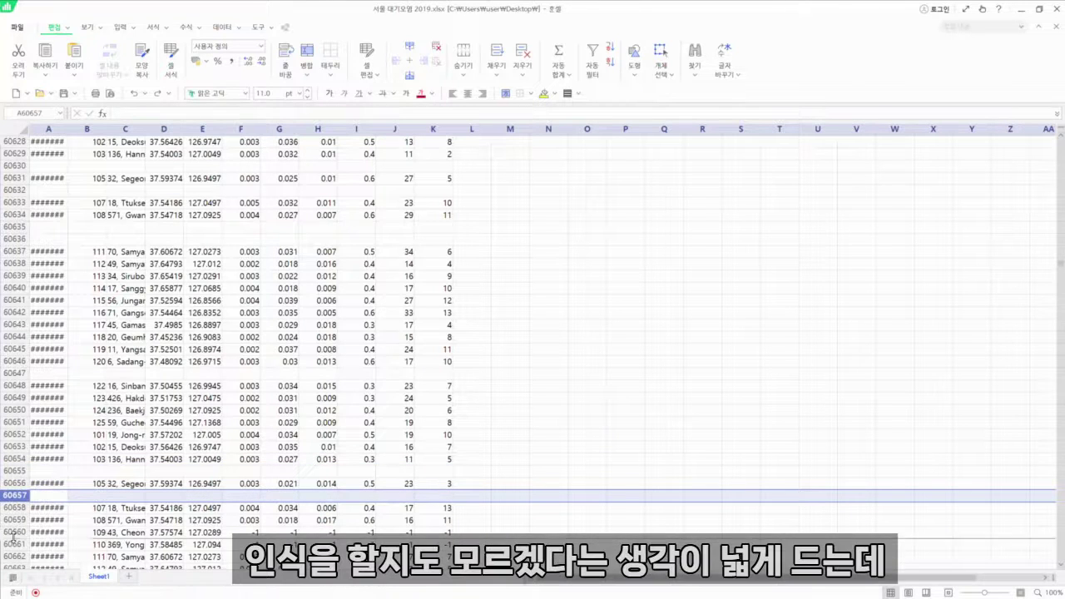
pyautogui.click(15, 531)
pyautogui.hotkey('shift', 'Down')
pyautogui.press('Delete')
# Clear the contents of the -1 value rows 60672, 60680, 60682, 60685 and 60686.
pyautogui.scroll(-4, 14, 532)
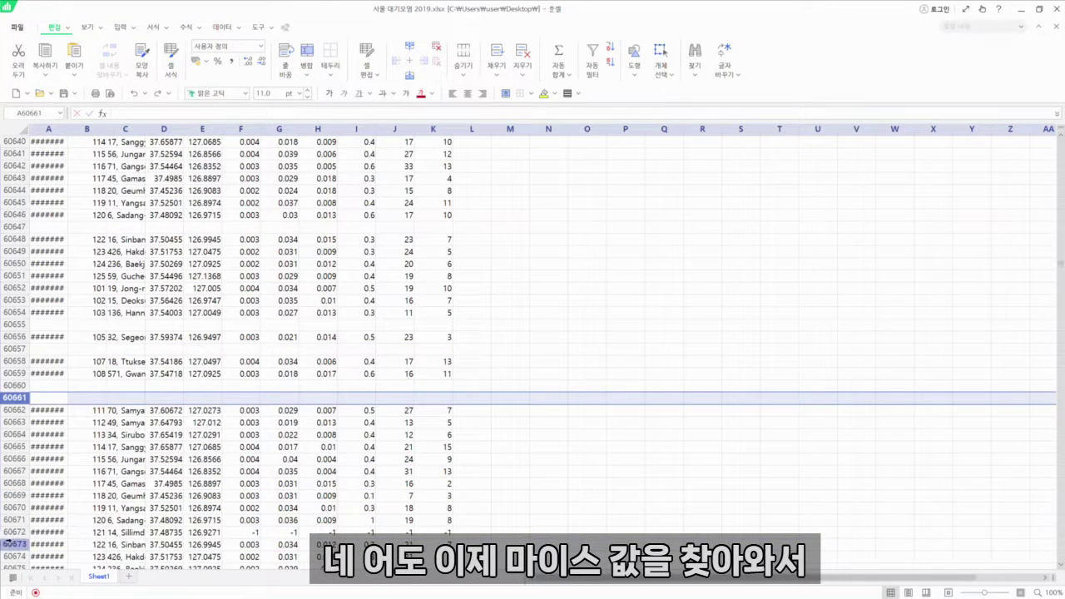
pyautogui.click(14, 532)
pyautogui.scroll(-4, 9, 533)
pyautogui.click(10, 483)
pyautogui.press('Delete')
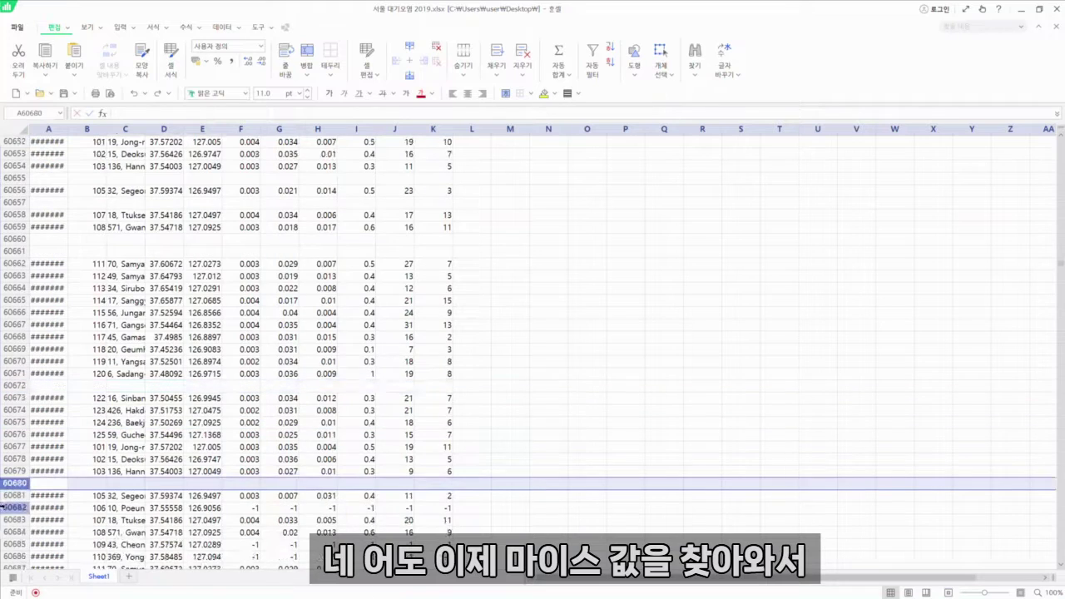
pyautogui.click(7, 507)
pyautogui.press('Delete')
pyautogui.click(8, 544)
pyautogui.press('Delete')
pyautogui.click(8, 557)
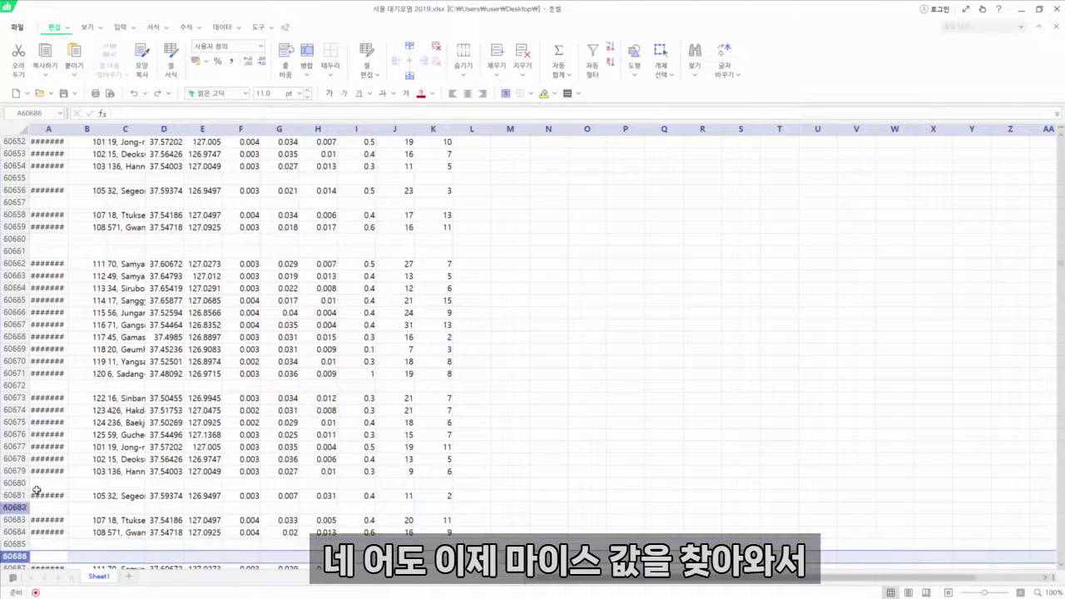
pyautogui.press('Delete')
# Clear the contents of the -1 value rows 60697, 60705, 60707 and 60710.
pyautogui.scroll(-2, 51, 470)
pyautogui.scroll(-8, 50, 471)
pyautogui.click(13, 324)
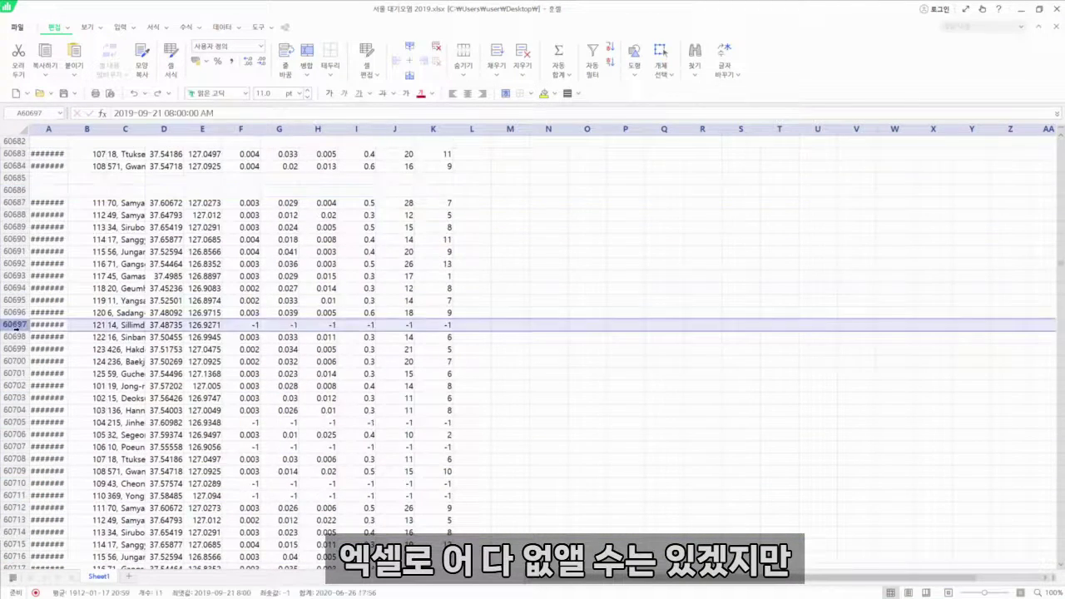
pyautogui.press('Delete')
pyautogui.click(13, 422)
pyautogui.press('Delete')
pyautogui.click(14, 446)
pyautogui.click(13, 482)
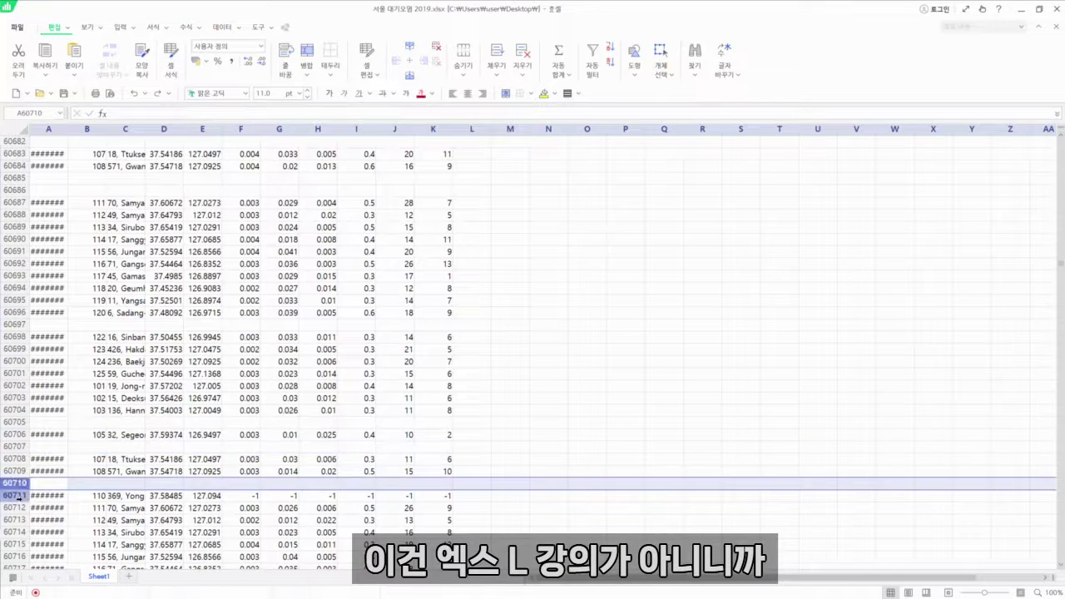
# Clear the contents of the -1 value row 60711 and save the workbook.
pyautogui.press('Delete')
pyautogui.click(13, 495)
pyautogui.press('Delete')
pyautogui.click(63, 93)
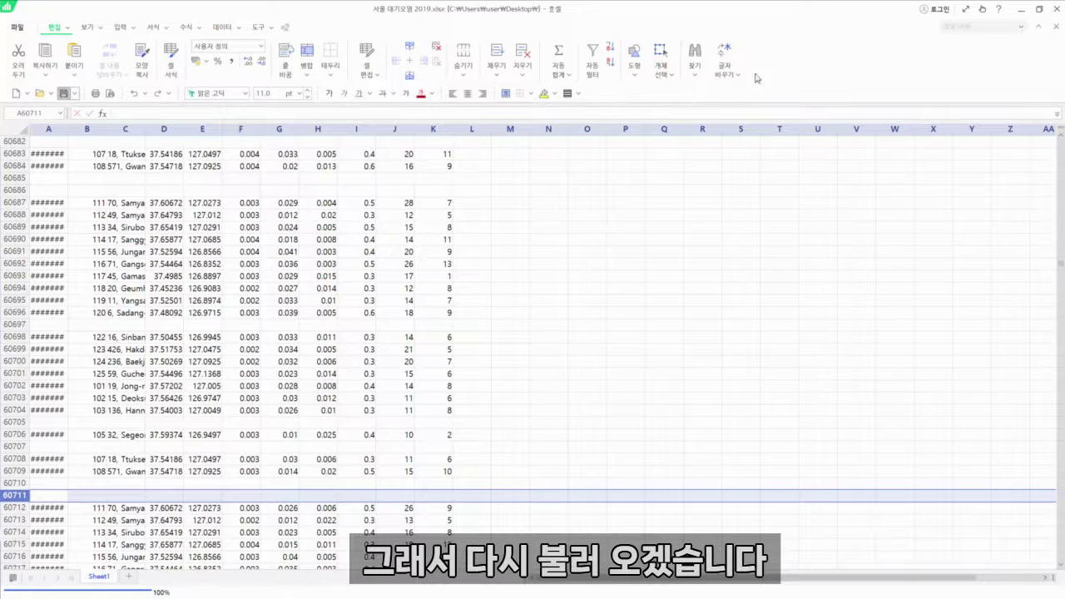
# Switch to Orange and load the edited workbook 서울 대기오염 2019 into the File widget again.
pyautogui.hotkey('alt', 'Tab')
pyautogui.doubleClick(359, 190)
pyautogui.click(559, 182)
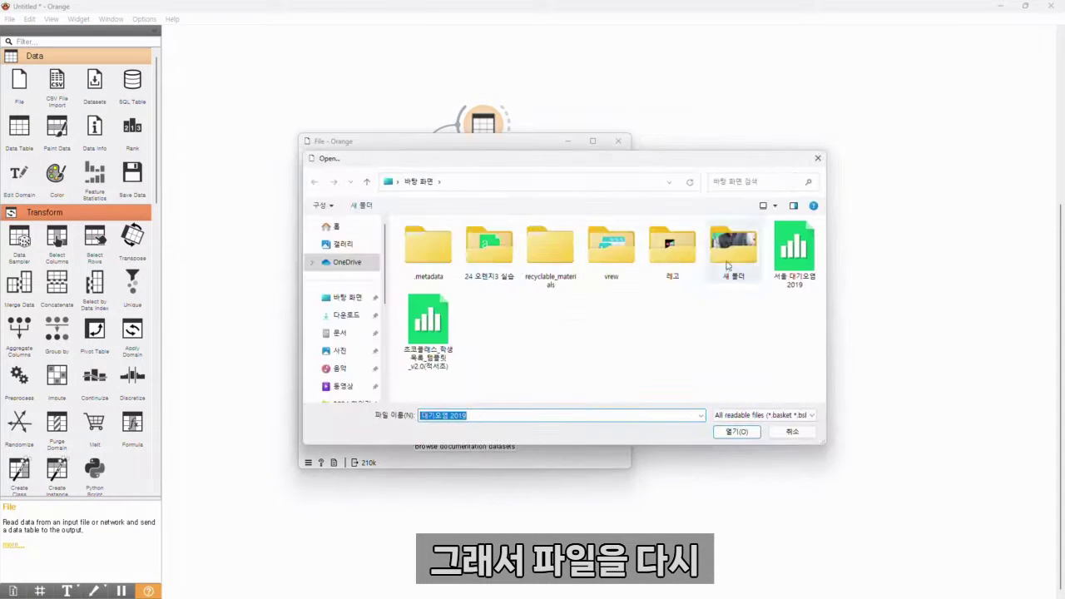
pyautogui.doubleClick(776, 268)
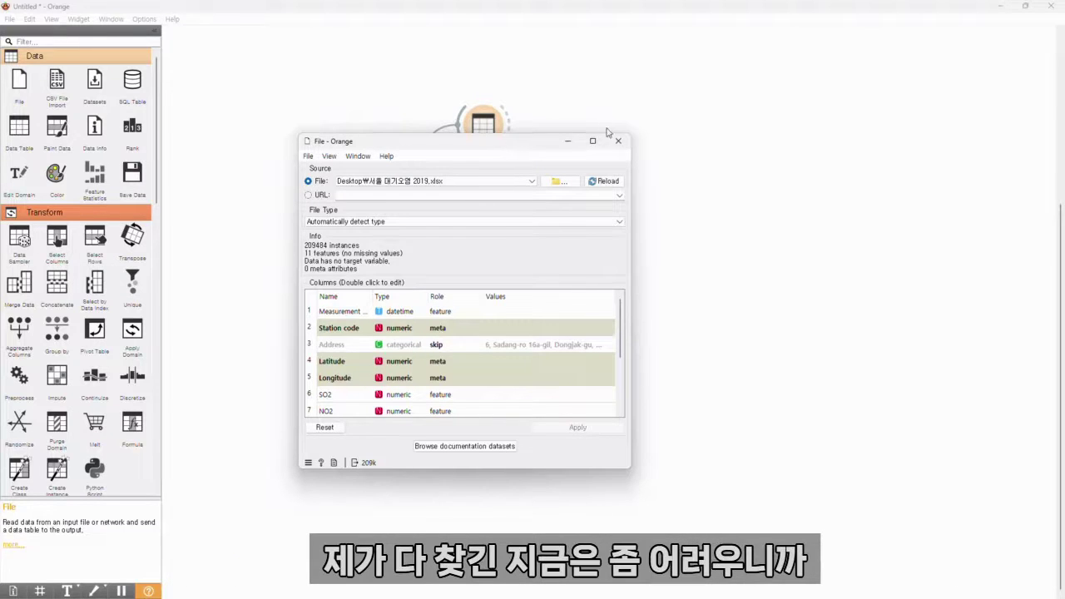
pyautogui.click(617, 140)
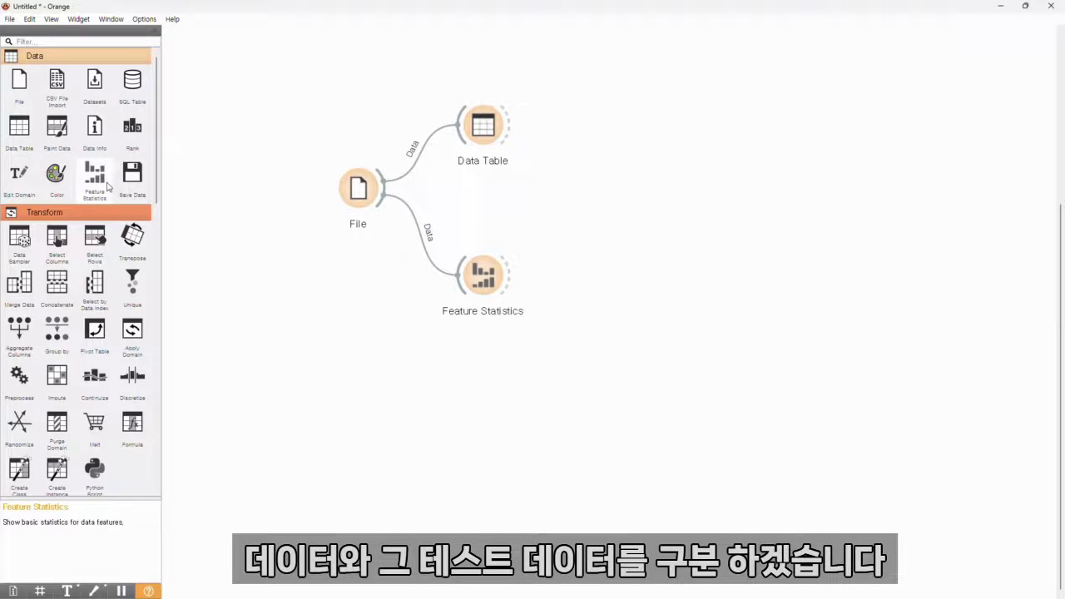
# Add a Data Sampler below Feature Statistics, connect File to it, and review its sampling settings.
pyautogui.click(19, 241)
pyautogui.moveTo(487, 286); pyautogui.dragTo(487, 218)
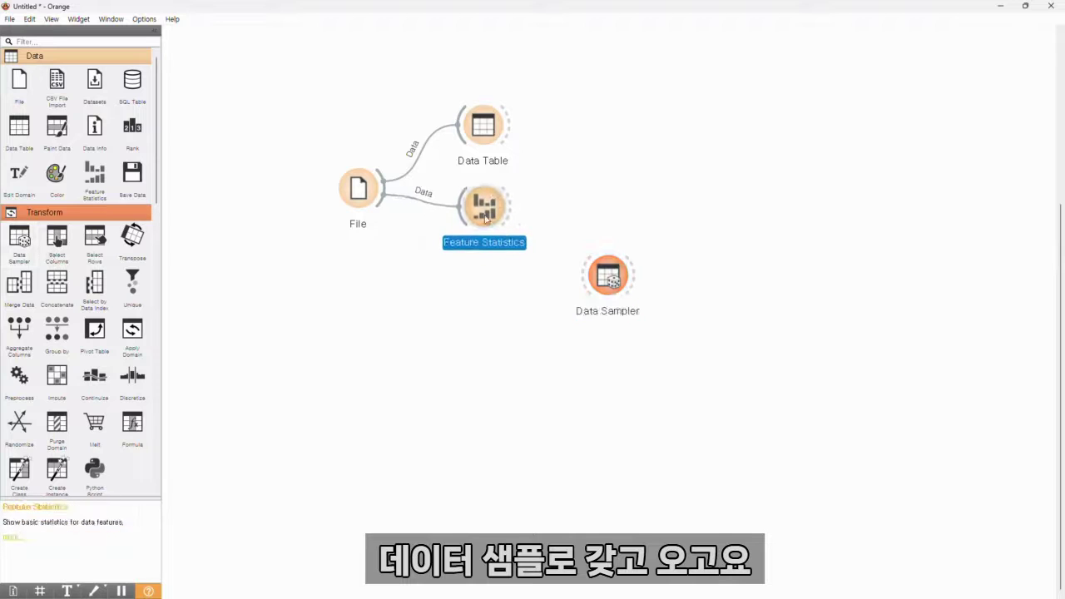
pyautogui.moveTo(612, 279); pyautogui.dragTo(485, 306)
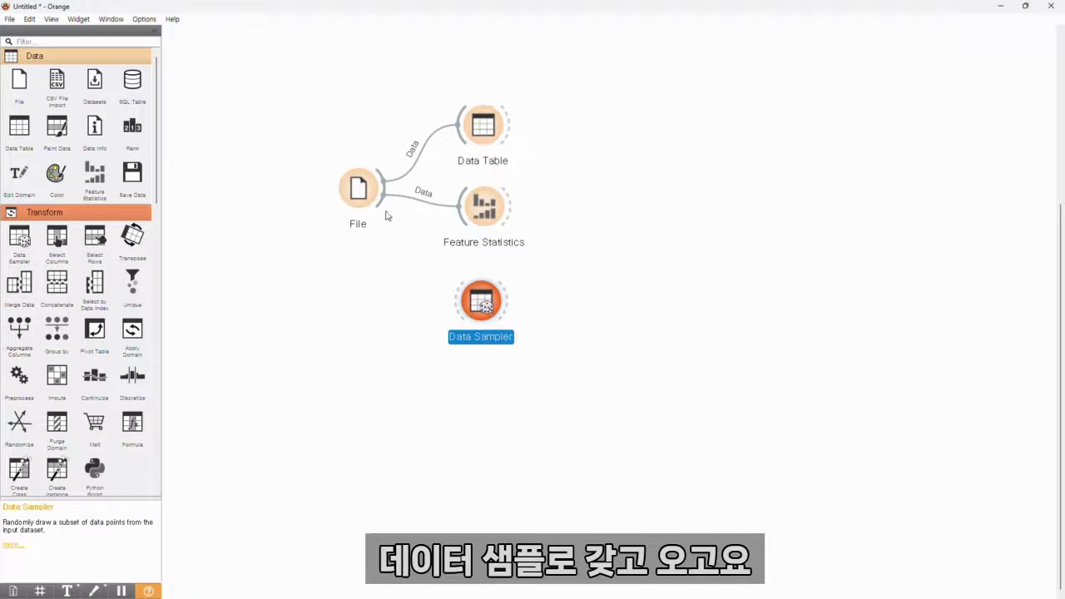
pyautogui.moveTo(381, 193); pyautogui.dragTo(478, 301)
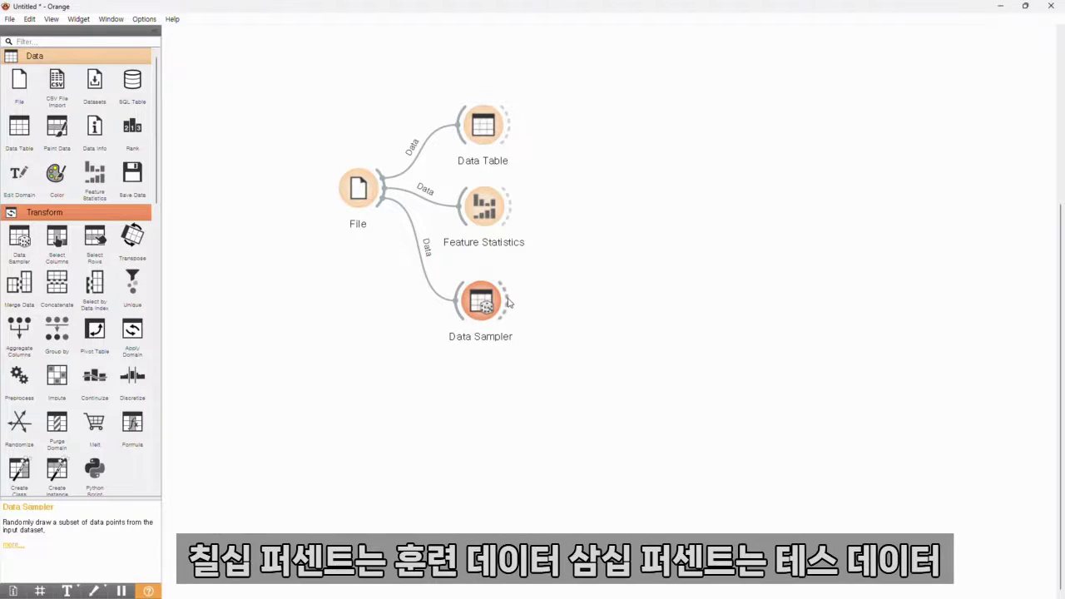
pyautogui.doubleClick(479, 305)
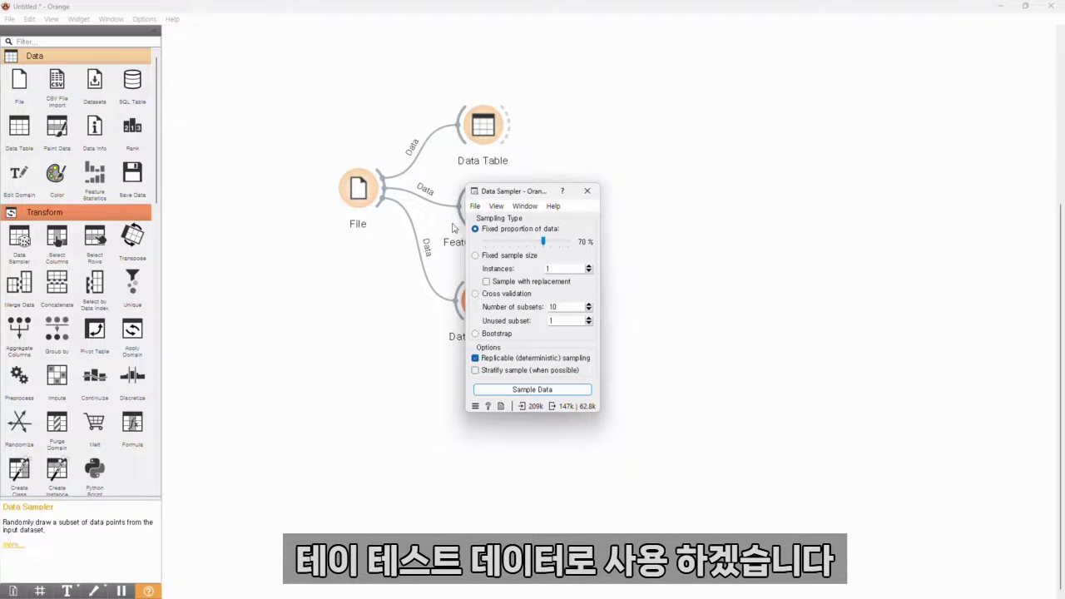
pyautogui.click(586, 190)
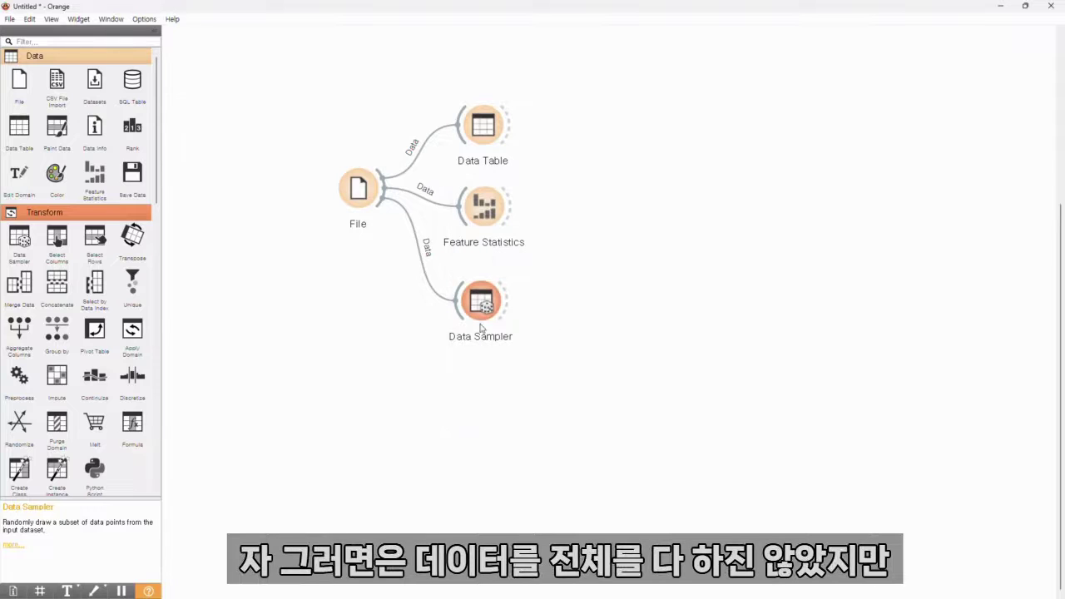
# Add Linear Regression and Random Forest widgets, stack them beside the Data Sampler, and feed both from its Data Sample output.
pyautogui.scroll(-2, 58, 167)
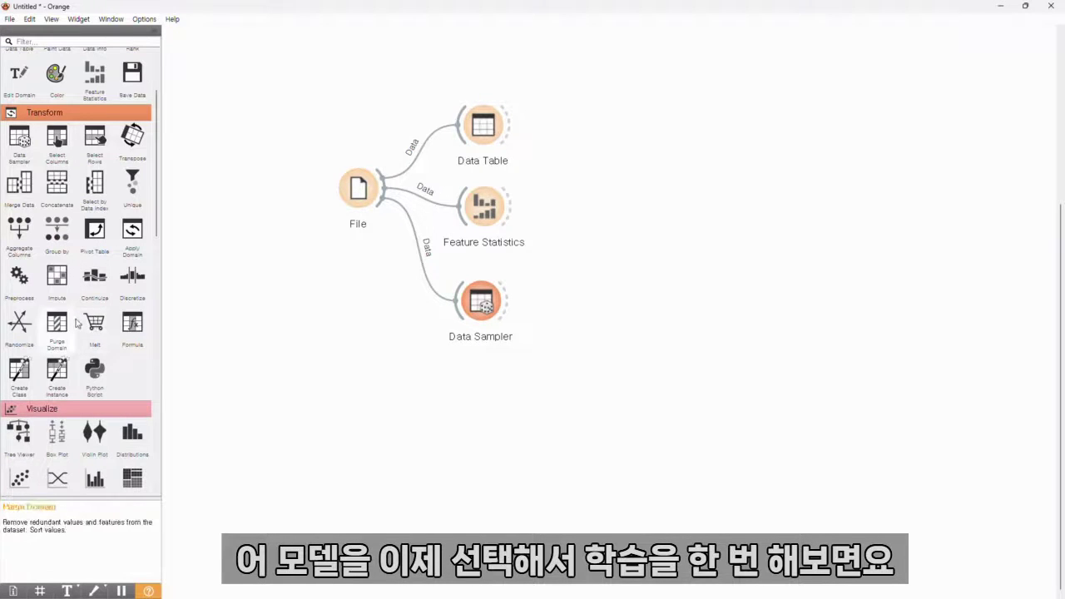
pyautogui.scroll(2, 78, 324)
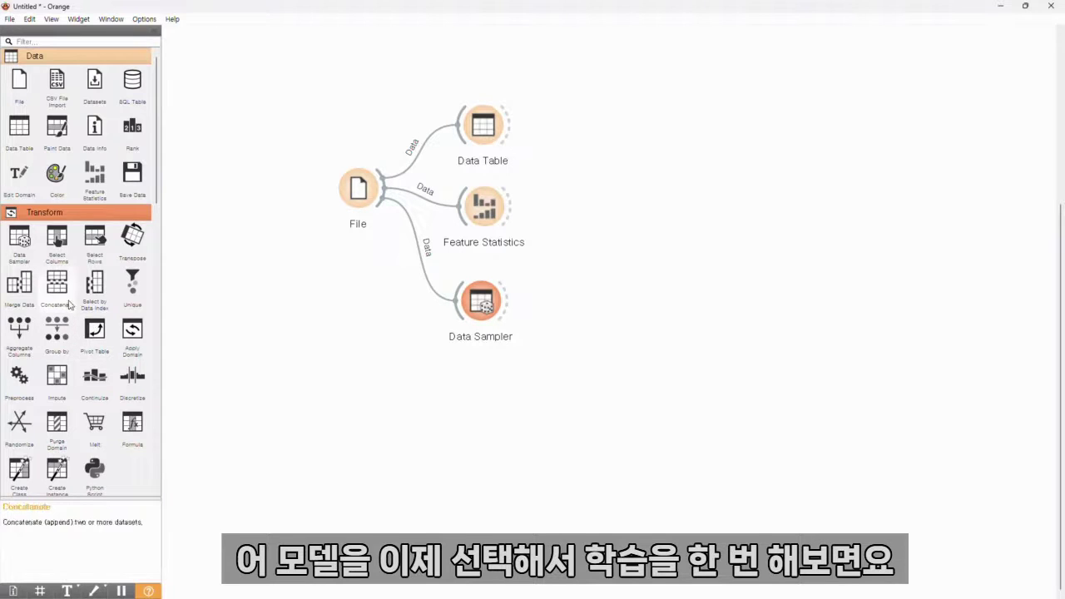
pyautogui.scroll(-10, 92, 332)
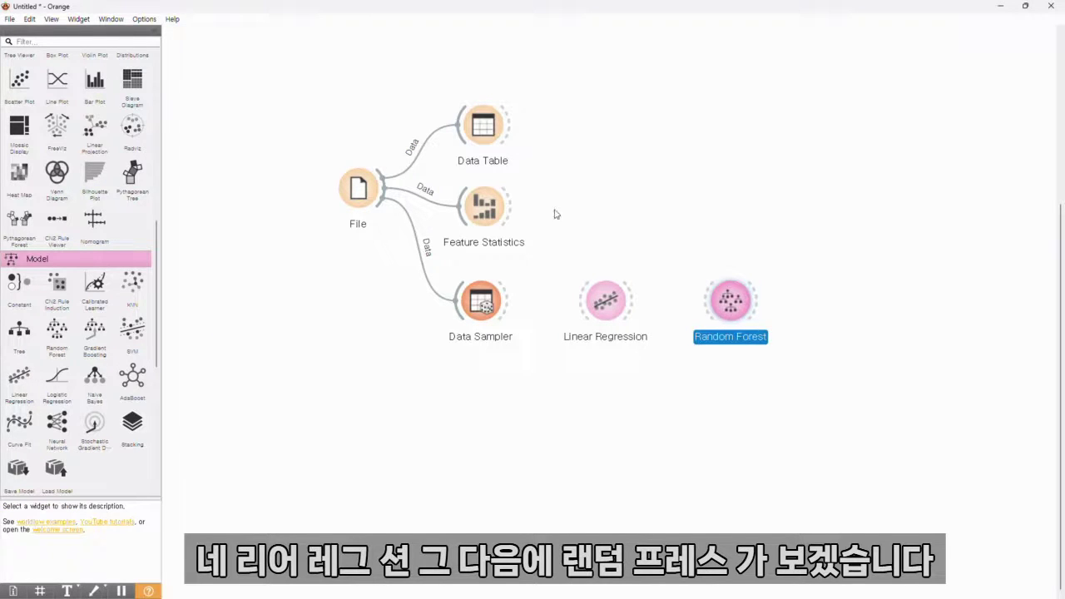
pyautogui.moveTo(731, 301); pyautogui.dragTo(615, 391)
pyautogui.moveTo(605, 302); pyautogui.dragTo(616, 258)
pyautogui.moveTo(505, 301); pyautogui.dragTo(615, 260)
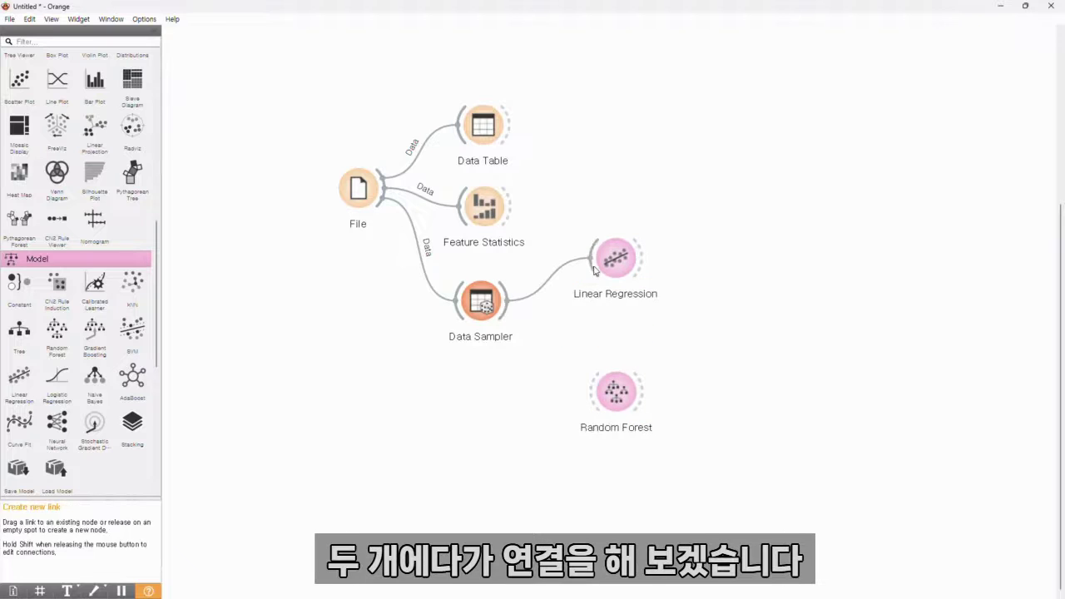
pyautogui.moveTo(506, 308); pyautogui.dragTo(615, 391)
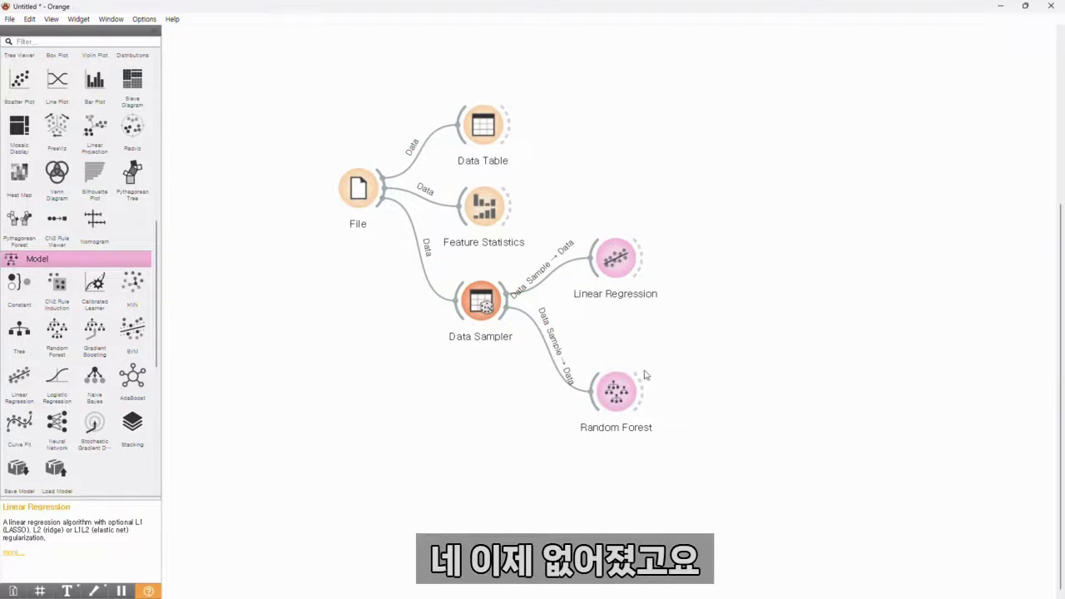
# Examine the parameter settings of the Linear Regression and Random Forest widgets.
pyautogui.doubleClick(615, 260)
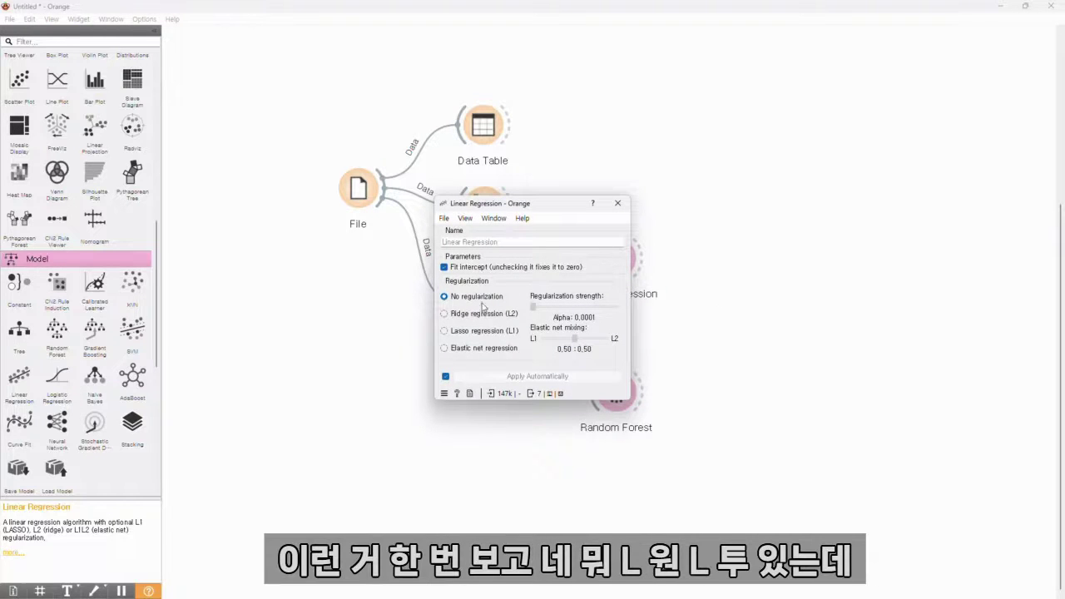
pyautogui.click(618, 203)
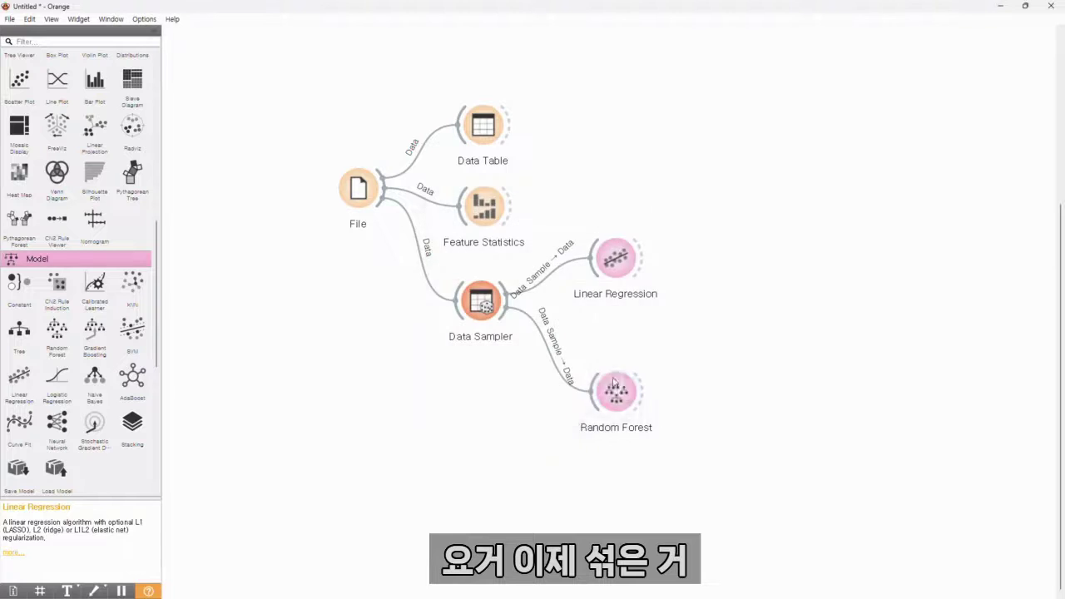
pyautogui.doubleClick(616, 393)
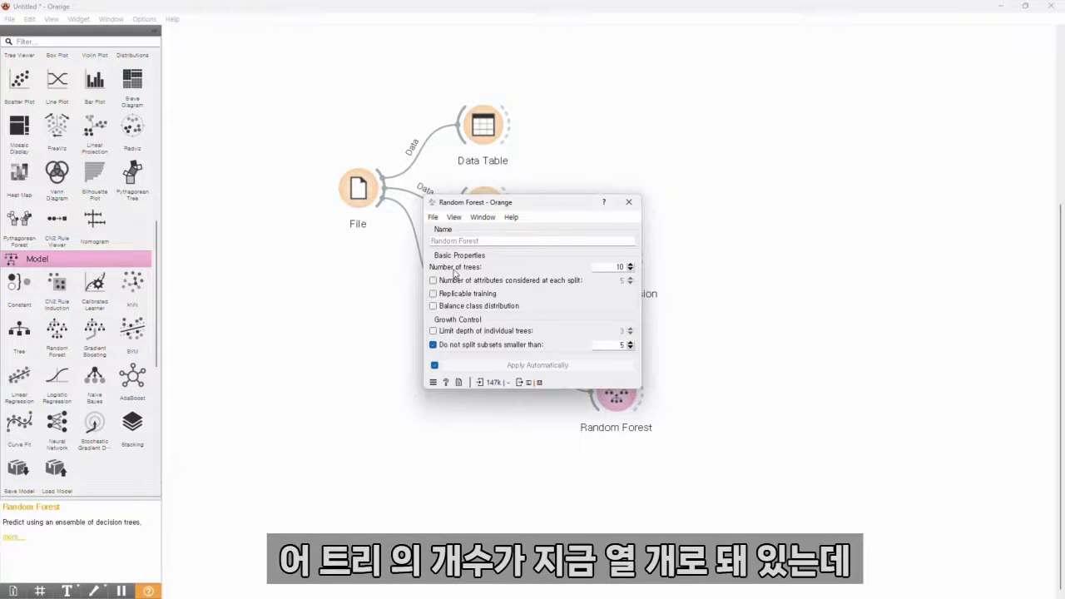
pyautogui.click(629, 203)
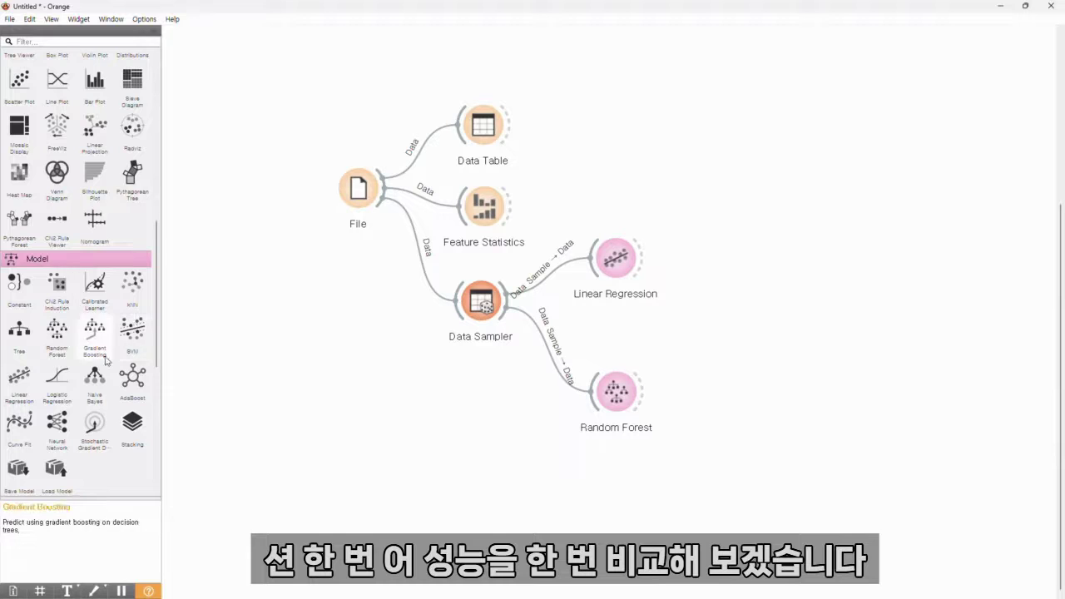
# Add a Predictions widget beside the models and connect Linear Regression, Random Forest and Data Sampler to it.
pyautogui.scroll(-3, 83, 358)
pyautogui.moveTo(56, 371); pyautogui.dragTo(691, 321)
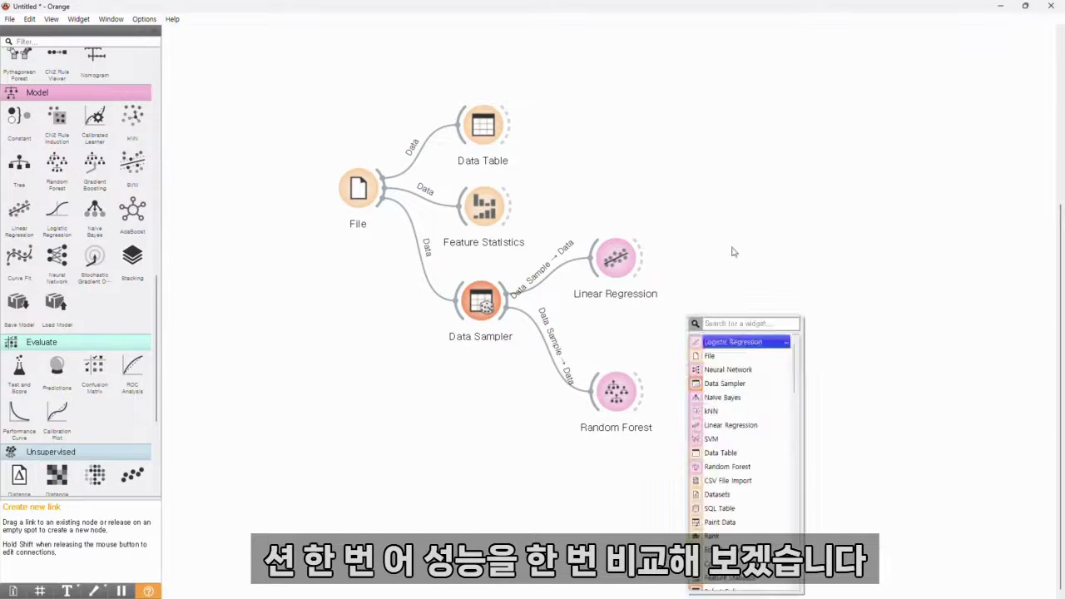
pyautogui.press('Escape')
pyautogui.moveTo(740, 398); pyautogui.dragTo(735, 327)
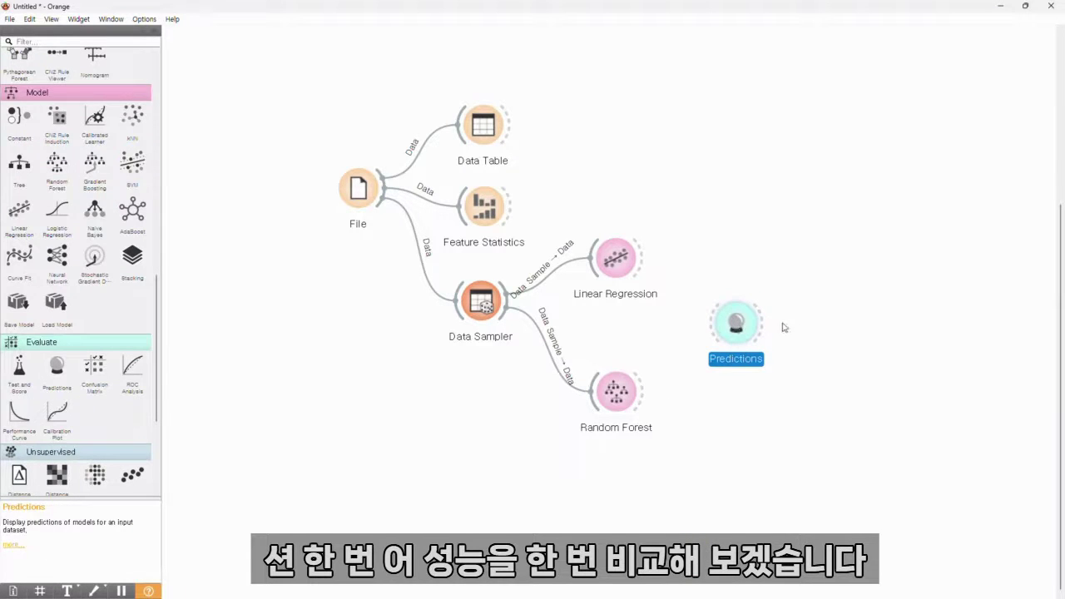
pyautogui.click(646, 264)
pyautogui.moveTo(646, 265); pyautogui.dragTo(711, 323)
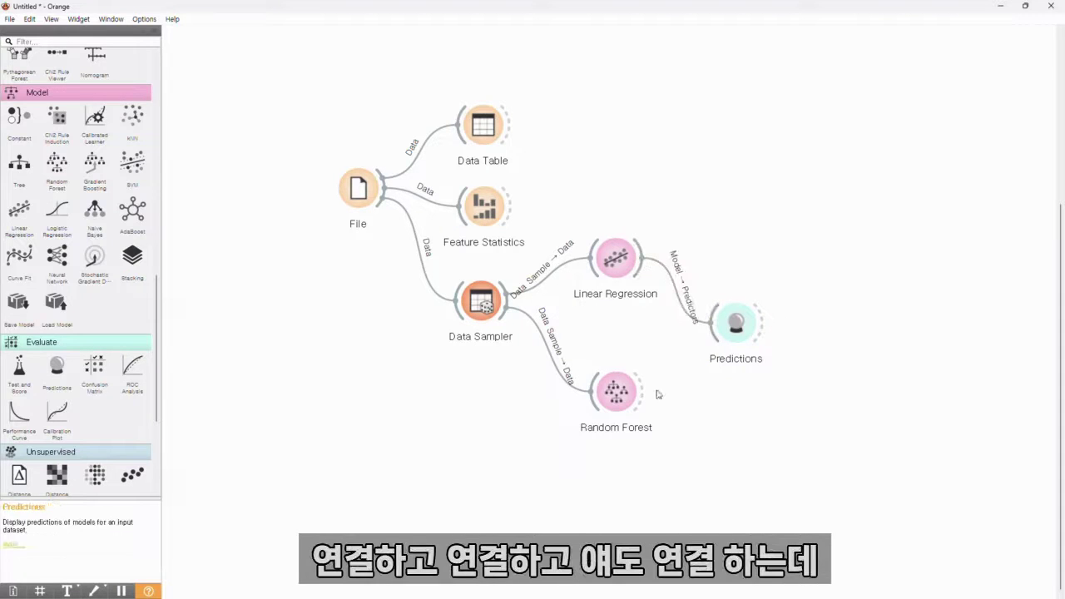
pyautogui.moveTo(648, 394); pyautogui.dragTo(711, 325)
pyautogui.moveTo(507, 302); pyautogui.dragTo(714, 330)
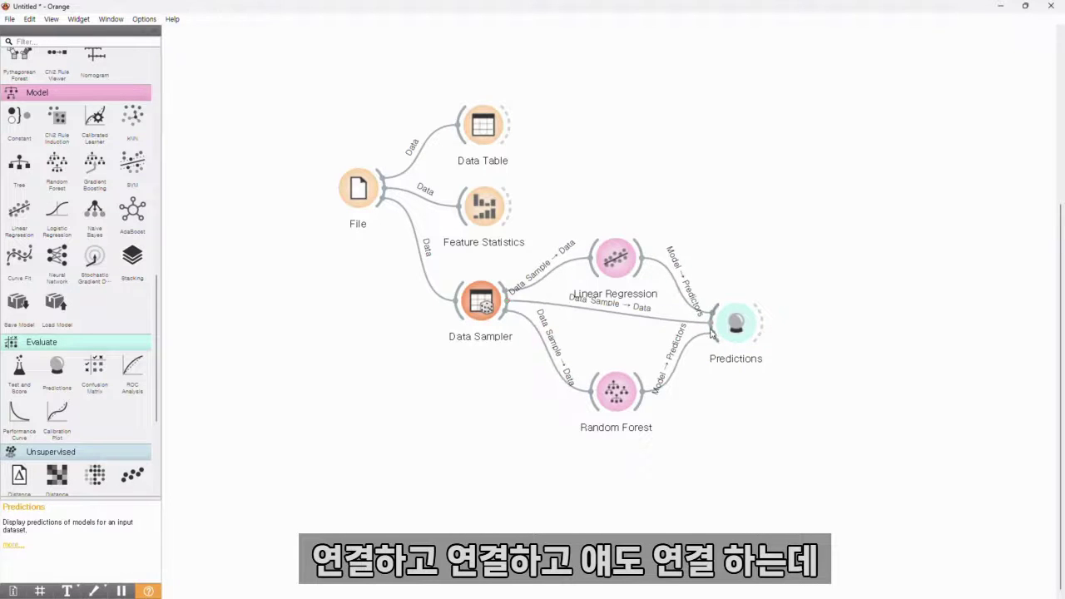
# Relink the Data Sampler's Remaining Data output to the Predictions Data input, and examine both models' predictions and performance scores.
pyautogui.click(623, 313)
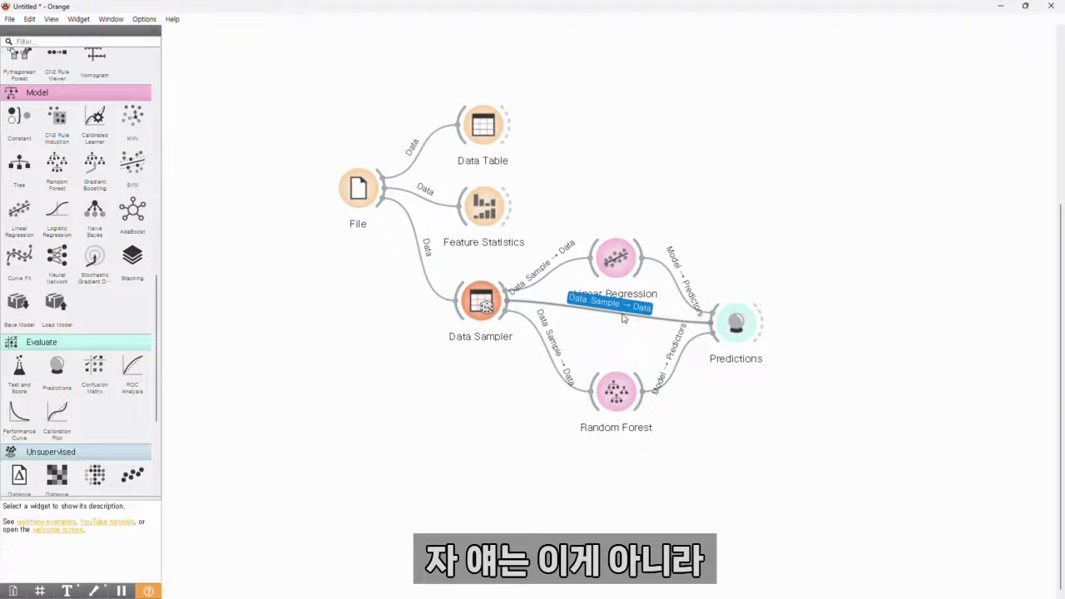
pyautogui.doubleClick(623, 315)
pyautogui.click(532, 282)
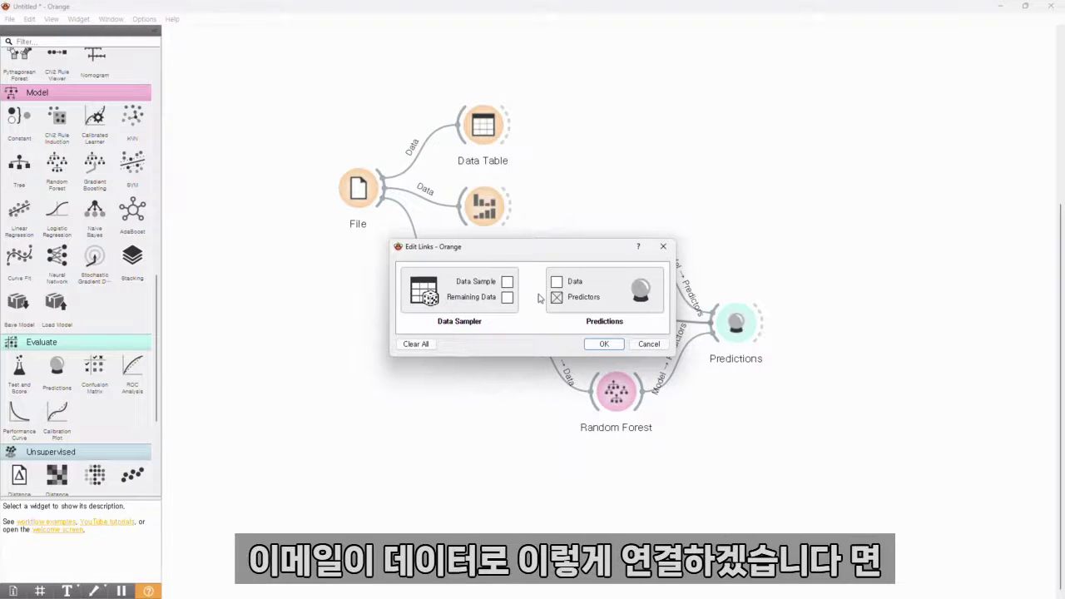
pyautogui.moveTo(509, 297); pyautogui.dragTo(556, 281)
pyautogui.click(604, 344)
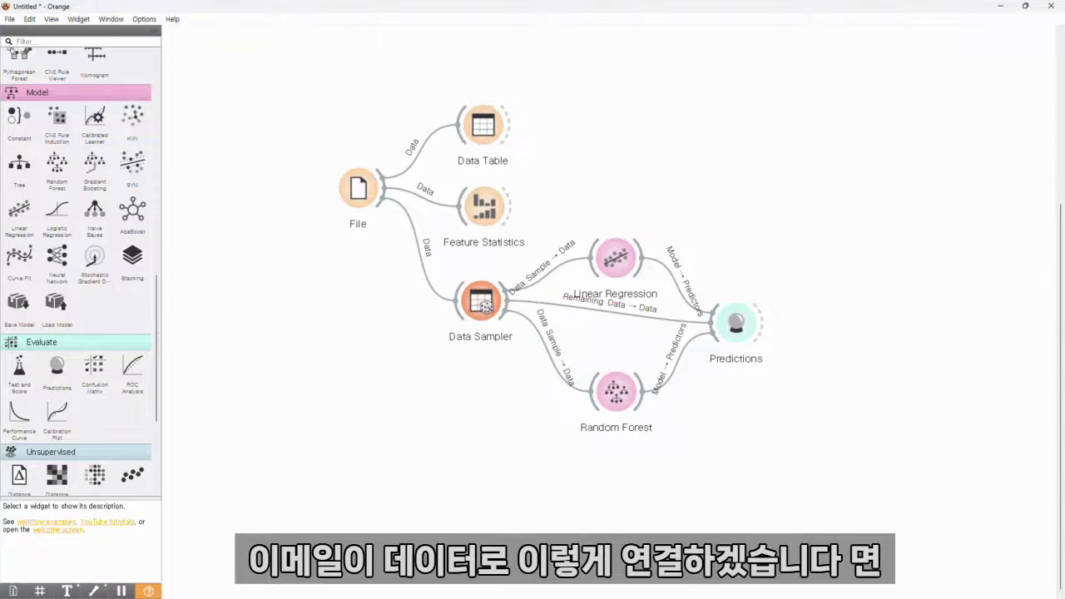
pyautogui.doubleClick(725, 348)
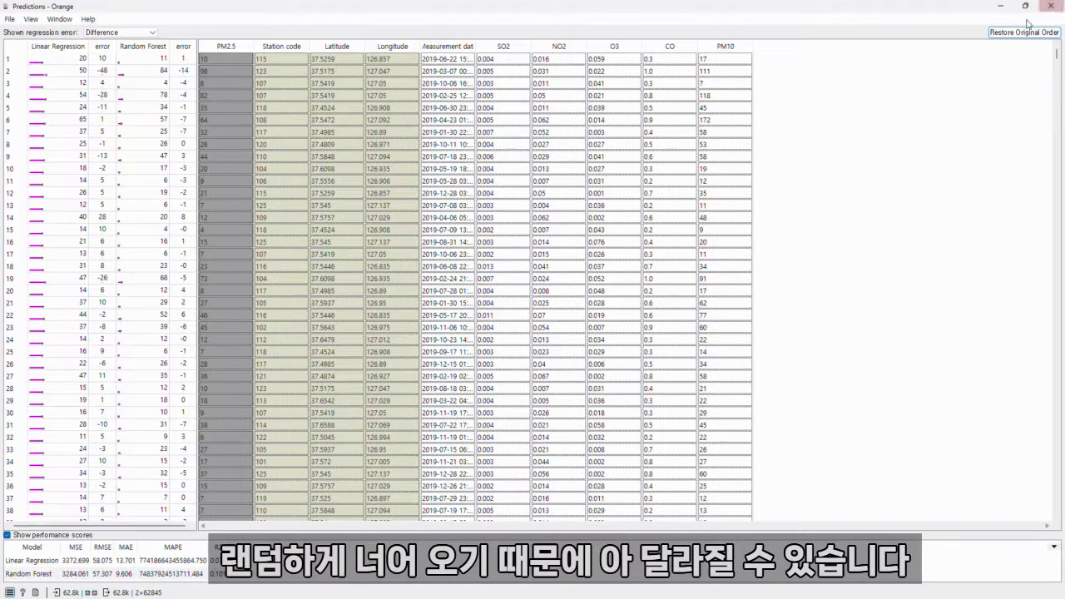
pyautogui.click(1050, 6)
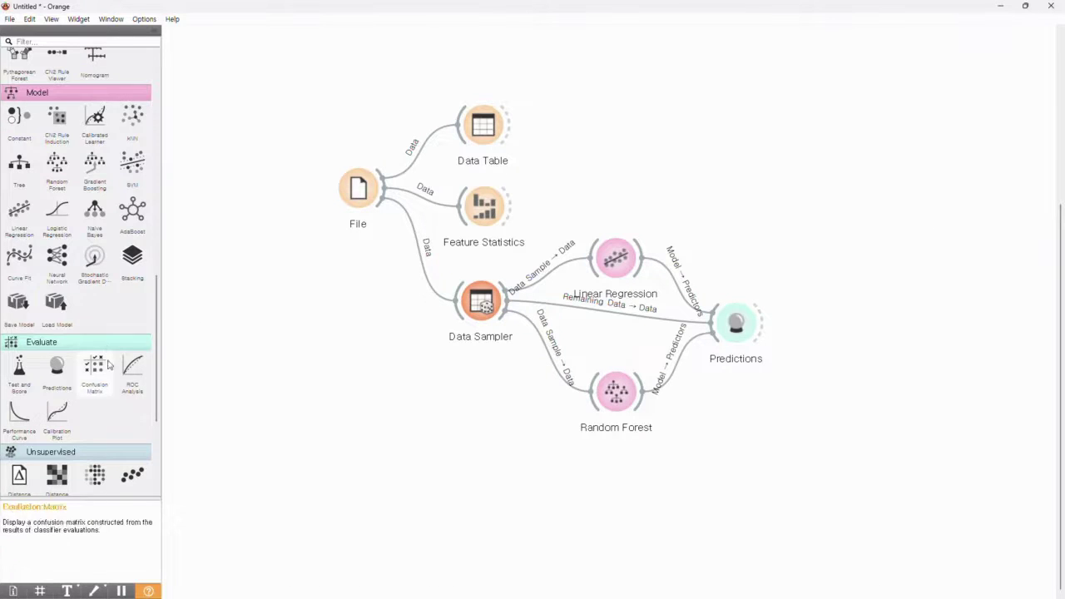
# Add a Formula widget to the canvas and place it below the File widget.
pyautogui.scroll(5, 108, 363)
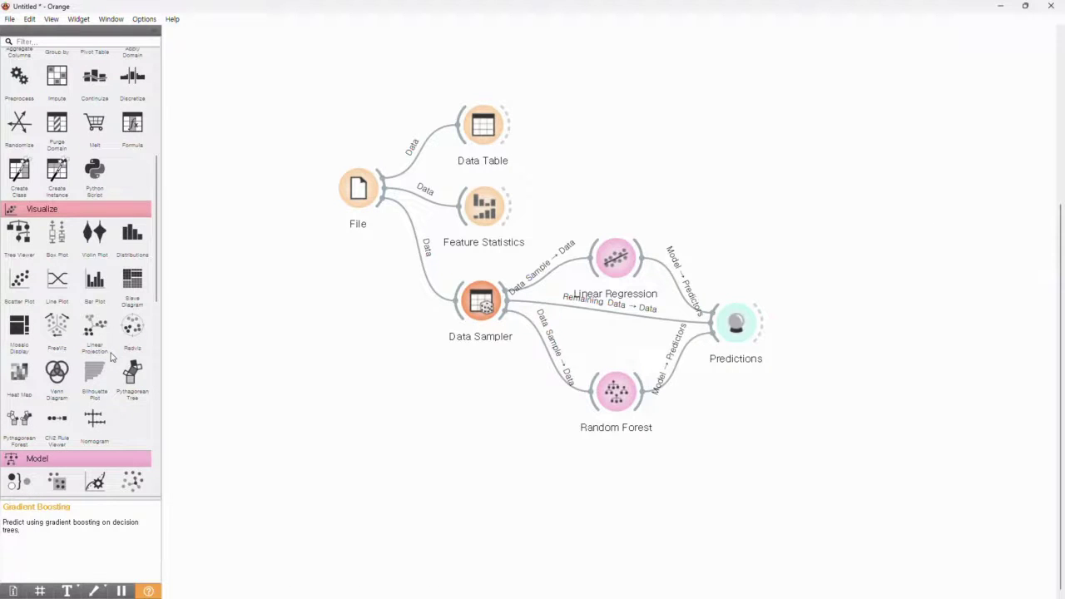
pyautogui.scroll(4, 110, 356)
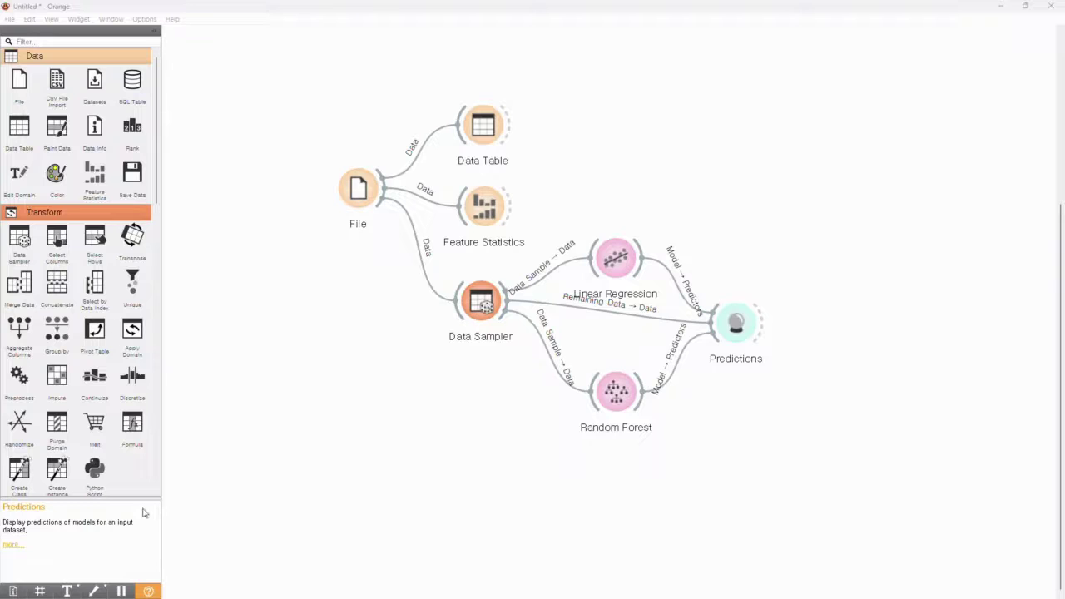
pyautogui.click(138, 430)
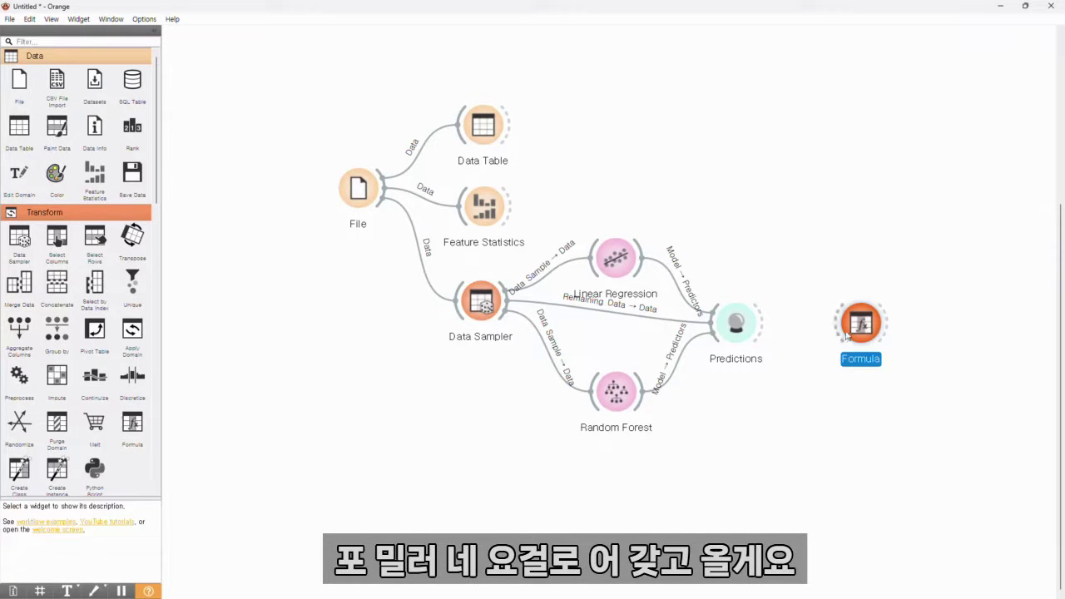
pyautogui.moveTo(864, 329); pyautogui.dragTo(634, 473)
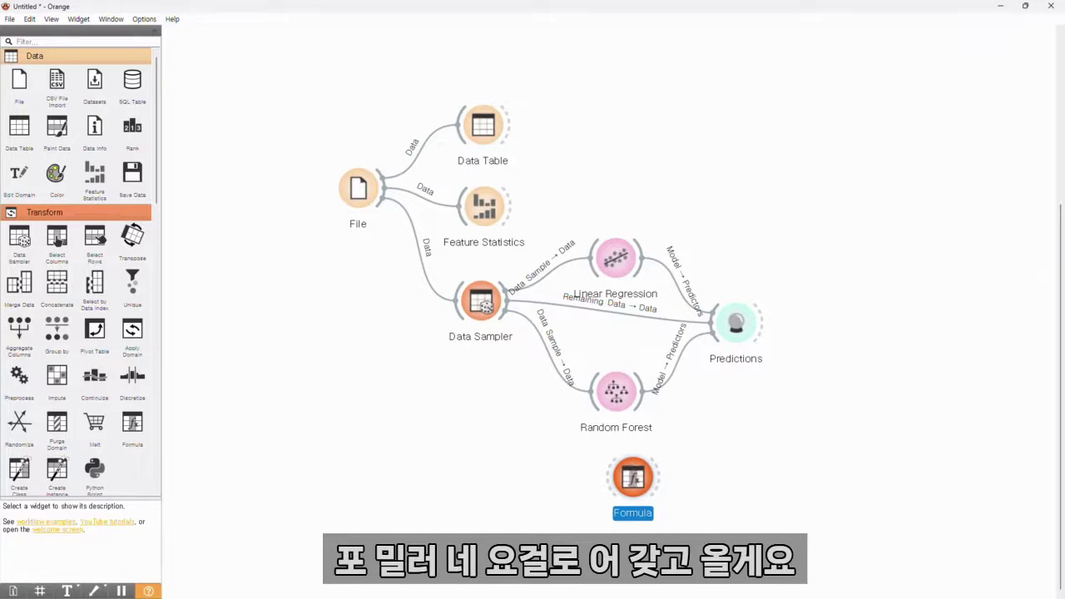
pyautogui.click(281, 544)
pyautogui.click(639, 514)
pyautogui.moveTo(639, 514); pyautogui.dragTo(370, 362)
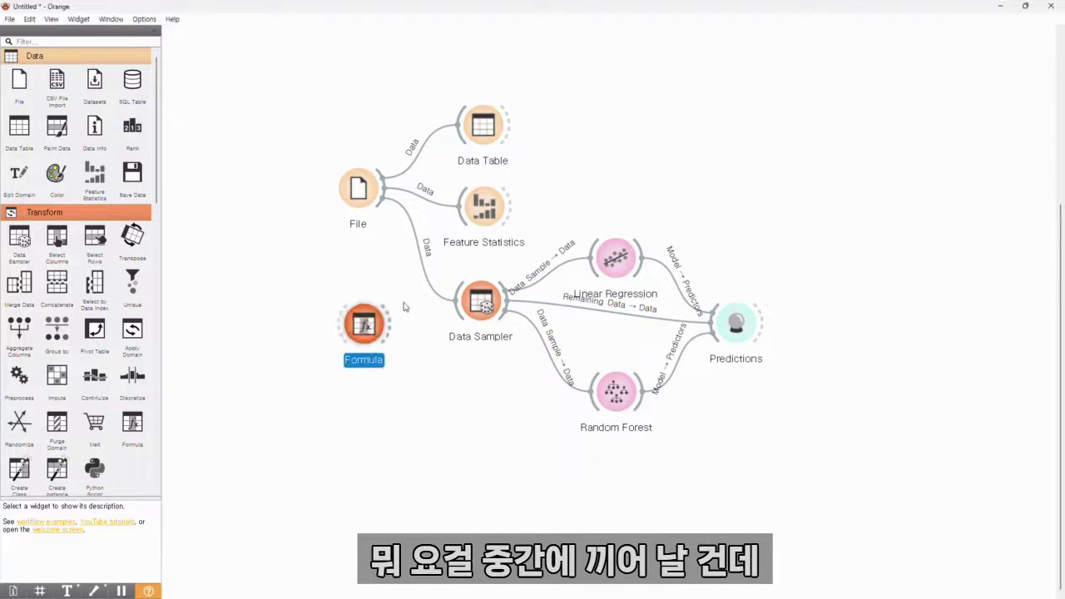
# Insert a Formula widget into the link between File and Data Sampler.
pyautogui.rightClick(425, 251)
pyautogui.click(453, 273)
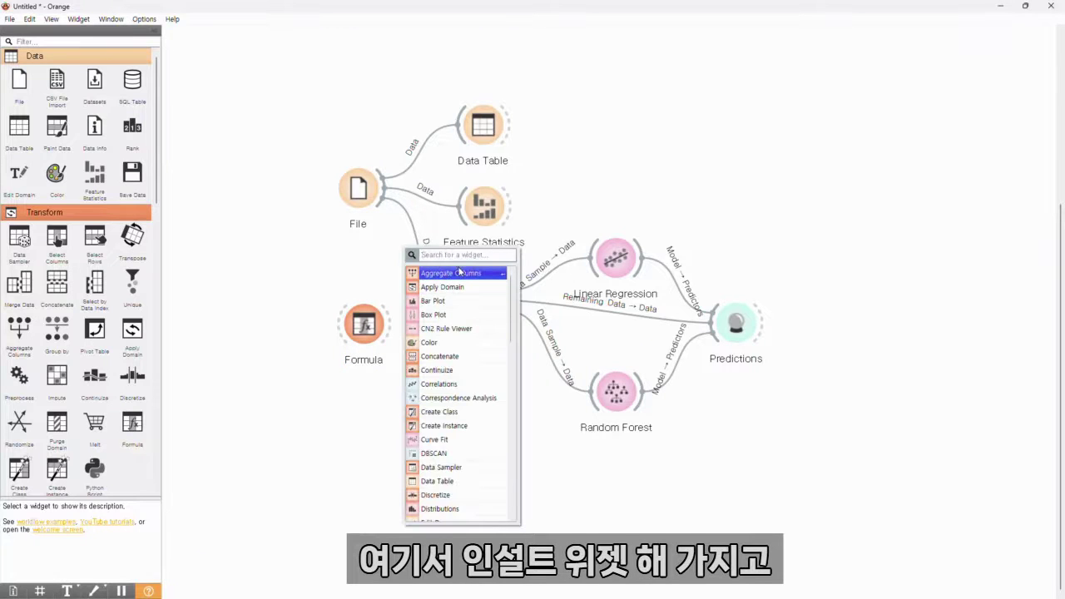
pyautogui.write('fo')
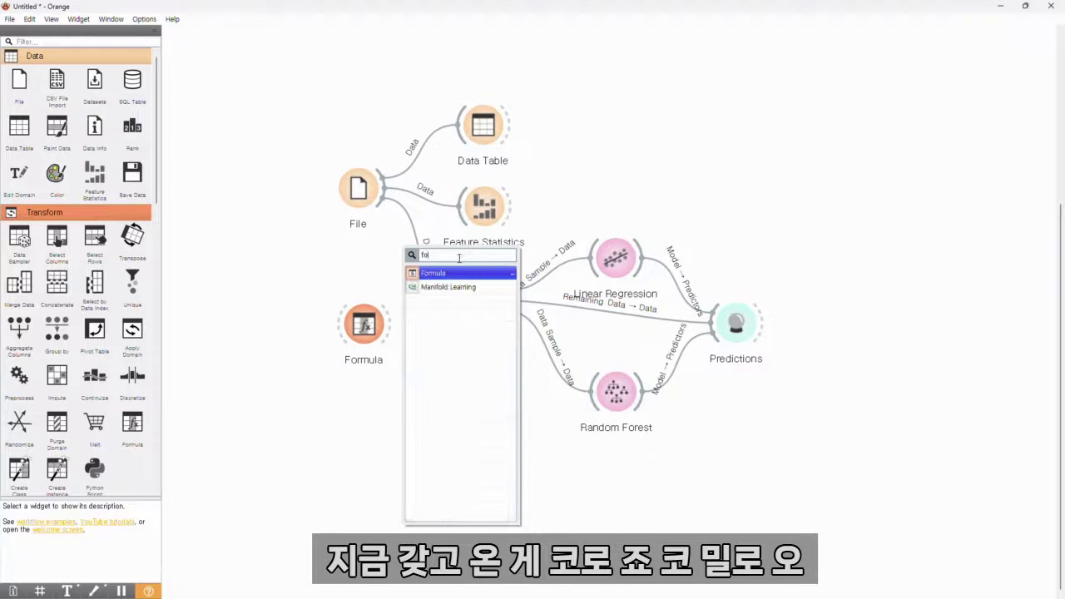
pyautogui.press('Return')
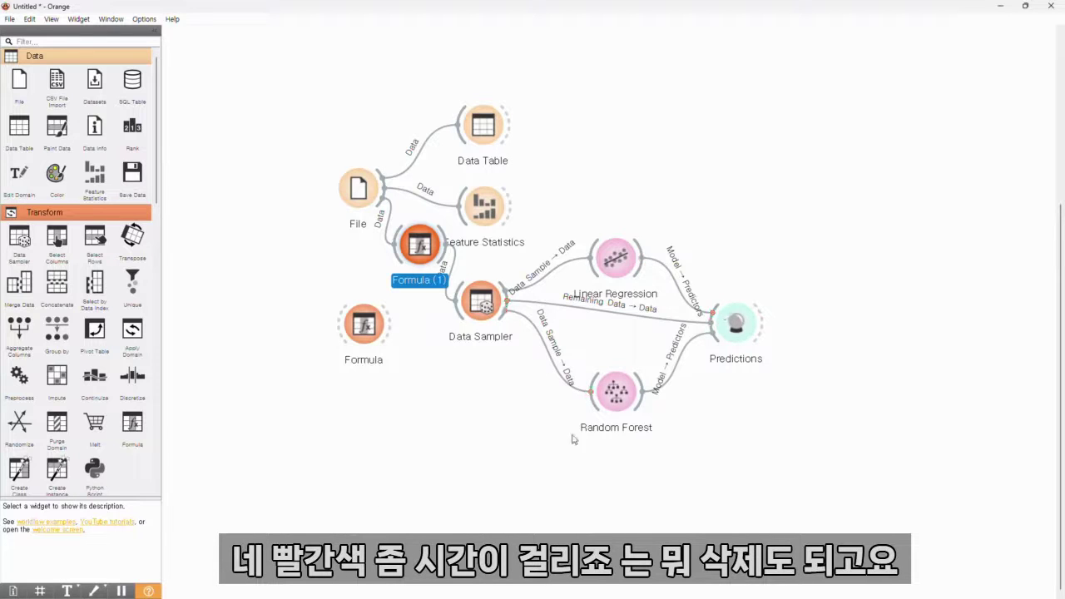
# Delete the unconnected Formula widget and review the PM25_C expression and category values in the remaining Formula widget.
pyautogui.click(359, 338)
pyautogui.press('Delete')
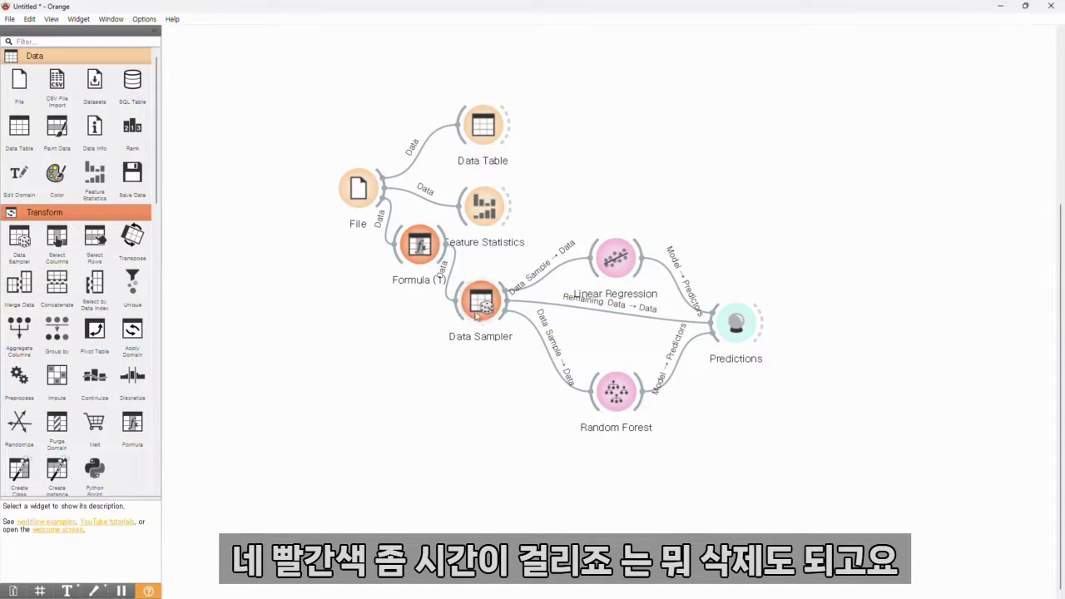
pyautogui.doubleClick(419, 245)
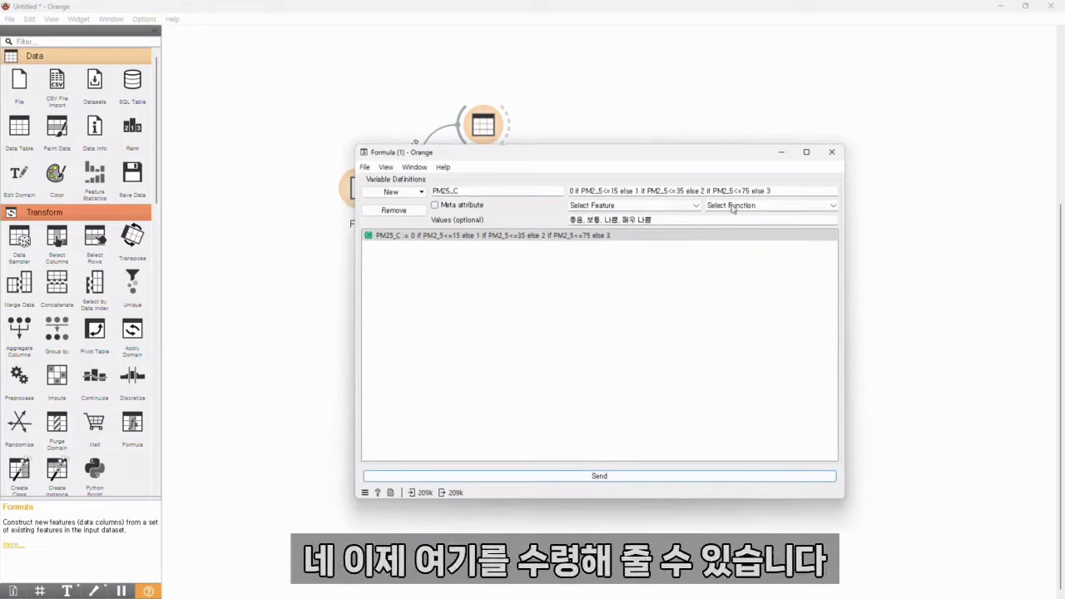
pyautogui.click(415, 143)
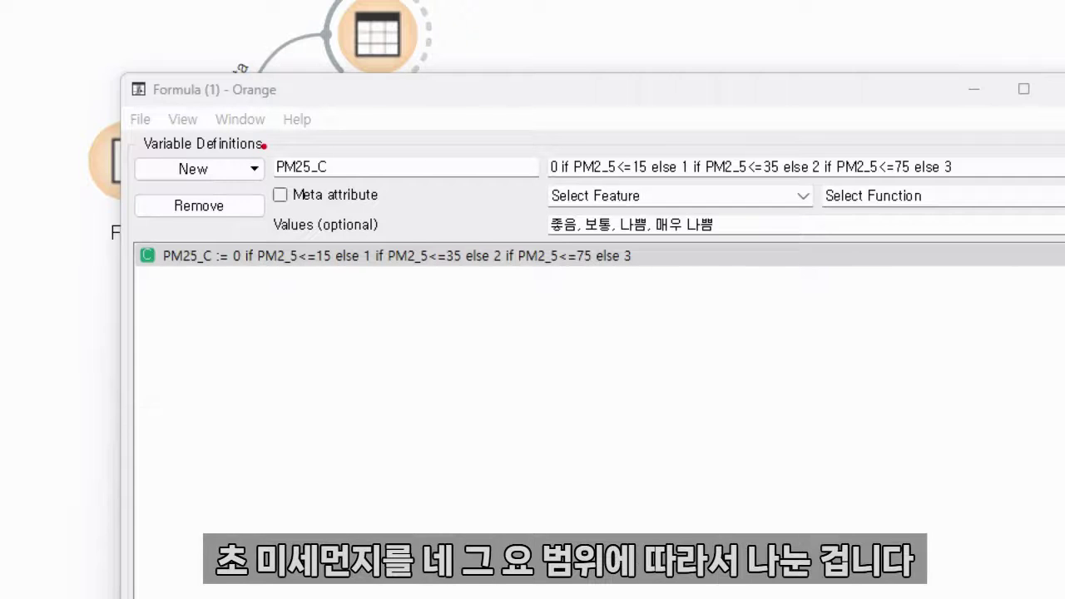
pyautogui.moveTo(260, 143); pyautogui.dragTo(369, 183)
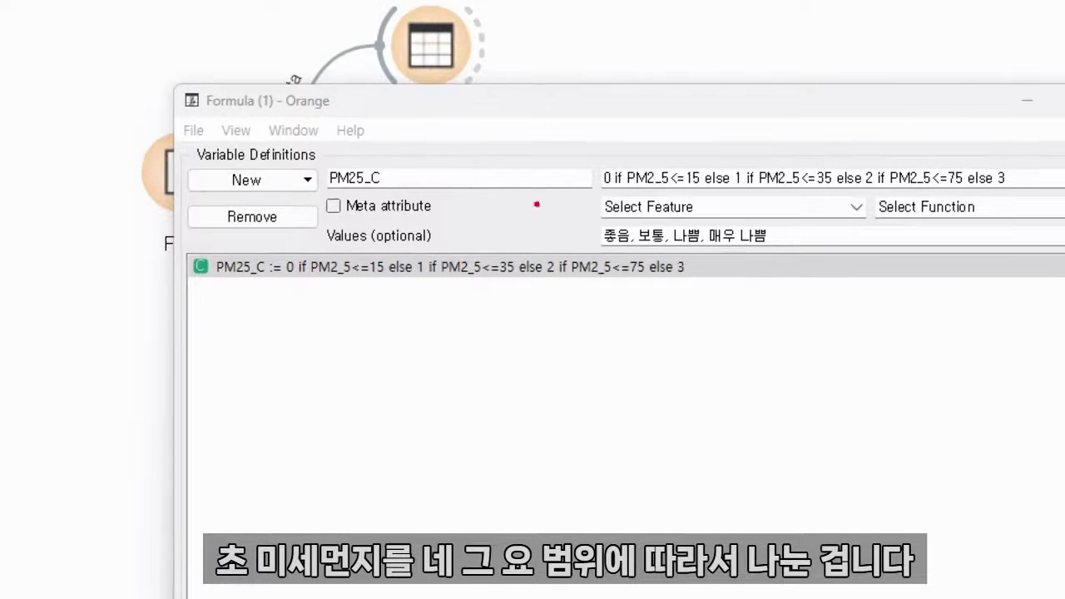
pyautogui.moveTo(561, 165); pyautogui.dragTo(771, 231)
pyautogui.moveTo(990, 258); pyautogui.dragTo(1035, 247)
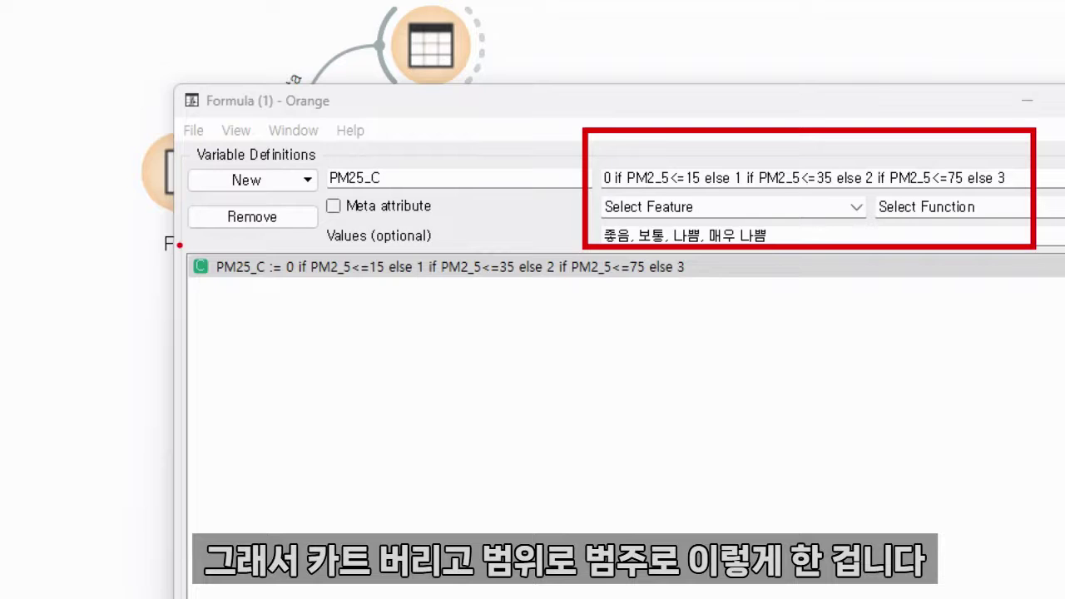
pyautogui.press('Escape')
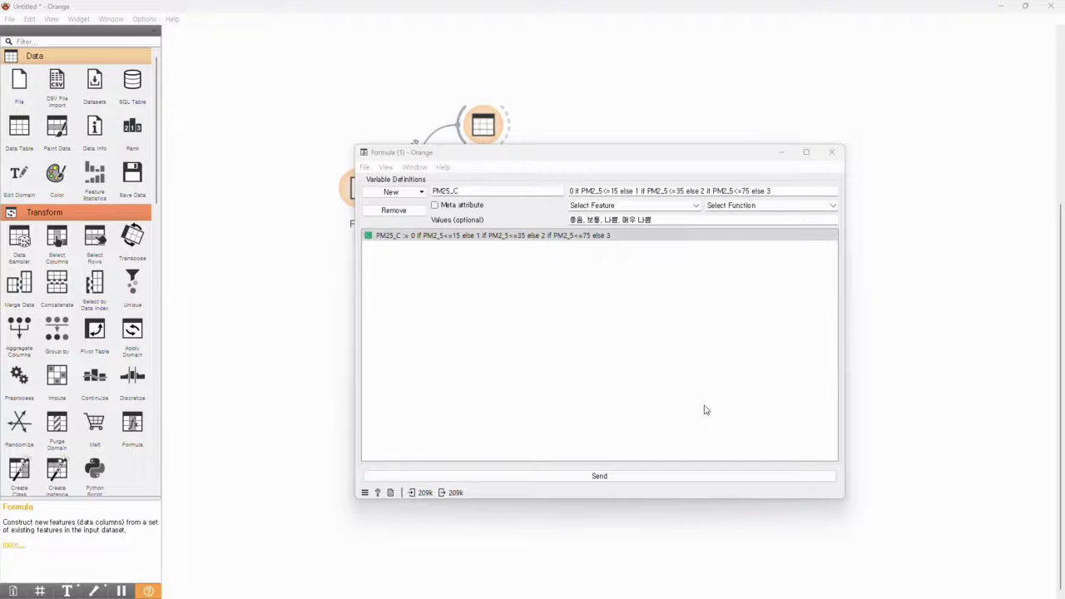
pyautogui.click(832, 153)
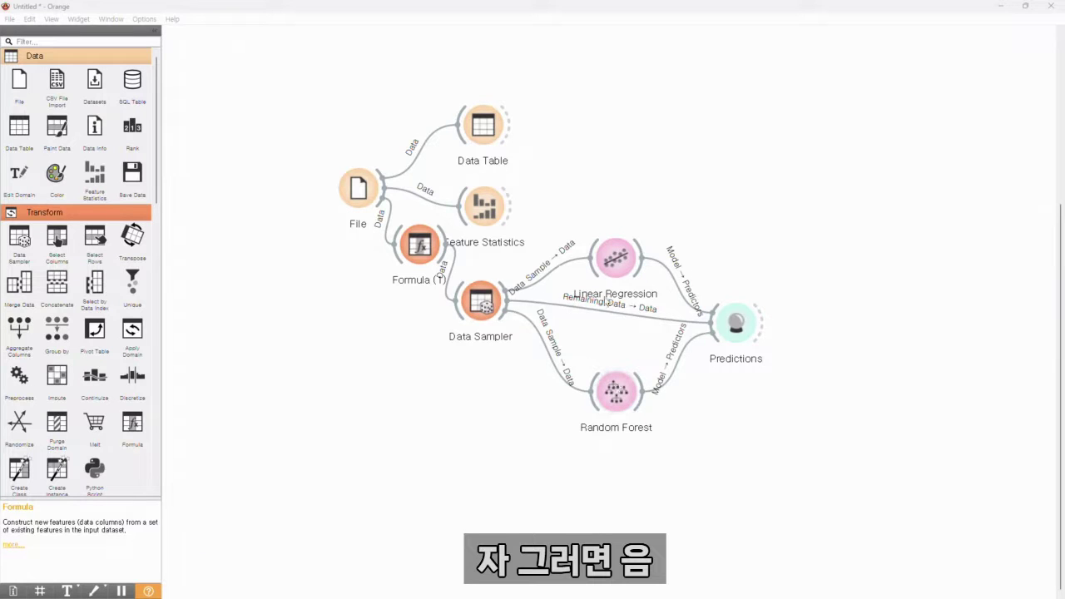
# Connect a new Data Table below the Data Sampler to the Formula widget, and examine the PM25_C column in it.
pyautogui.moveTo(424, 283); pyautogui.dragTo(395, 359)
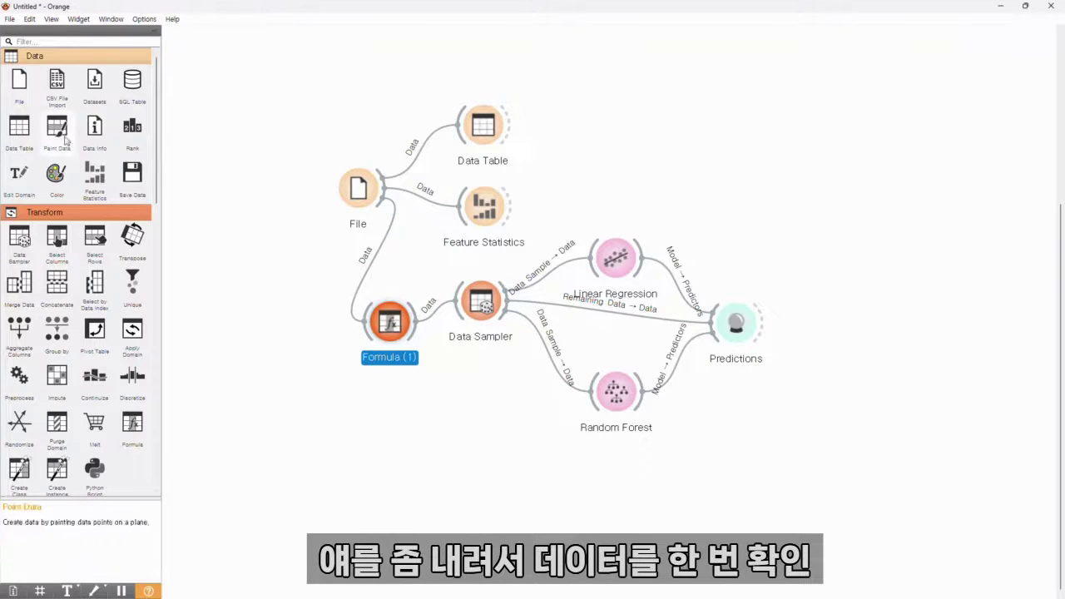
pyautogui.click(19, 127)
pyautogui.moveTo(496, 324); pyautogui.dragTo(471, 414)
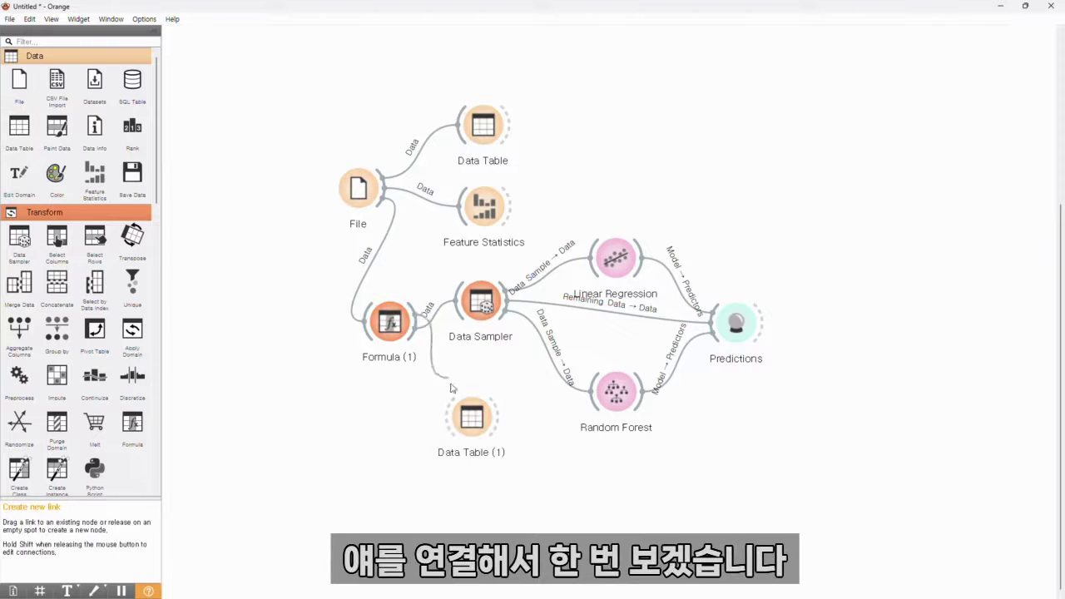
pyautogui.moveTo(409, 323); pyautogui.dragTo(484, 423)
pyautogui.doubleClick(482, 421)
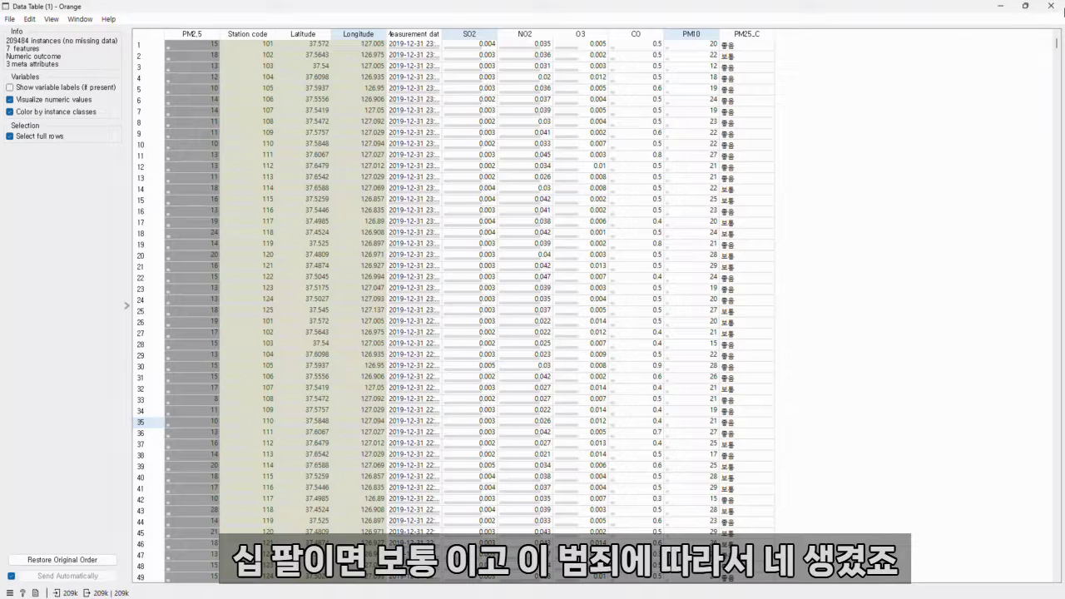
pyautogui.click(1052, 6)
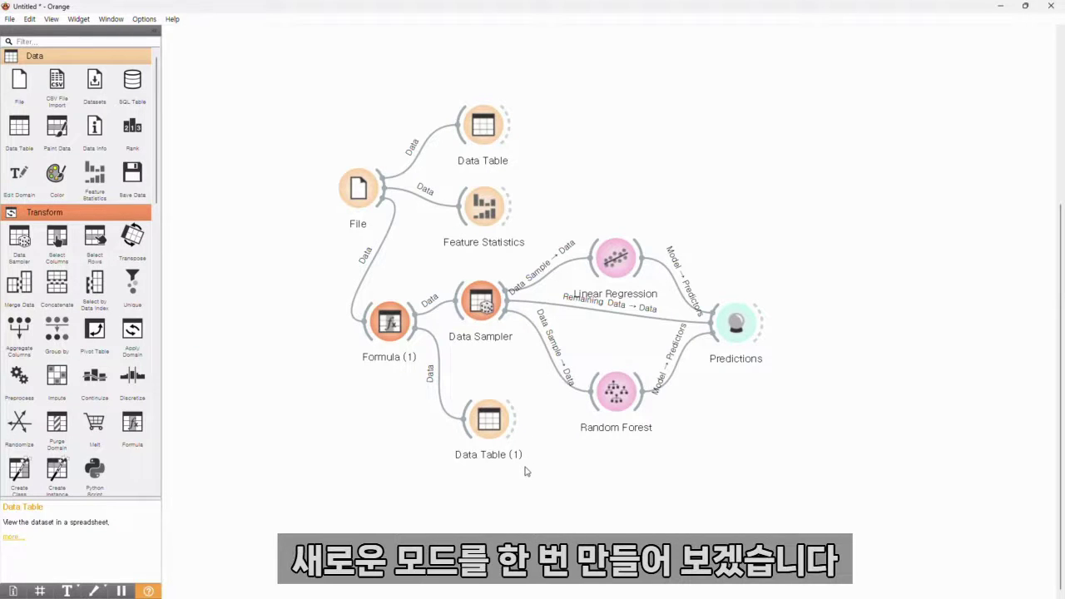
# Insert a Select Columns widget into the link between Formula and Data Sampler.
pyautogui.rightClick(436, 309)
pyautogui.click(466, 334)
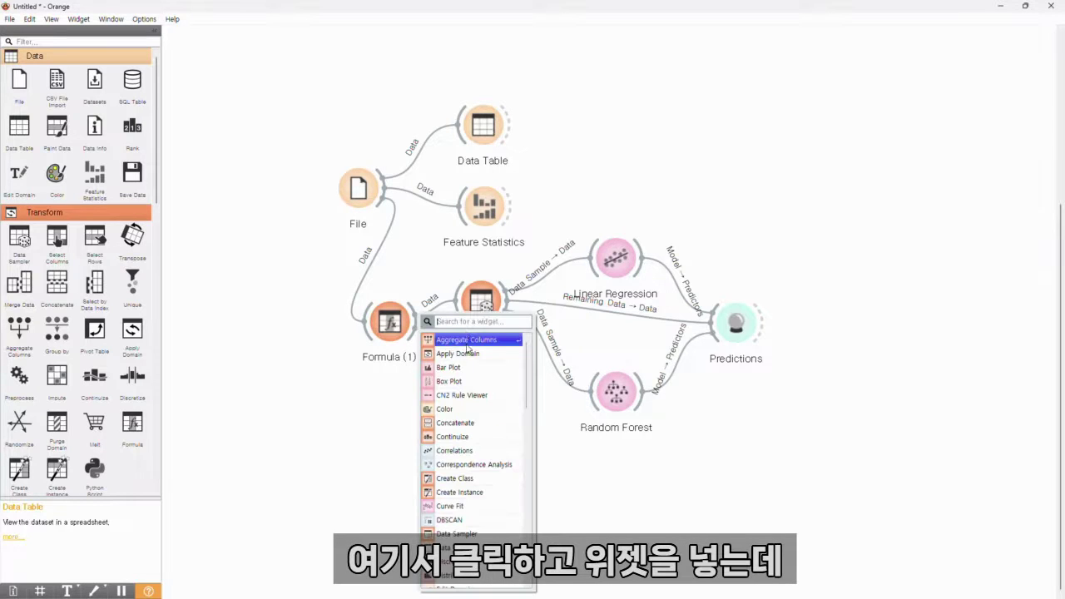
pyautogui.write('sel')
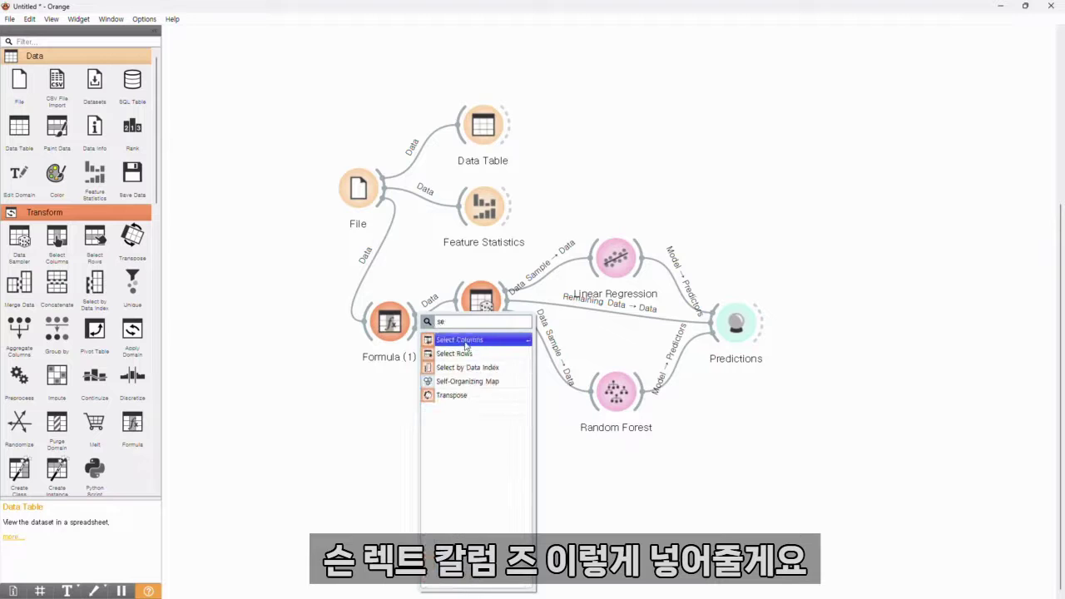
pyautogui.press('Return')
# Spread out Data Sampler, both model widgets and Predictions to make room for Select Columns between Formula and Data Sampler.
pyautogui.moveTo(481, 300); pyautogui.dragTo(536, 293)
pyautogui.moveTo(623, 265); pyautogui.dragTo(704, 213)
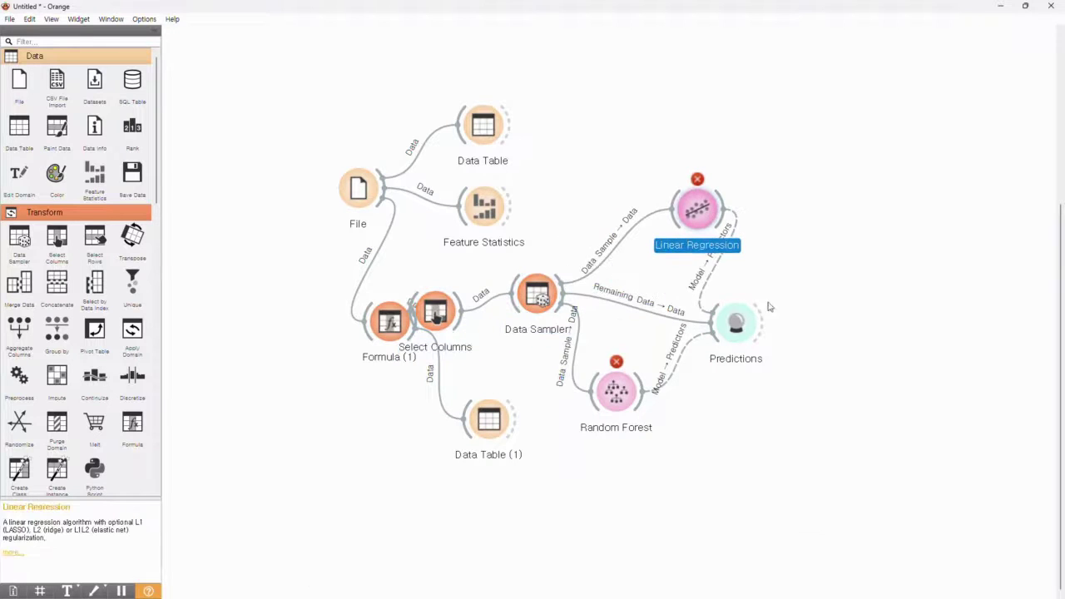
pyautogui.moveTo(736, 326); pyautogui.dragTo(819, 268)
pyautogui.rightClick(702, 326)
pyautogui.moveTo(618, 398); pyautogui.dragTo(698, 375)
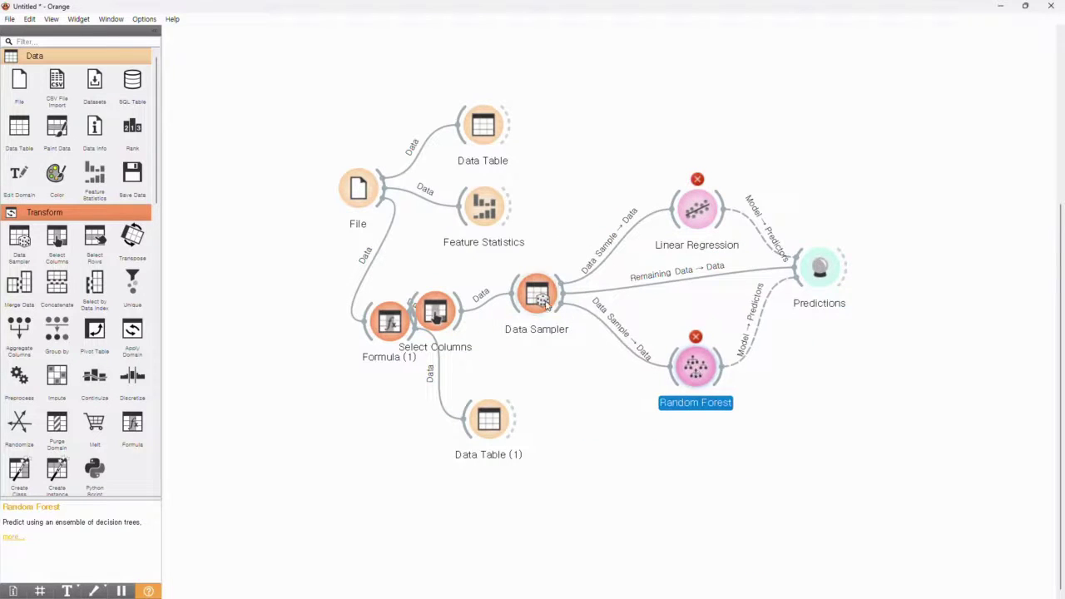
pyautogui.moveTo(436, 312); pyautogui.dragTo(469, 302)
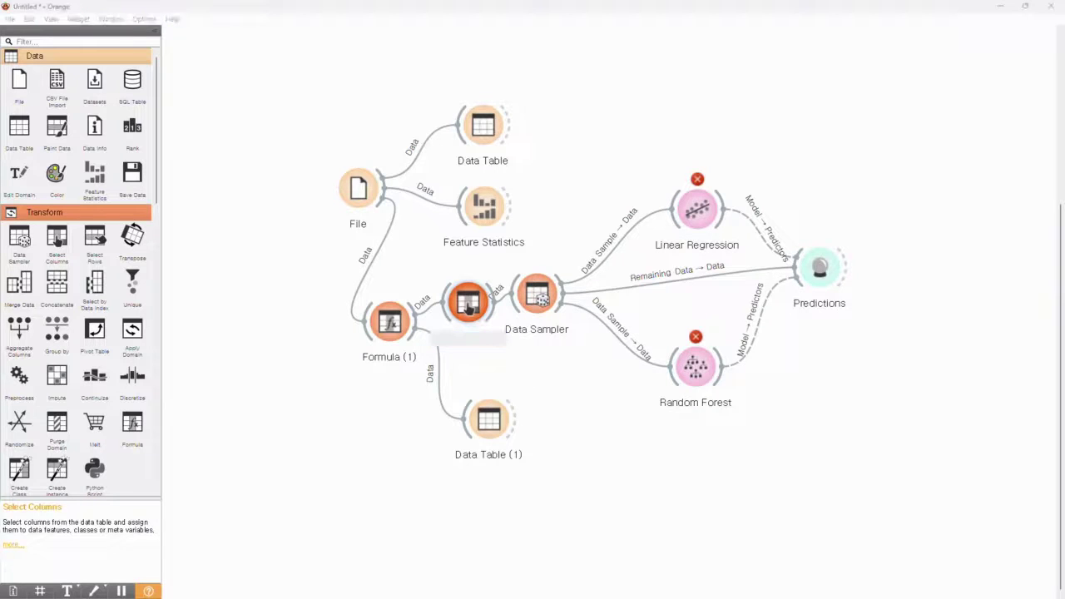
# In Select Columns, make PM25_C the target and move Measurement date from the features to the metas.
pyautogui.doubleClick(469, 308)
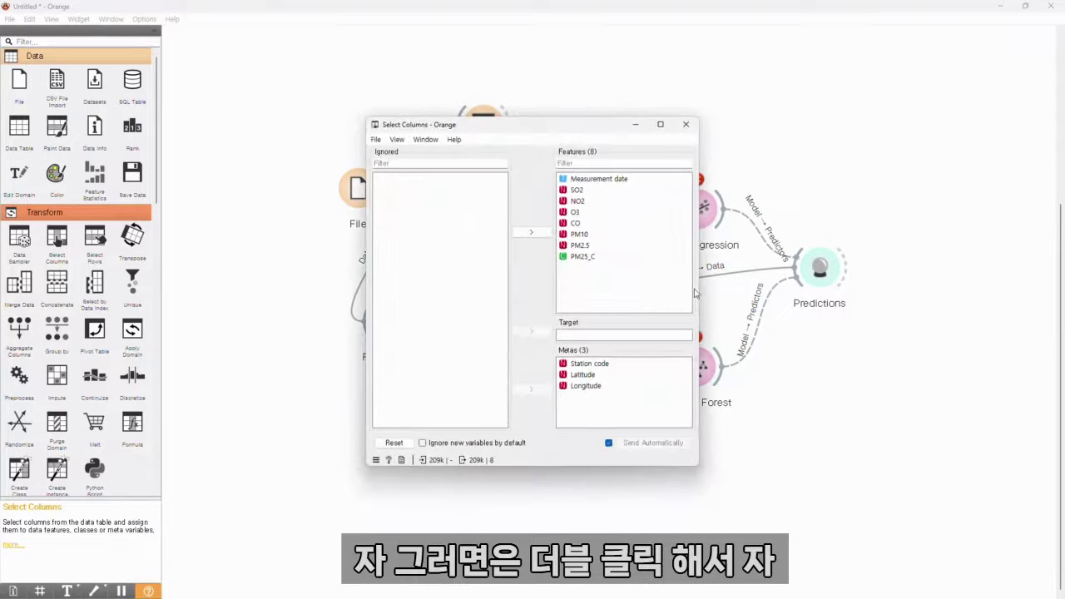
pyautogui.doubleClick(579, 258)
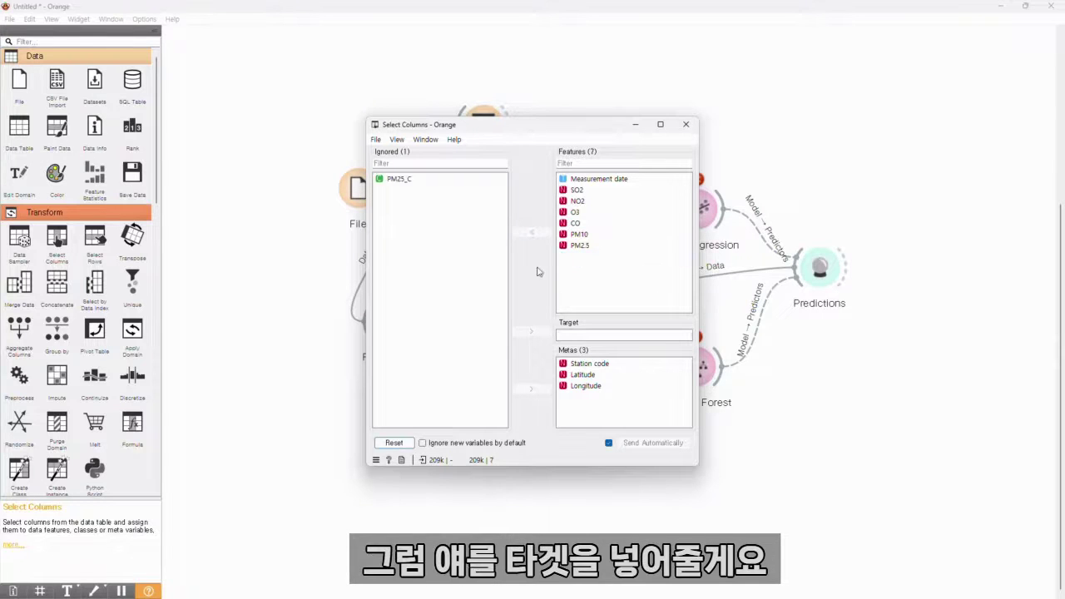
pyautogui.click(524, 335)
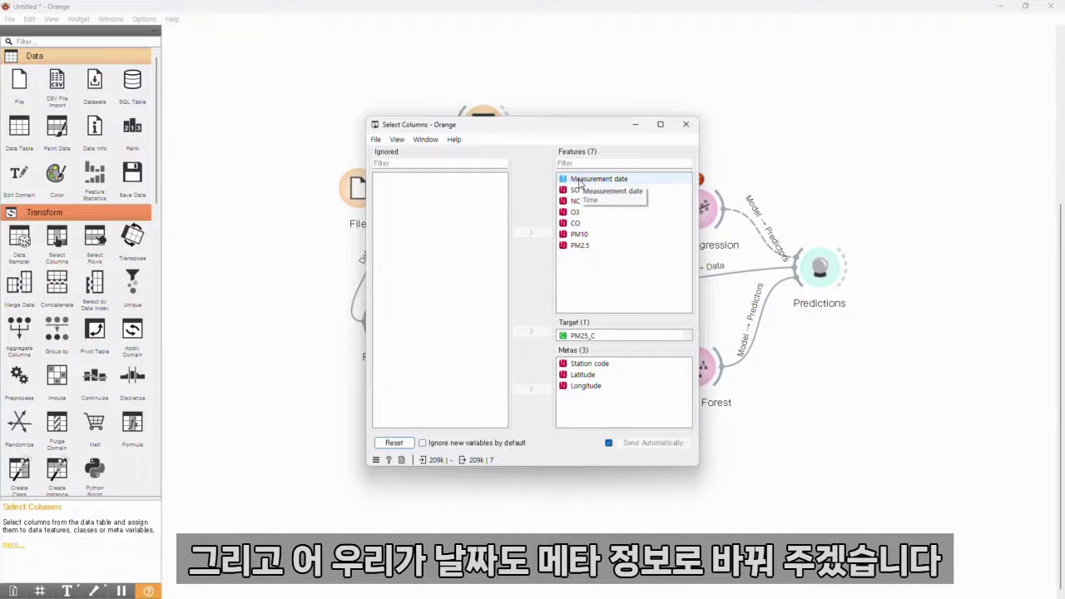
pyautogui.click(580, 180)
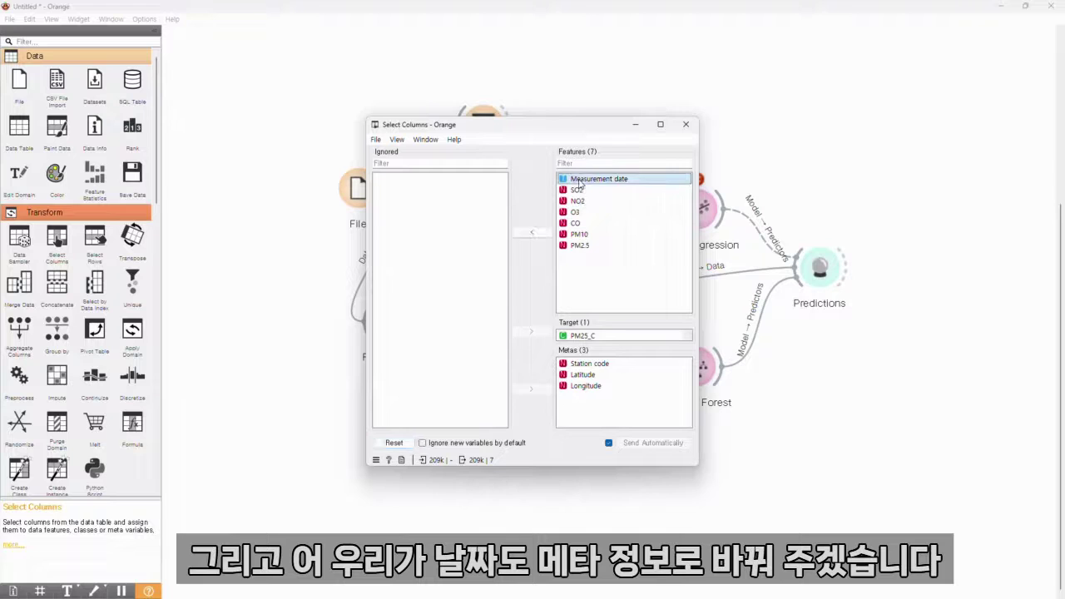
pyautogui.click(531, 232)
pyautogui.click(531, 389)
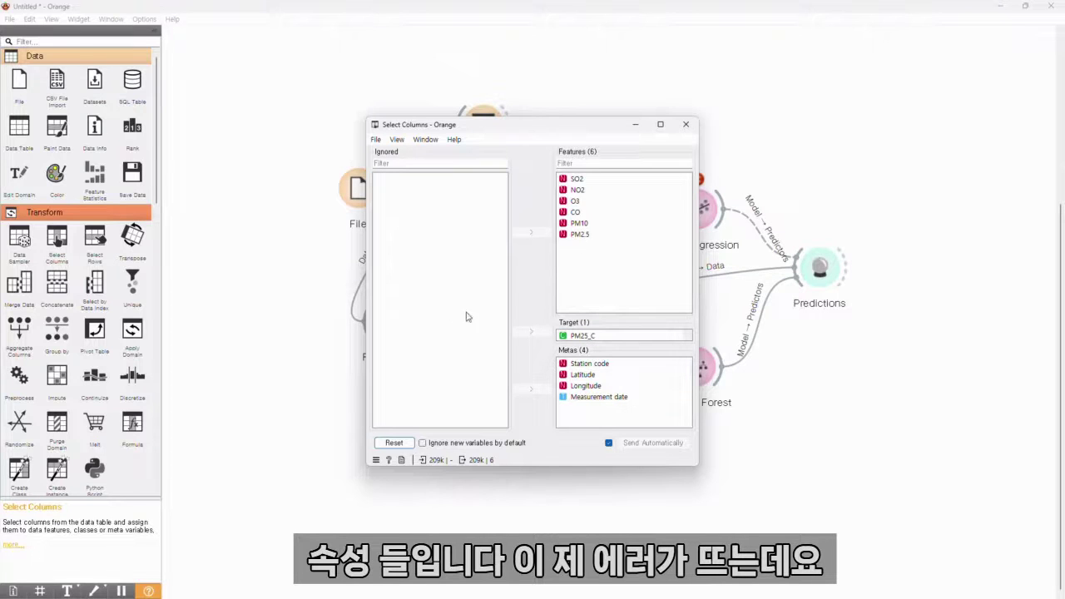
pyautogui.click(686, 126)
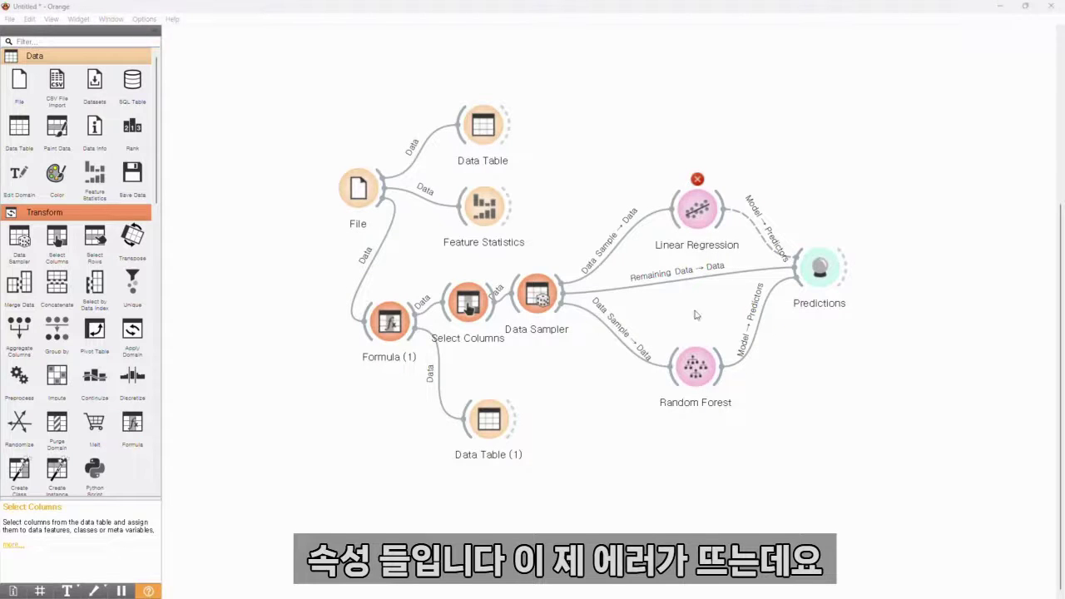
# Check the error reported in the Linear Regression widget, and delete that widget from the workflow.
pyautogui.click(703, 219)
pyautogui.doubleClick(700, 218)
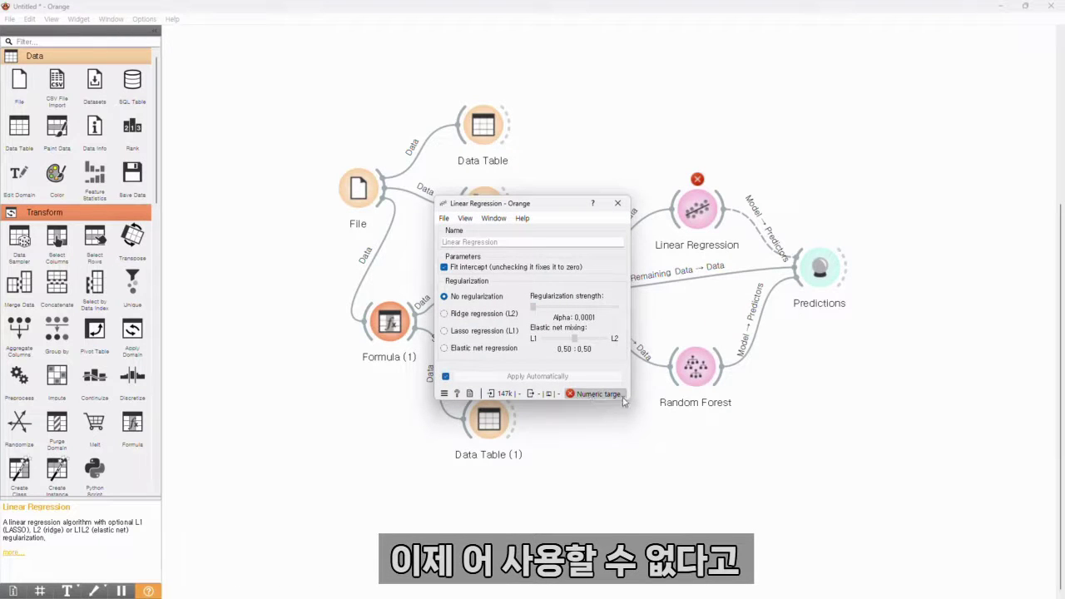
pyautogui.click(617, 203)
pyautogui.press('Delete')
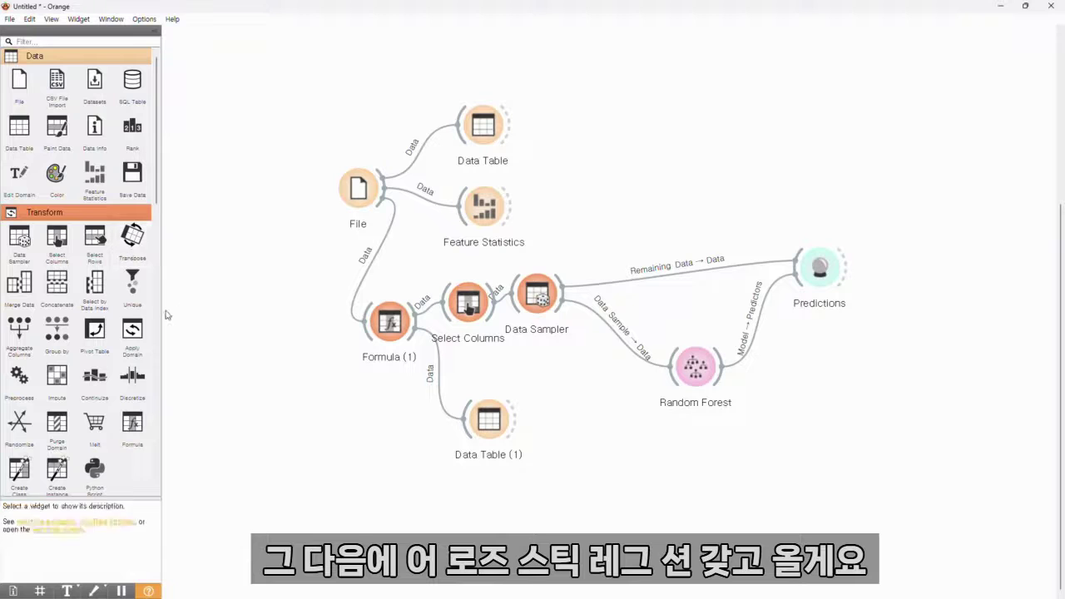
# Add a Logistic Regression widget and a kNN widget above the link between Data Sampler and Predictions.
pyautogui.scroll(-4, 33, 300)
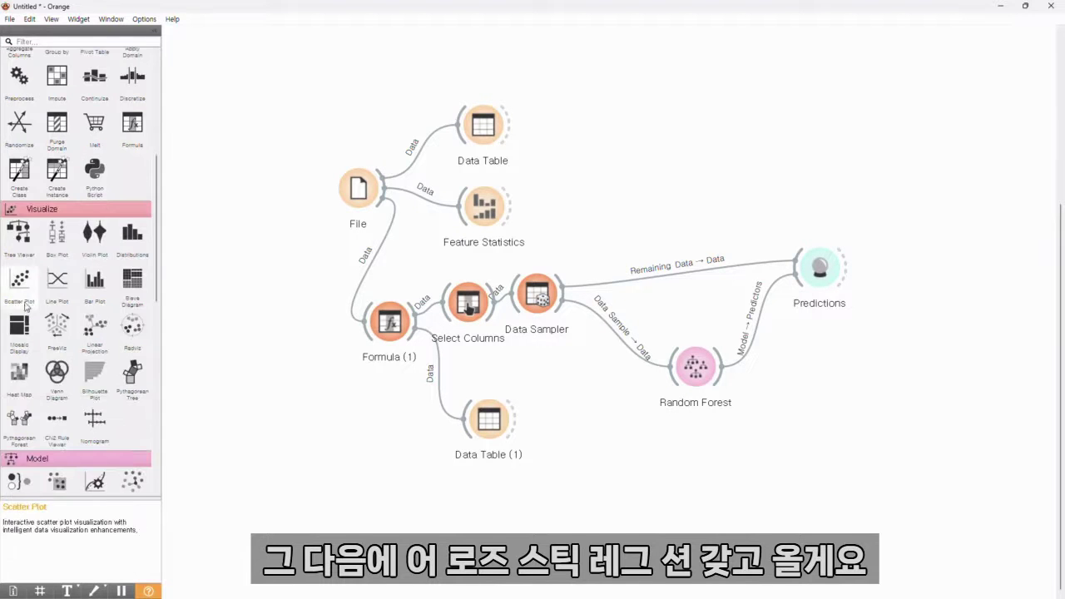
pyautogui.scroll(-5, 25, 306)
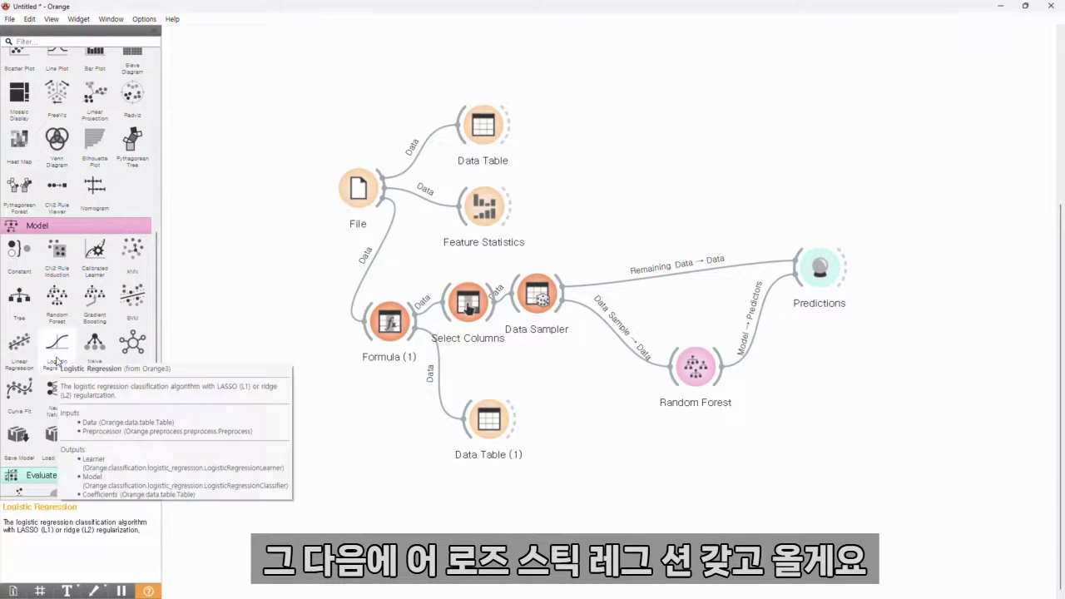
pyautogui.click(57, 362)
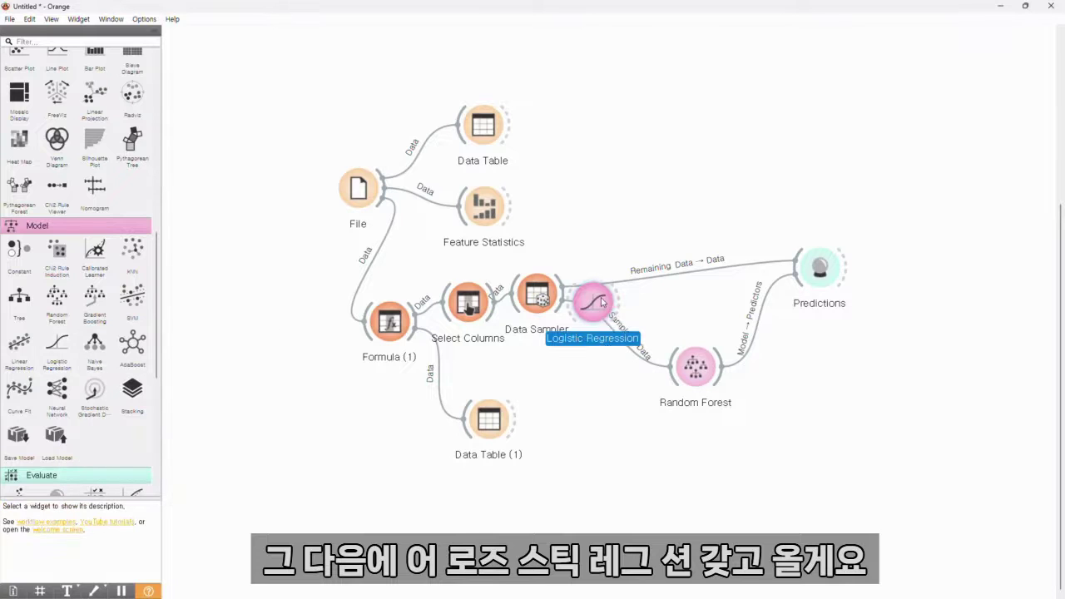
pyautogui.click(133, 248)
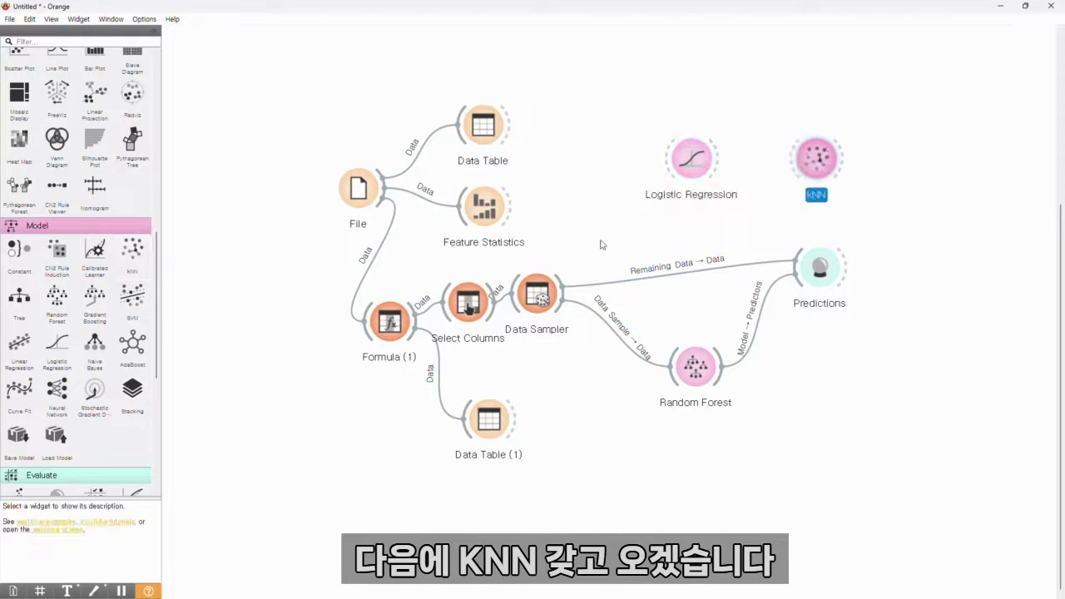
# Connect Data Sampler to Logistic Regression and kNN, and link both models to Predictions.
pyautogui.moveTo(565, 289); pyautogui.dragTo(662, 169)
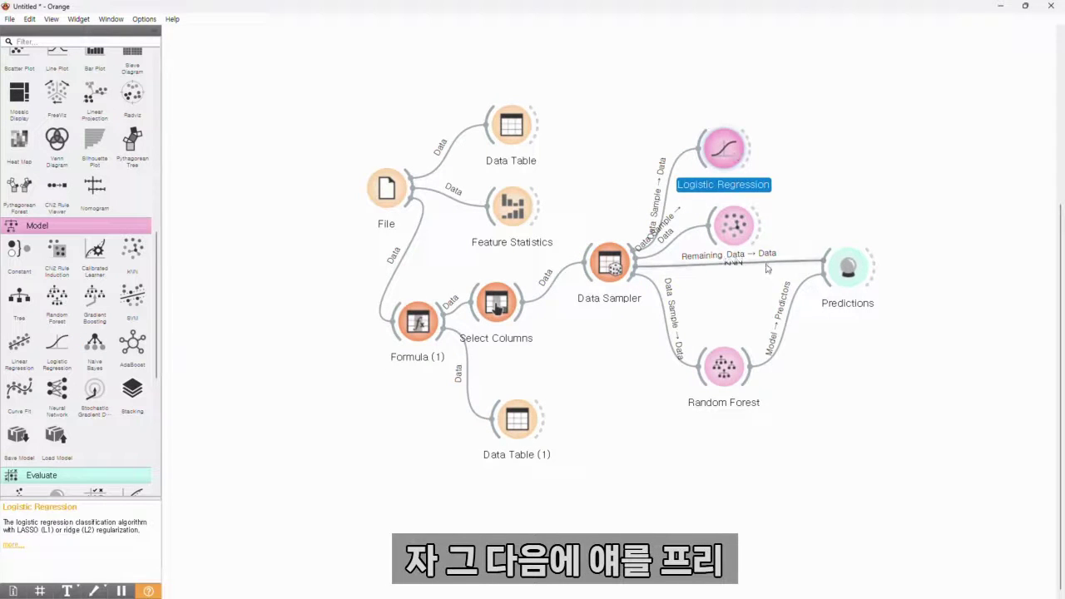
pyautogui.moveTo(753, 149); pyautogui.dragTo(826, 267)
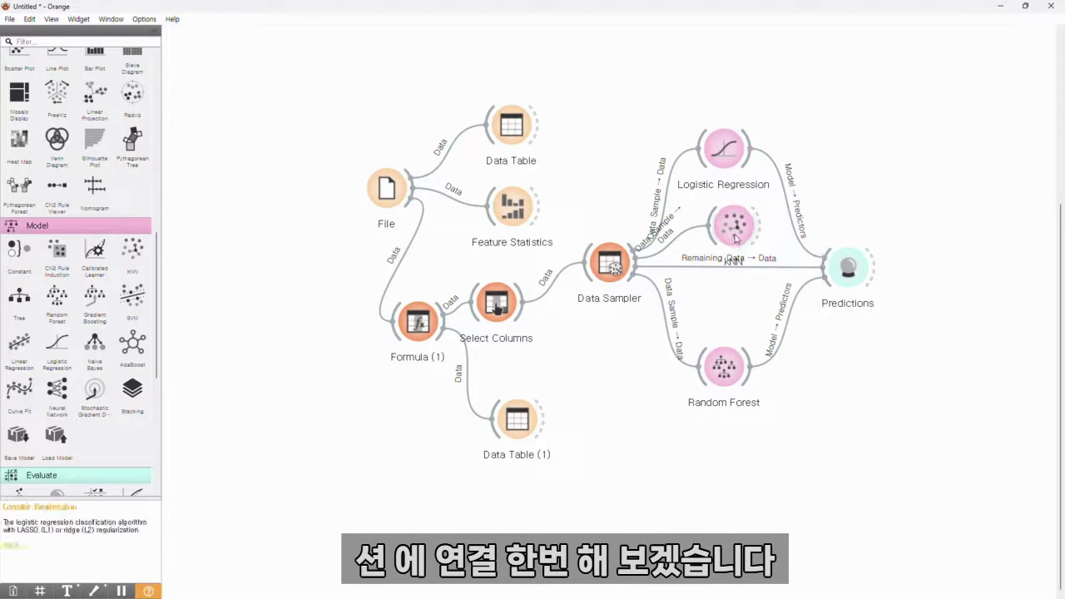
pyautogui.moveTo(759, 226); pyautogui.dragTo(821, 274)
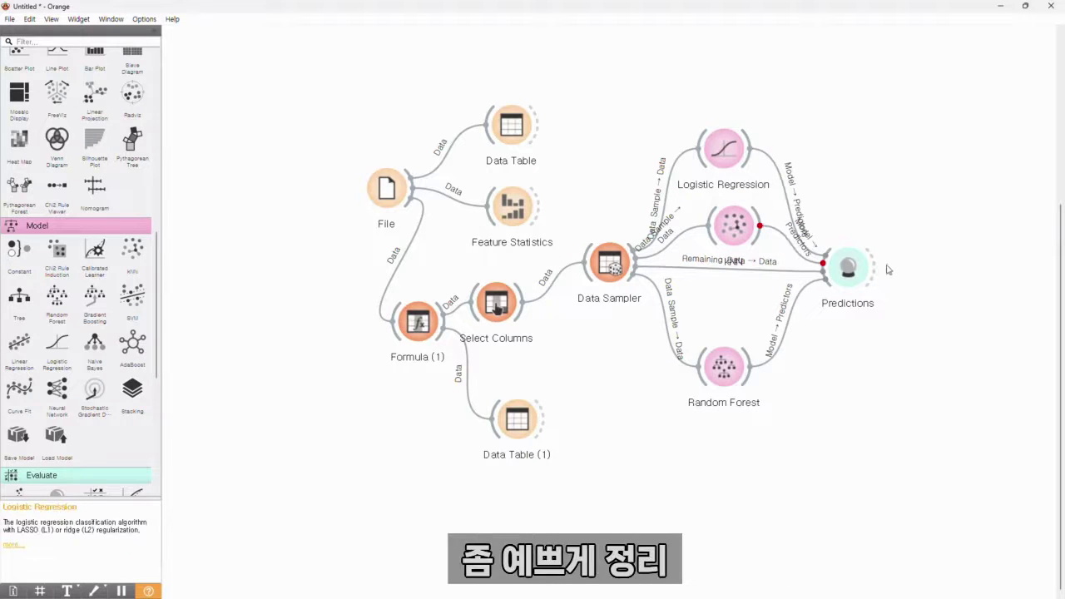
# Rearrange File, its Data Table, Feature Statistics, Formula, Select Columns and Data Sampler into a more evenly spaced layout.
pyautogui.moveTo(380, 193); pyautogui.dragTo(271, 165)
pyautogui.moveTo(511, 126); pyautogui.dragTo(408, 103)
pyautogui.moveTo(511, 208); pyautogui.dragTo(417, 195)
pyautogui.click(420, 323)
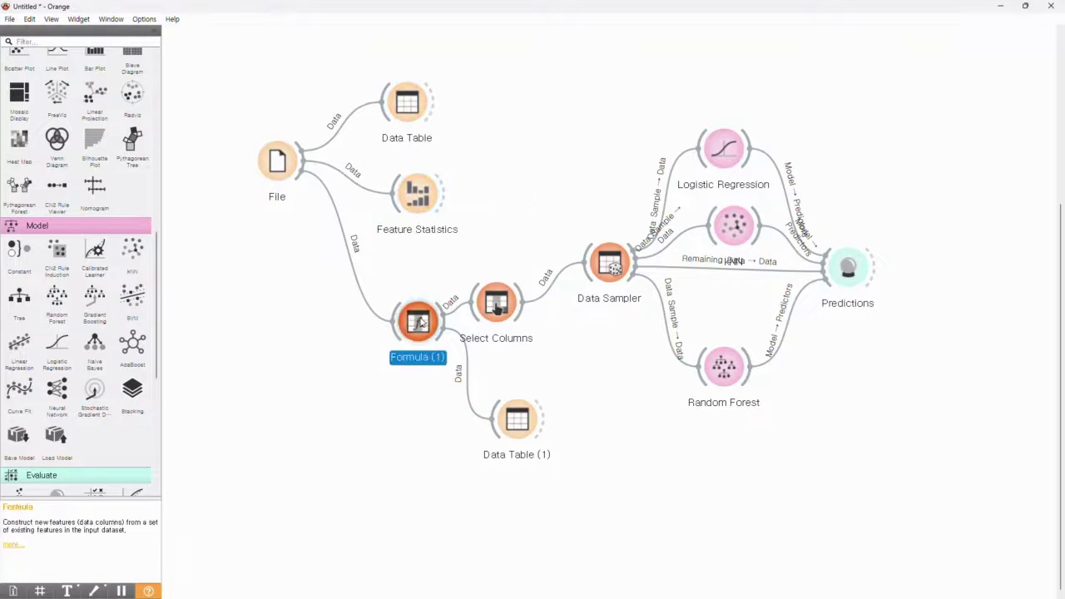
pyautogui.moveTo(420, 323); pyautogui.dragTo(418, 291)
pyautogui.moveTo(496, 306); pyautogui.dragTo(514, 273)
pyautogui.moveTo(609, 265); pyautogui.dragTo(604, 238)
# Align Logistic Regression, kNN and Random Forest in a column, center Predictions beside kNN, and raise the Data Table fed by Formula.
pyautogui.moveTo(721, 151); pyautogui.dragTo(720, 130)
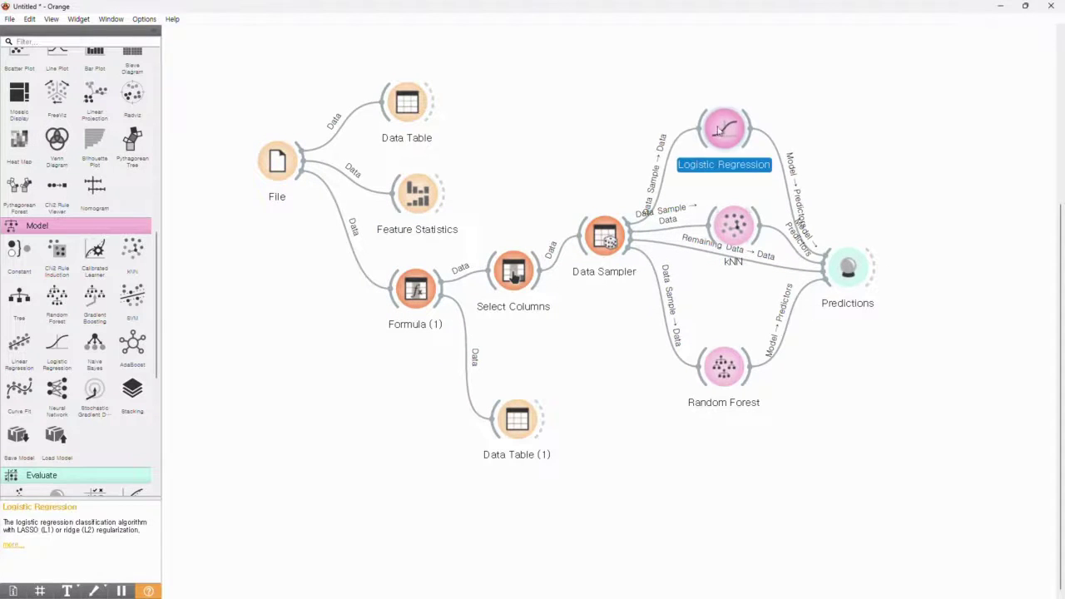
pyautogui.moveTo(733, 225); pyautogui.dragTo(720, 231)
pyautogui.moveTo(724, 366); pyautogui.dragTo(723, 326)
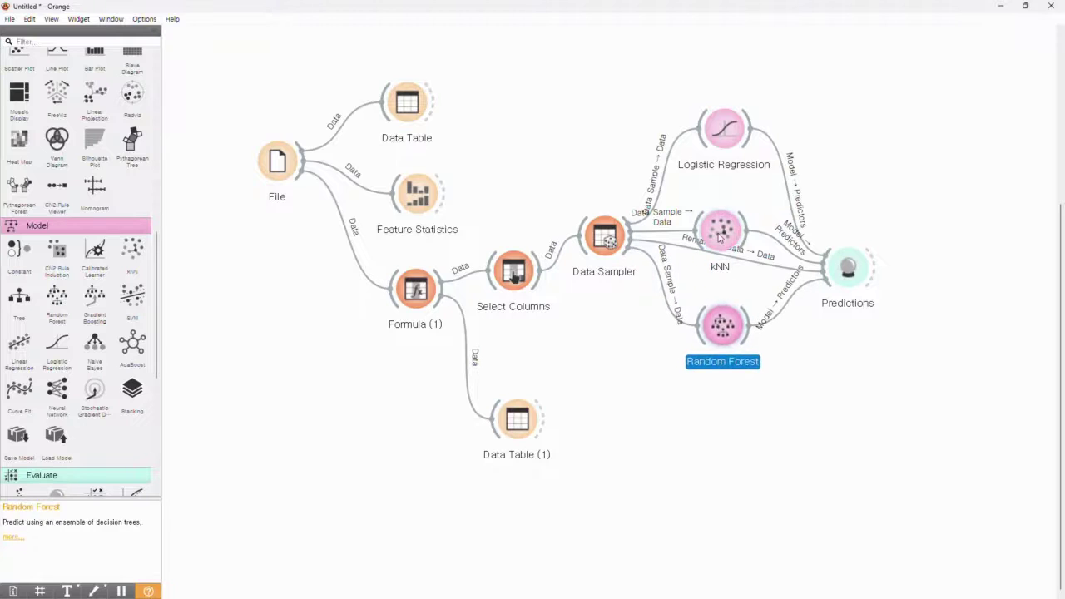
pyautogui.moveTo(721, 237); pyautogui.dragTo(724, 234)
pyautogui.moveTo(849, 268); pyautogui.dragTo(850, 229)
pyautogui.moveTo(517, 423); pyautogui.dragTo(514, 385)
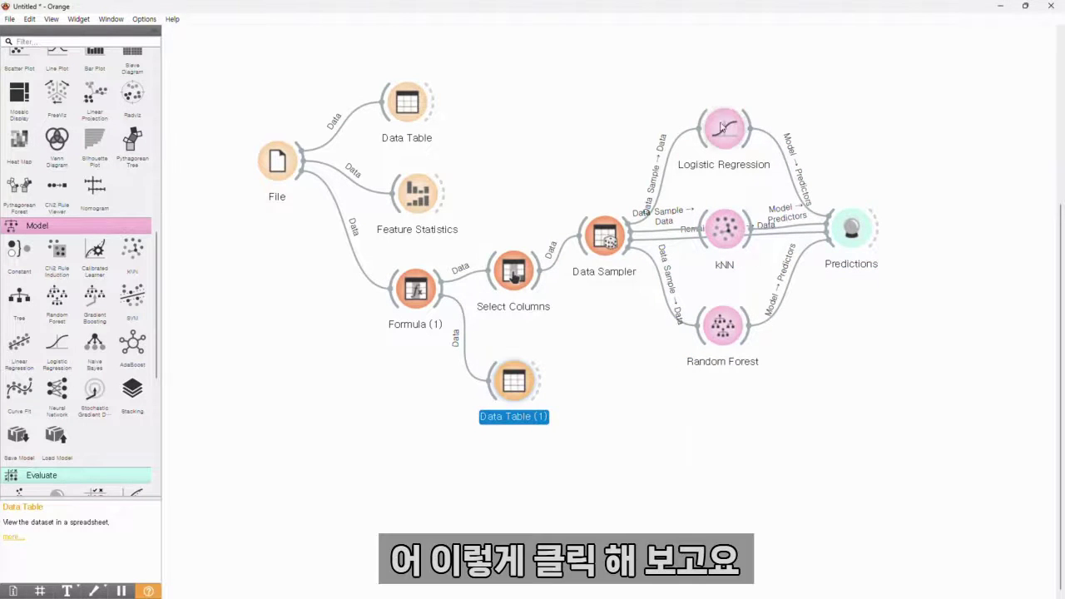
# Review the settings of Logistic Regression, kNN and Random Forest, and compare the three models' results in Predictions.
pyautogui.doubleClick(723, 129)
pyautogui.click(582, 226)
pyautogui.doubleClick(724, 229)
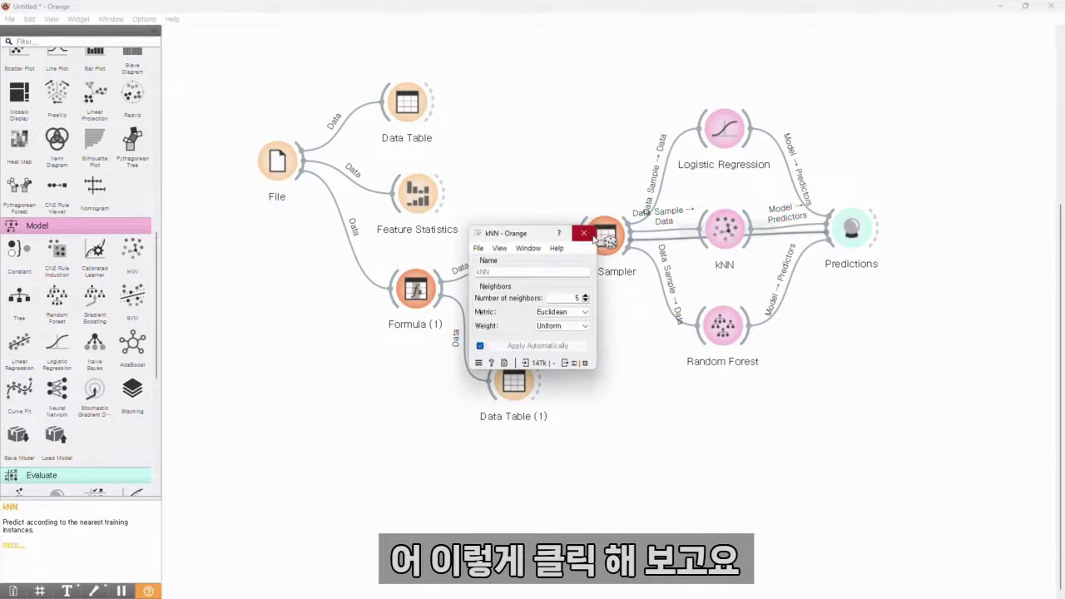
pyautogui.click(580, 227)
pyautogui.click(725, 331)
pyautogui.doubleClick(726, 331)
pyautogui.click(646, 203)
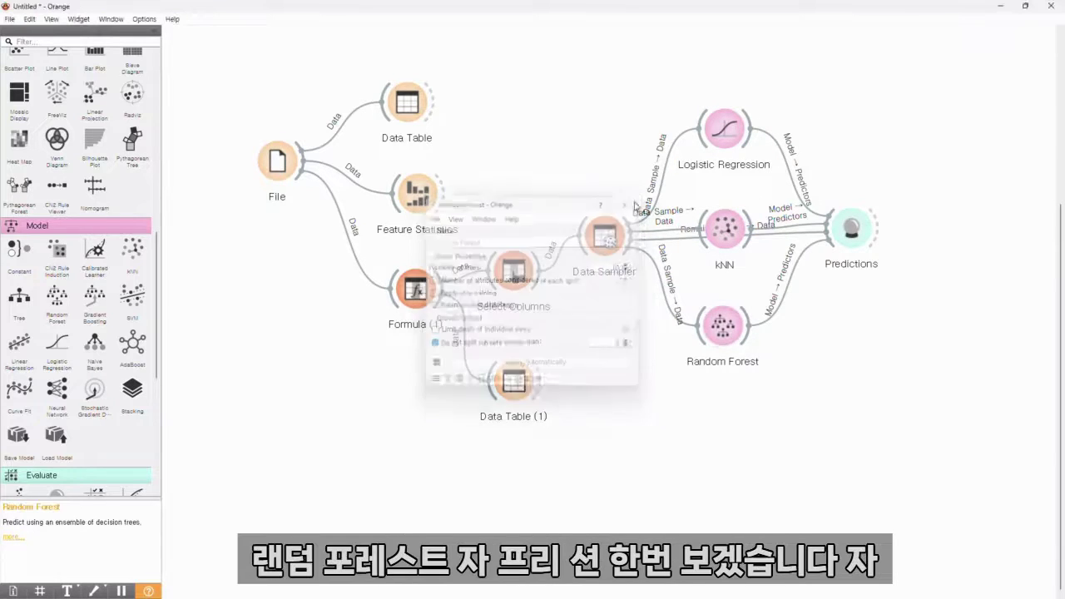
pyautogui.doubleClick(842, 238)
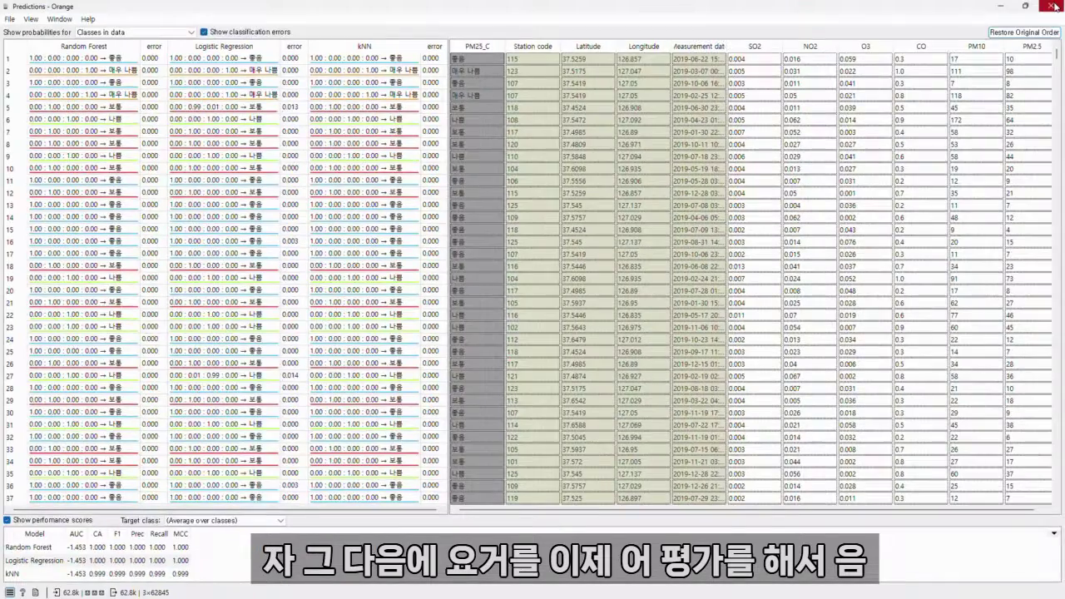
pyautogui.click(1051, 7)
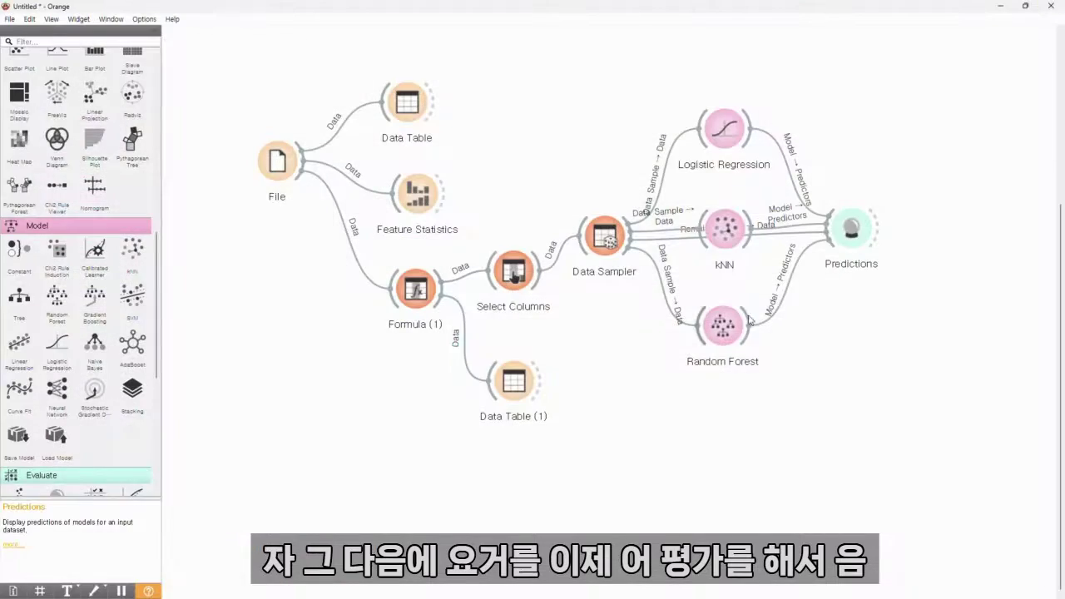
# Add a Confusion Matrix widget beside Predictions, fed by its evaluation results.
pyautogui.scroll(-4, 96, 333)
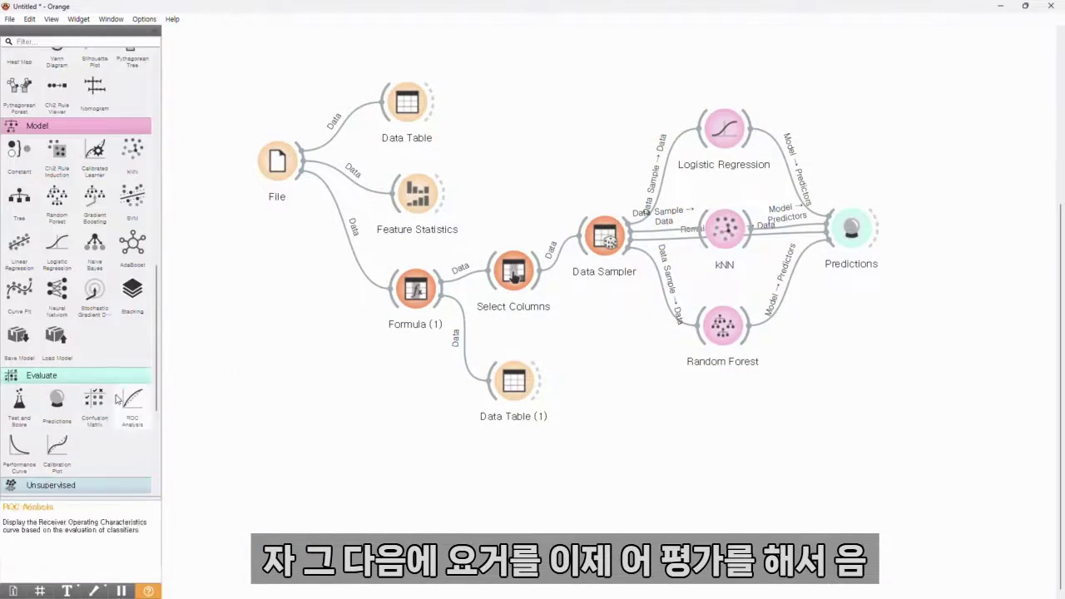
pyautogui.click(95, 336)
pyautogui.moveTo(850, 241); pyautogui.dragTo(939, 236)
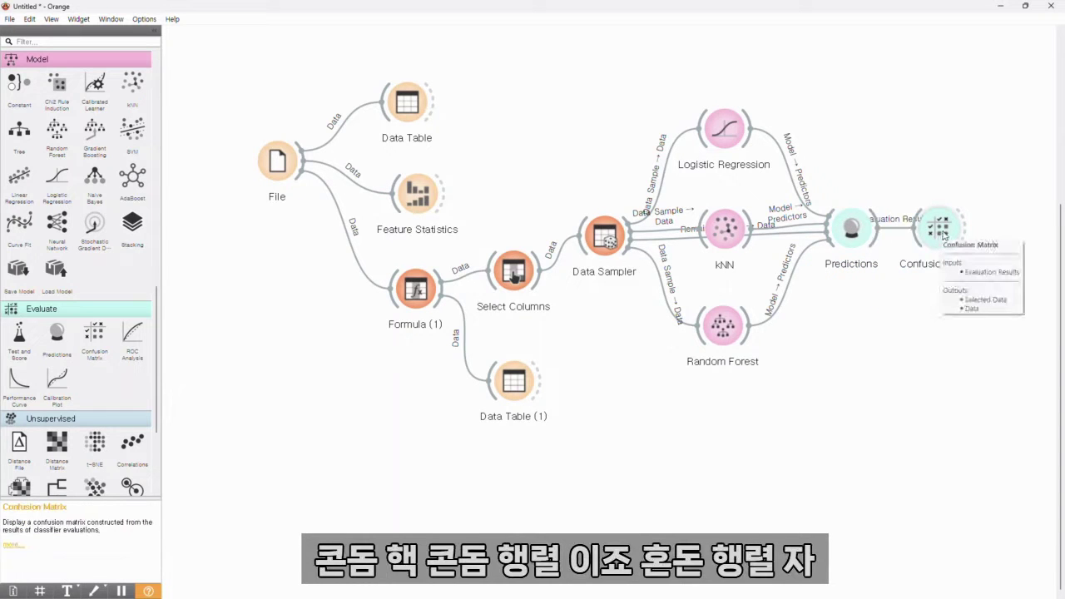
# Compare the confusion matrices of Random Forest, Logistic Regression and kNN, switching repeatedly between the three learners.
pyautogui.doubleClick(940, 229)
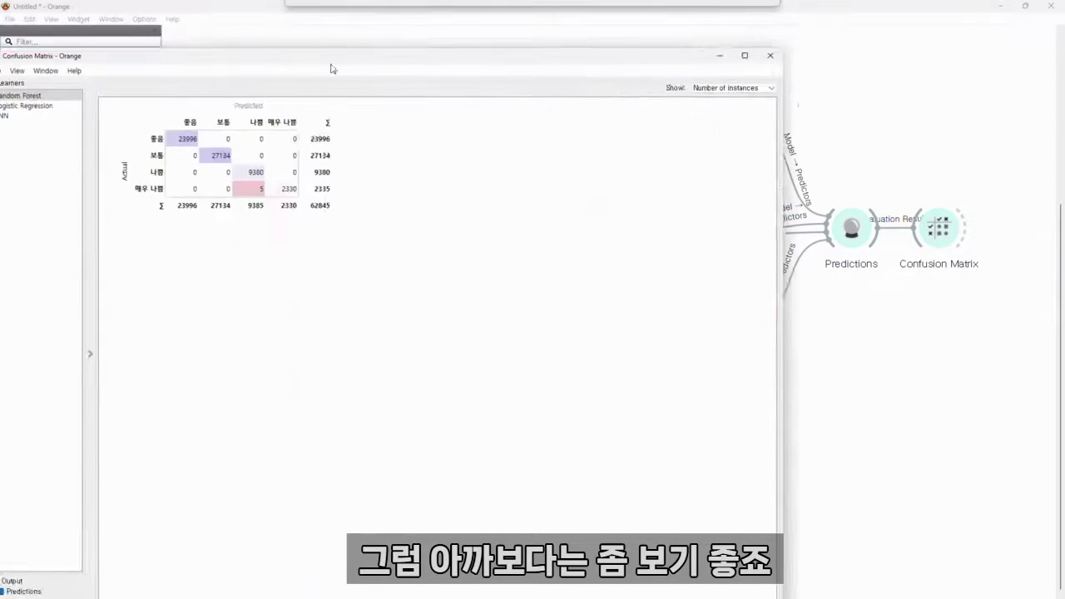
pyautogui.moveTo(331, 67); pyautogui.dragTo(521, 62)
pyautogui.click(232, 94)
pyautogui.click(210, 104)
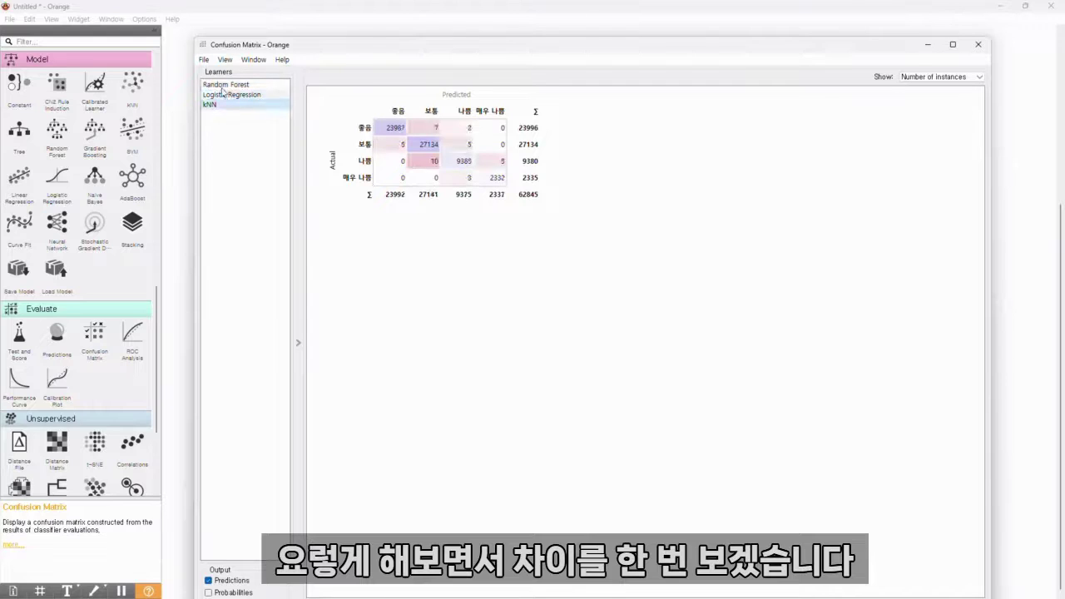
pyautogui.click(227, 85)
pyautogui.click(231, 94)
pyautogui.click(212, 104)
pyautogui.click(227, 95)
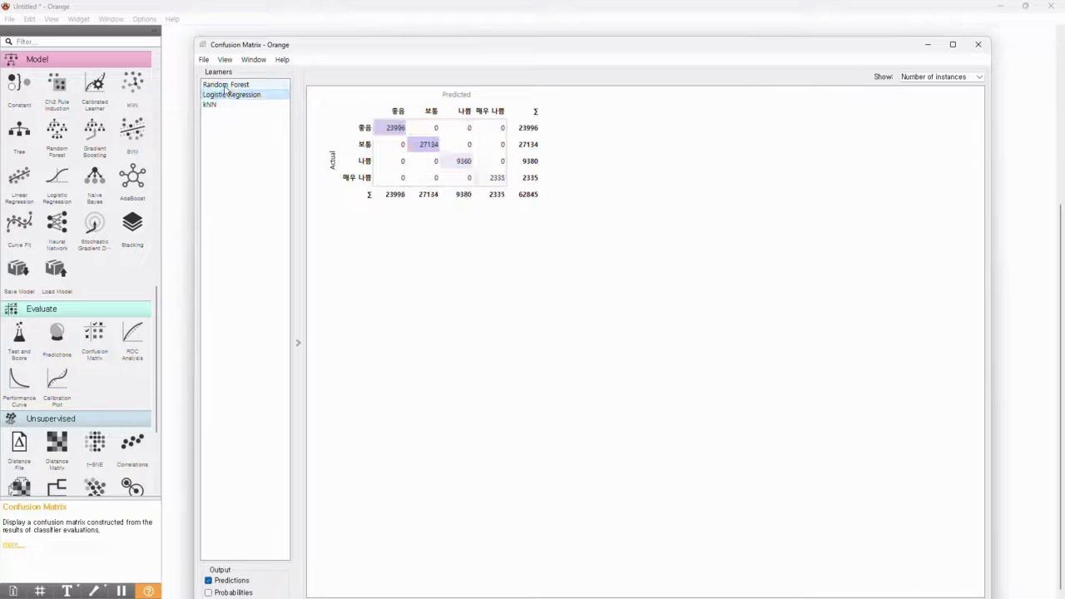
pyautogui.click(225, 85)
pyautogui.click(227, 94)
pyautogui.click(213, 104)
pyautogui.click(226, 97)
pyautogui.click(232, 86)
pyautogui.click(230, 95)
pyautogui.click(223, 103)
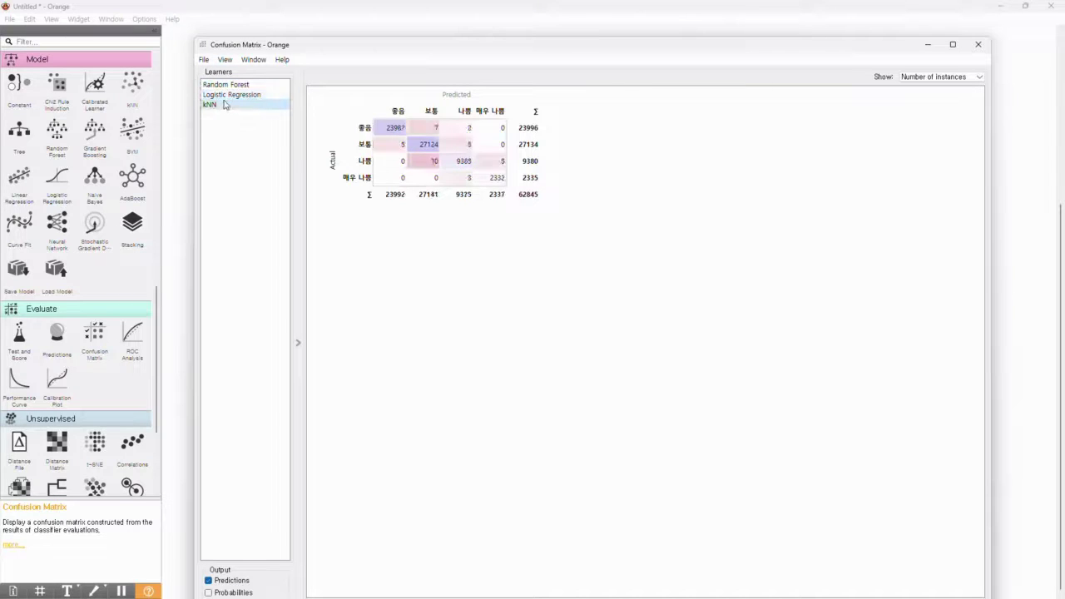
pyautogui.click(430, 130)
pyautogui.click(237, 94)
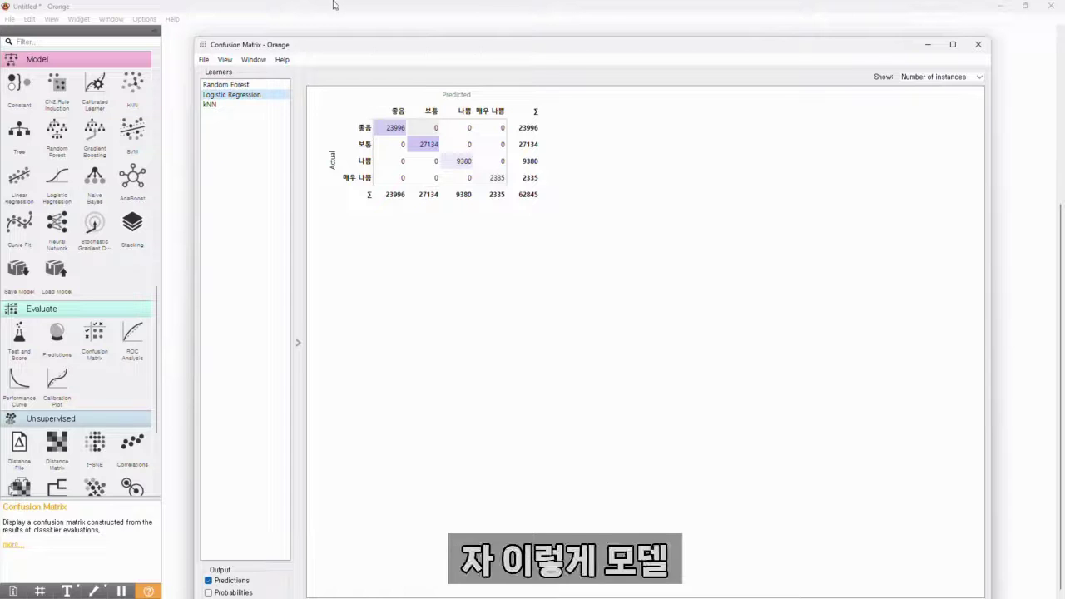
pyautogui.click(238, 104)
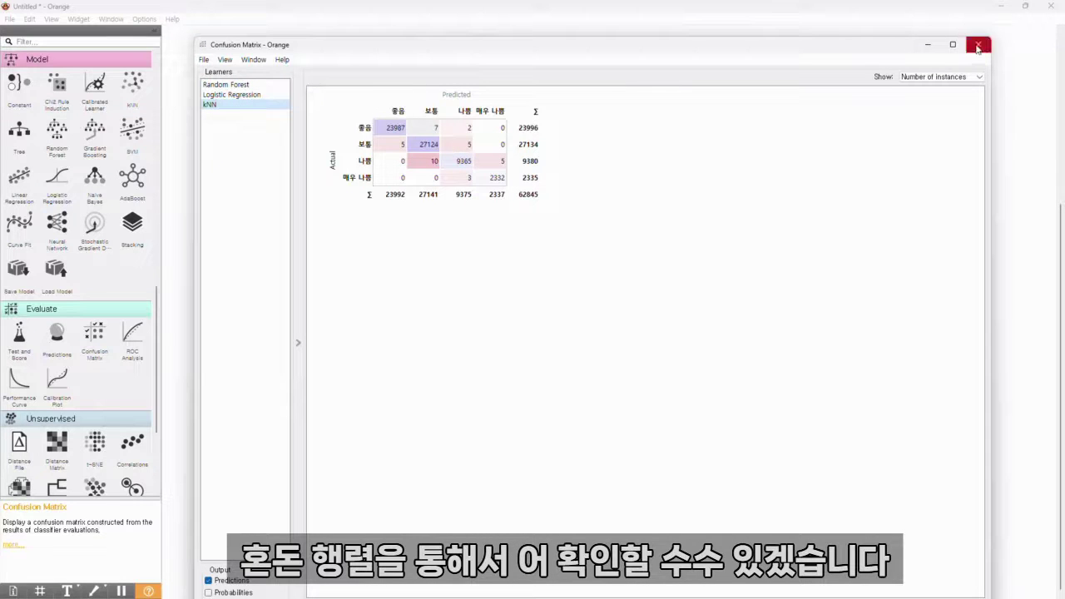
pyautogui.click(258, 96)
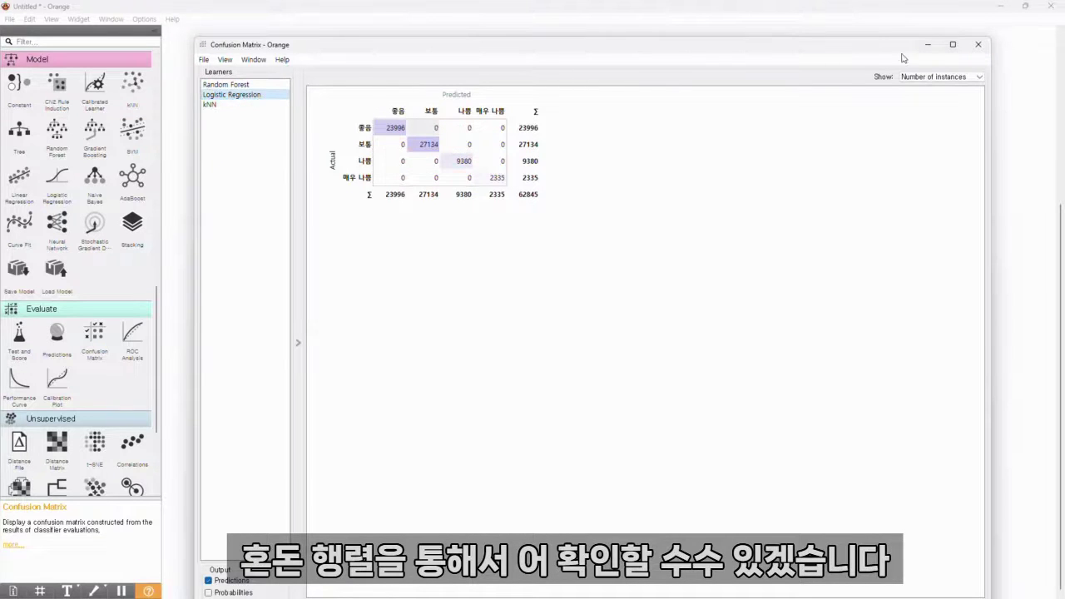
pyautogui.click(977, 44)
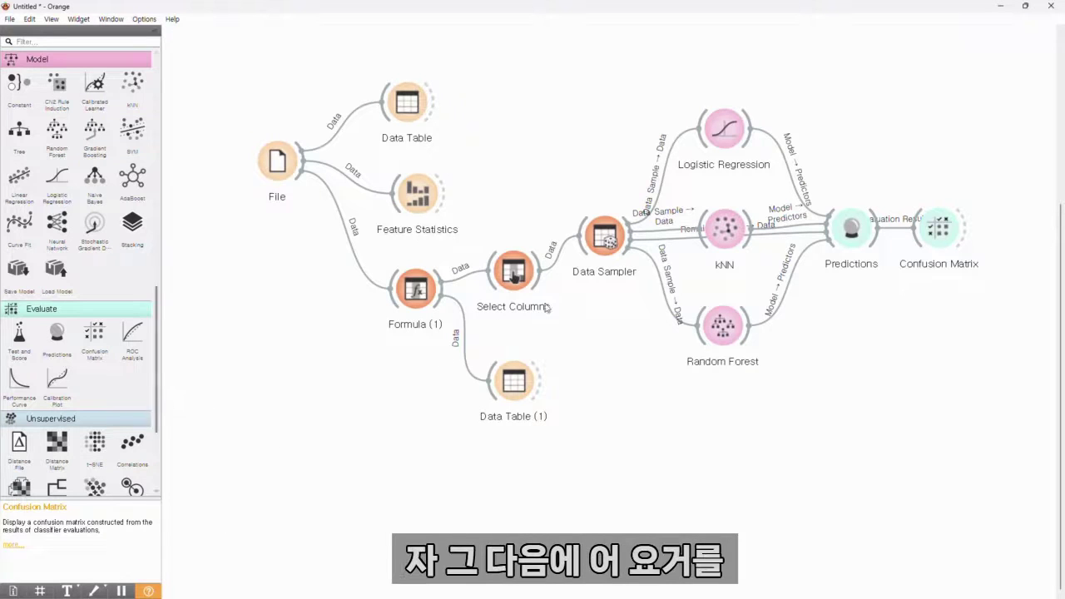
# Install the Geo add-on and postpone the restart.
pyautogui.click(148, 19)
pyautogui.click(158, 55)
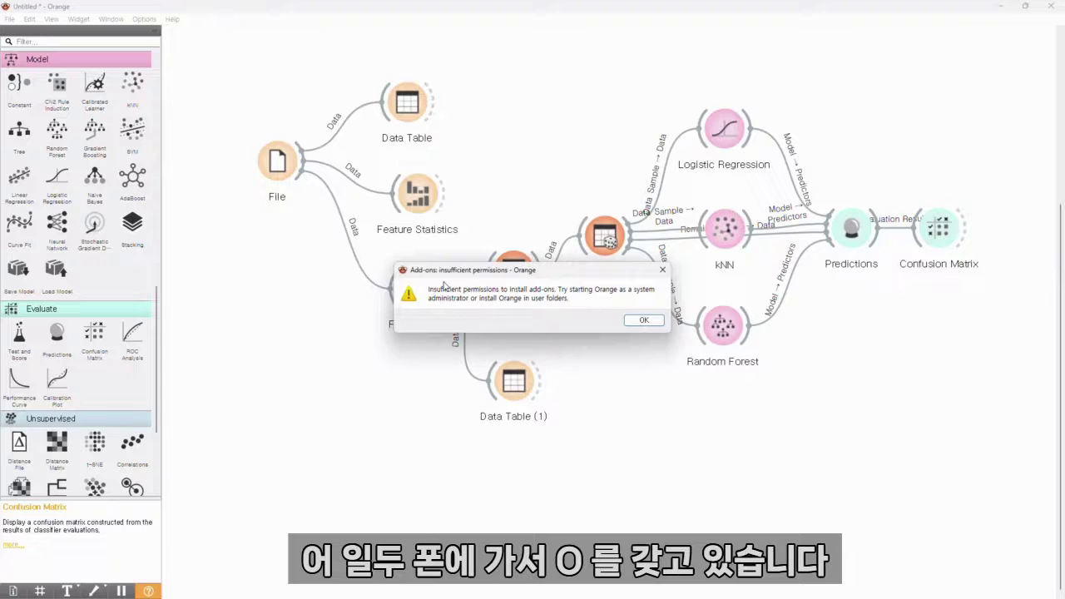
pyautogui.click(642, 321)
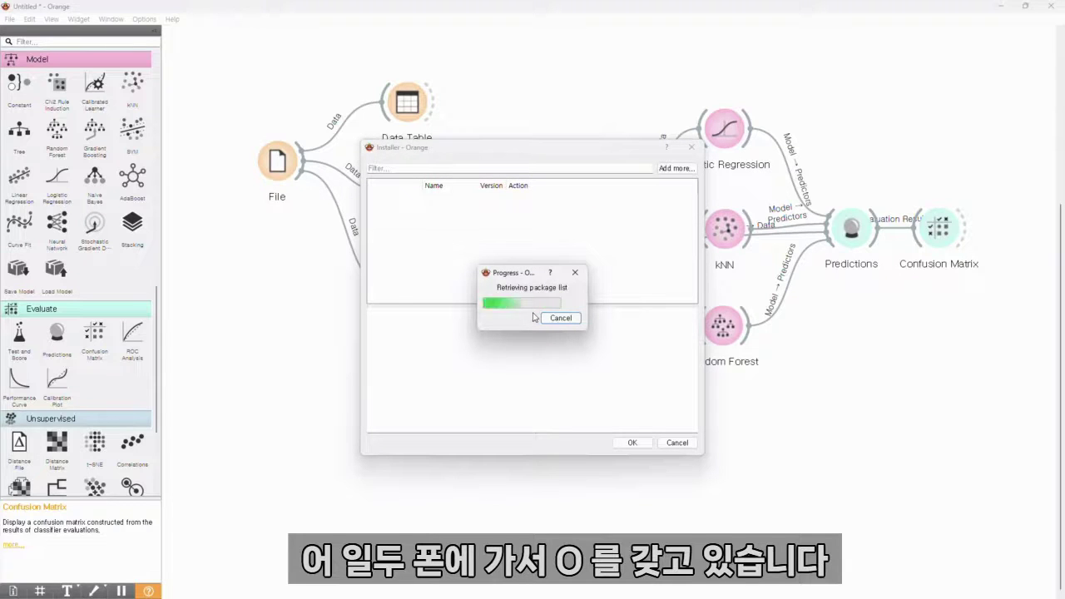
pyautogui.click(372, 257)
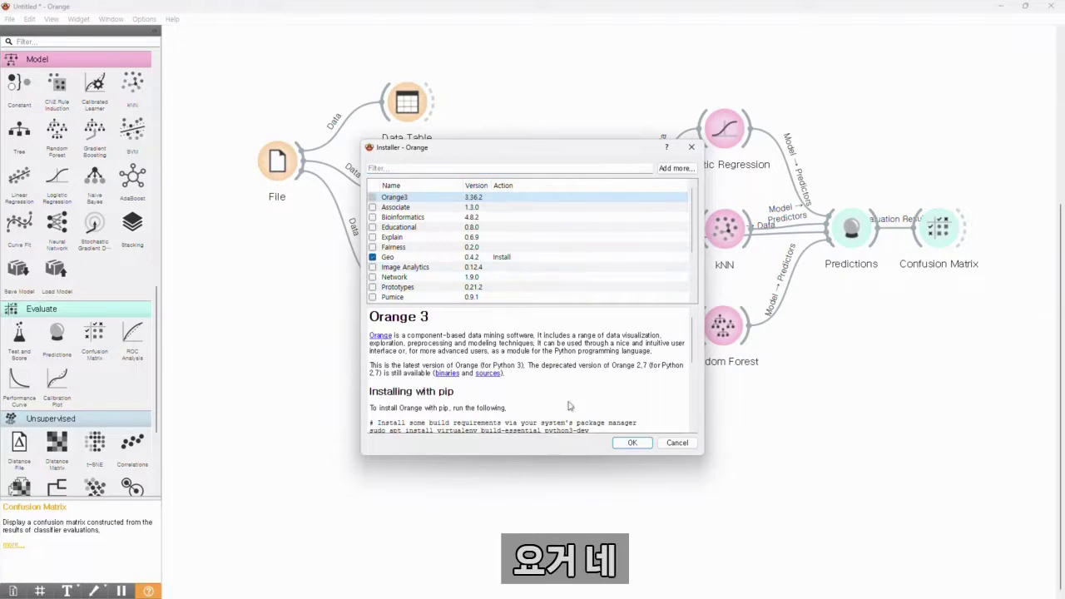
pyautogui.click(629, 445)
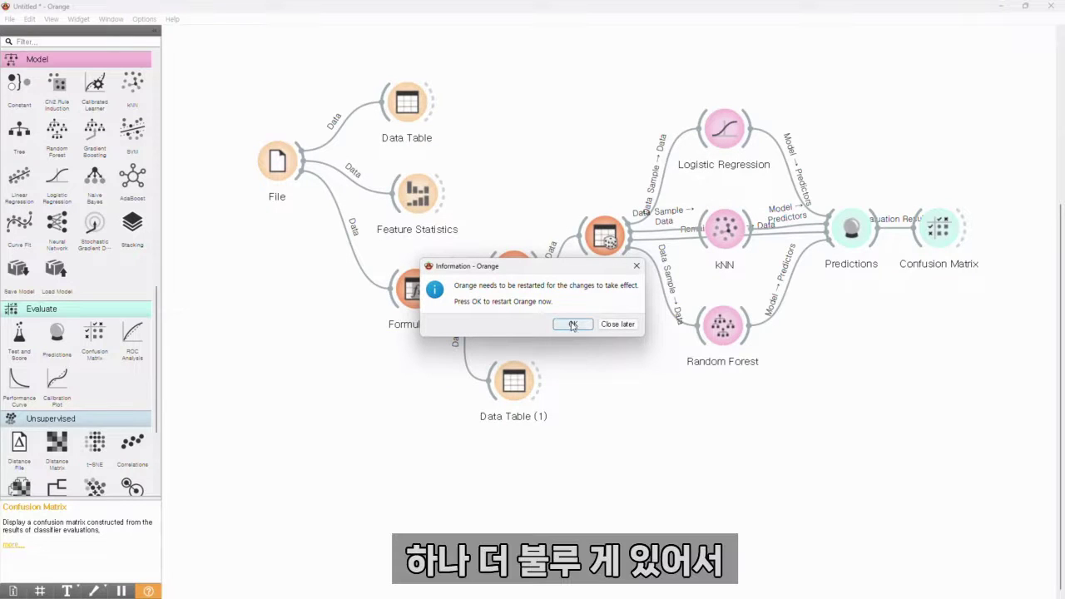
pyautogui.click(616, 324)
# Select the Timeseries and Geo add-ons in the add-on installer and install them.
pyautogui.click(133, 23)
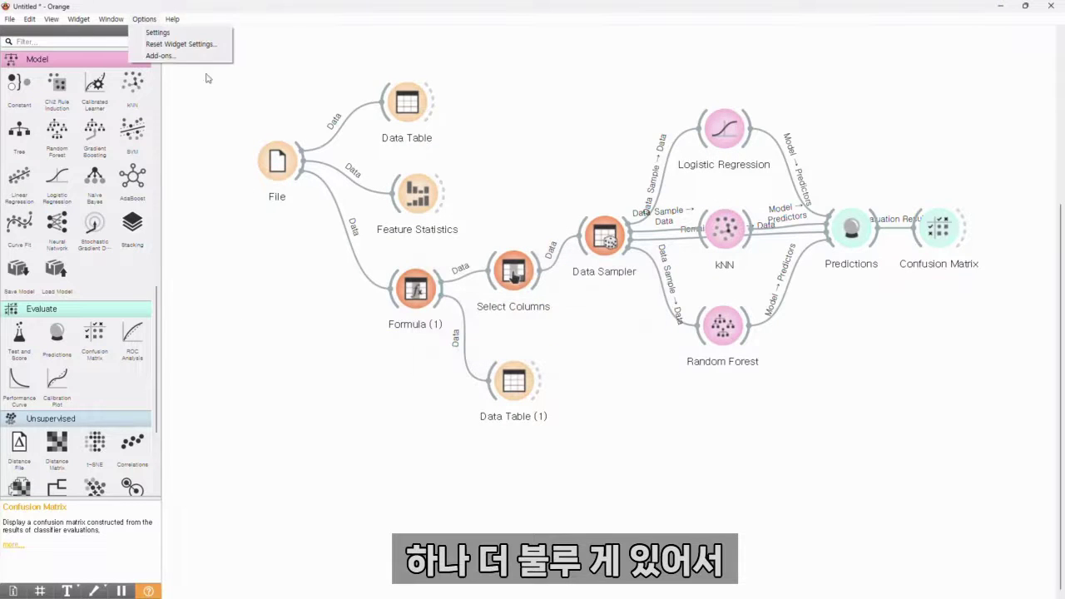
pyautogui.click(192, 56)
pyautogui.click(633, 316)
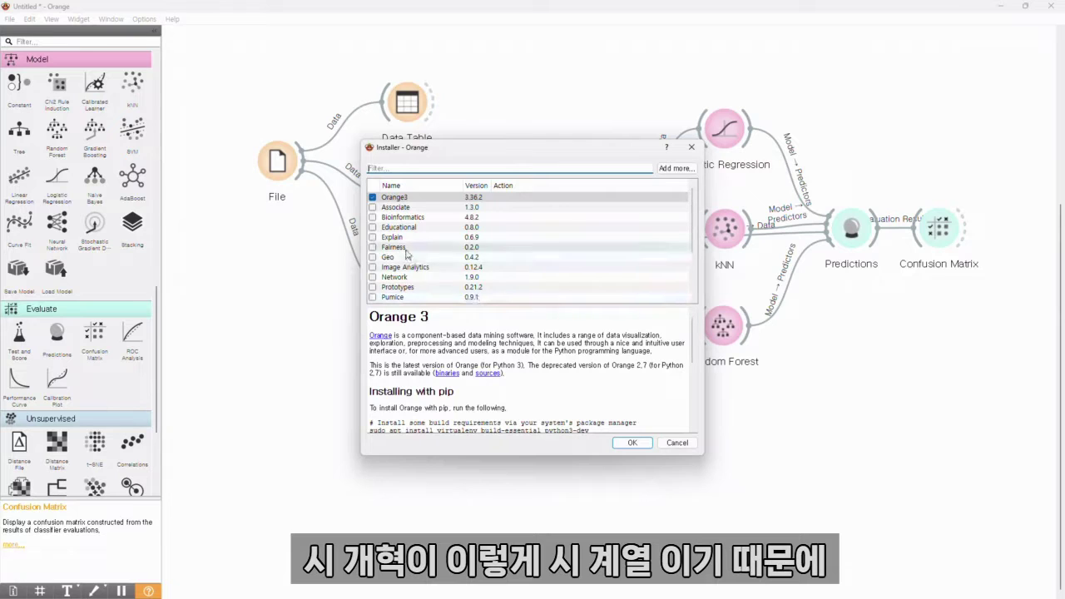
pyautogui.scroll(-3, 404, 258)
pyautogui.click(400, 288)
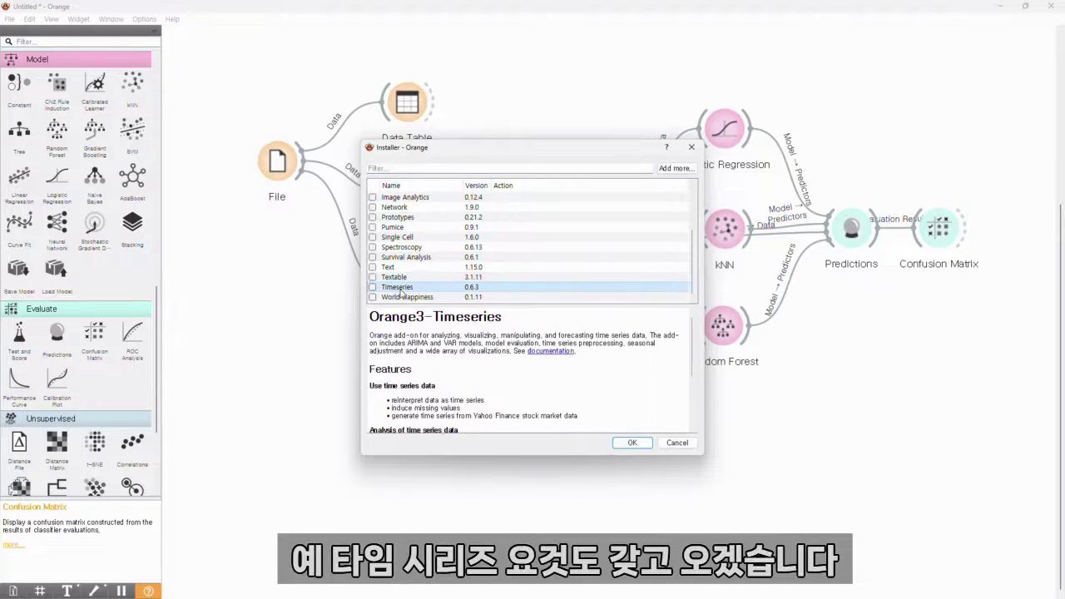
pyautogui.click(373, 287)
pyautogui.scroll(3, 462, 250)
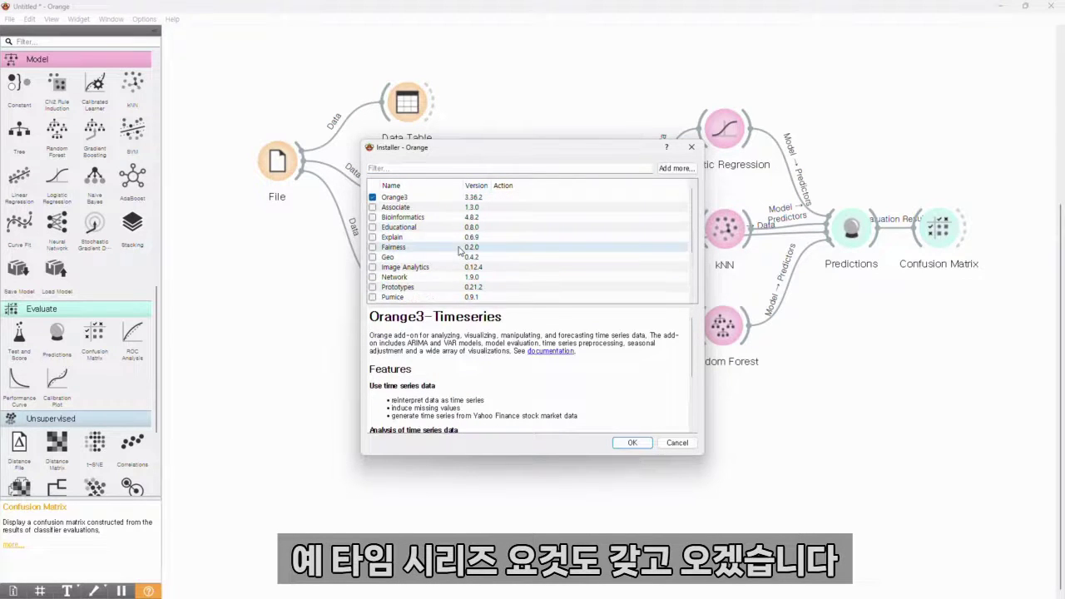
pyautogui.scroll(-3, 470, 264)
pyautogui.scroll(3, 472, 267)
pyautogui.click(373, 257)
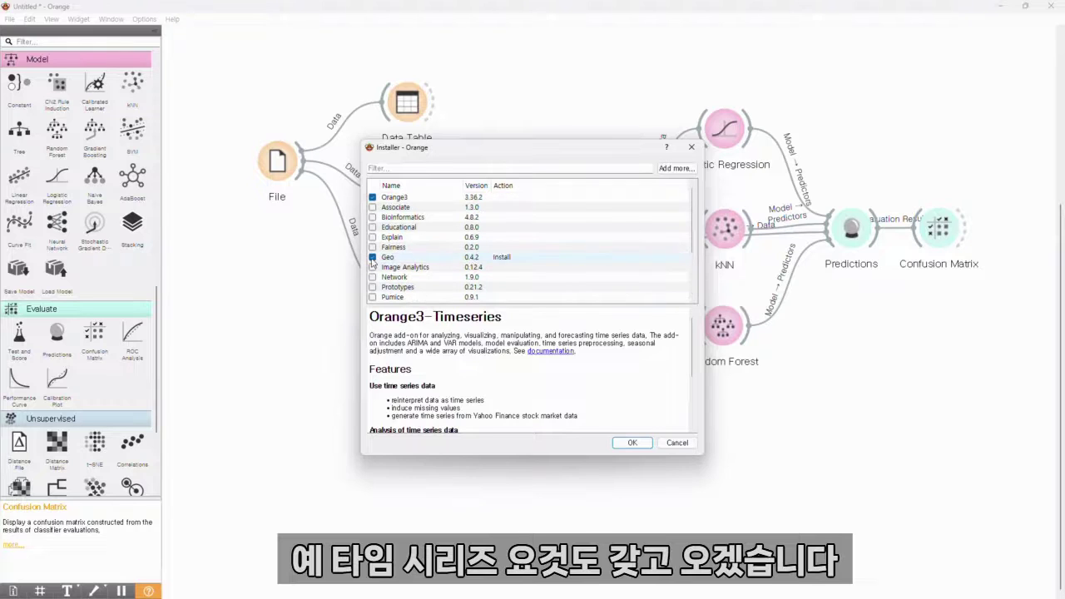
pyautogui.click(631, 443)
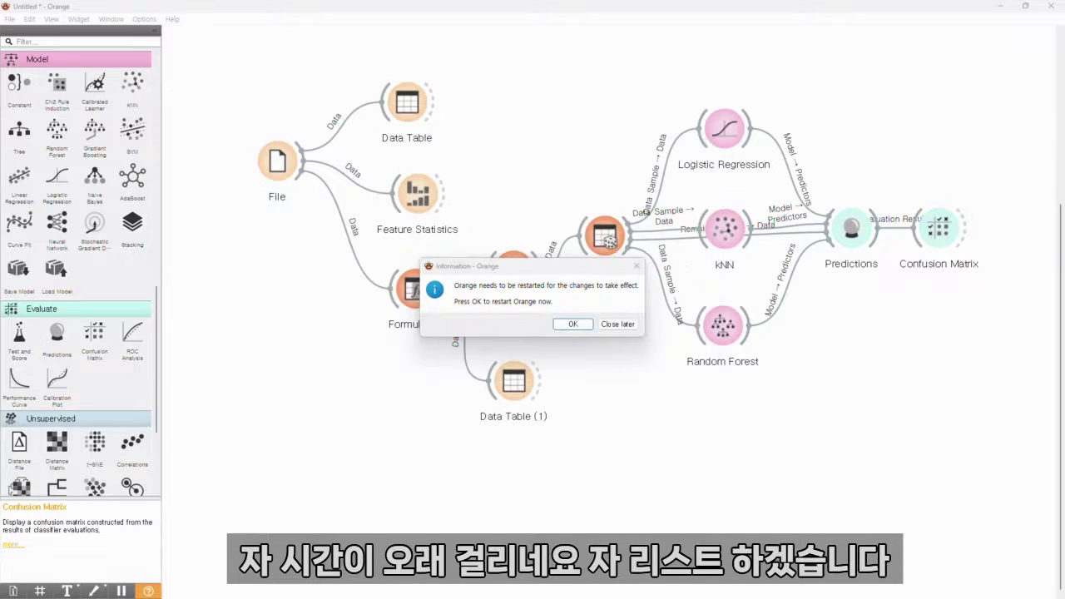
# Restart Orange to load the add-ons, saving the workflow as 서울 대기오염2 in the process.
pyautogui.click(578, 327)
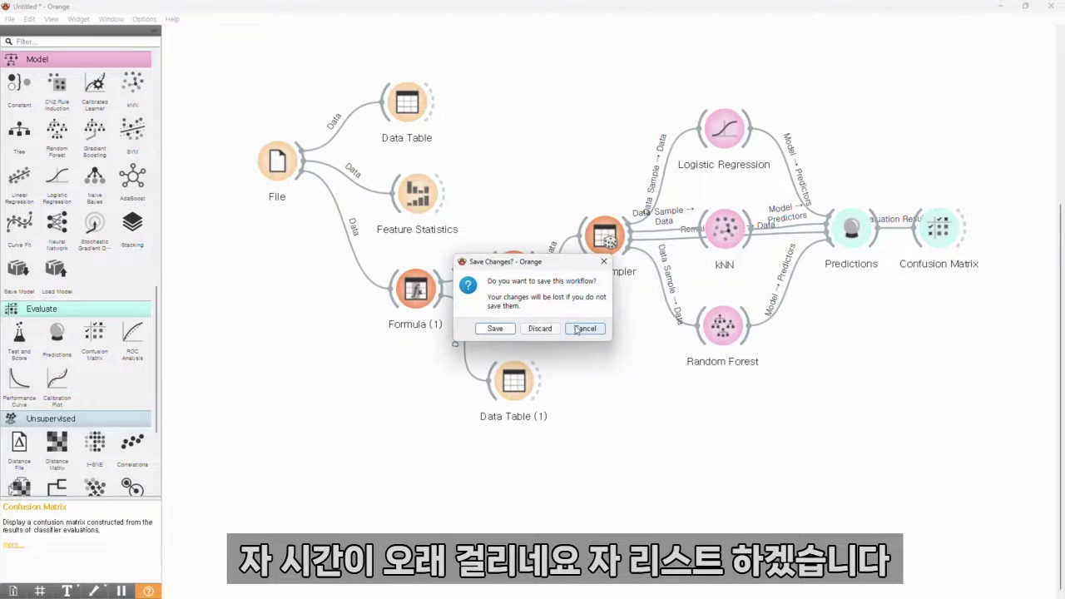
pyautogui.click(494, 329)
pyautogui.click(188, 258)
pyautogui.doubleClick(188, 258)
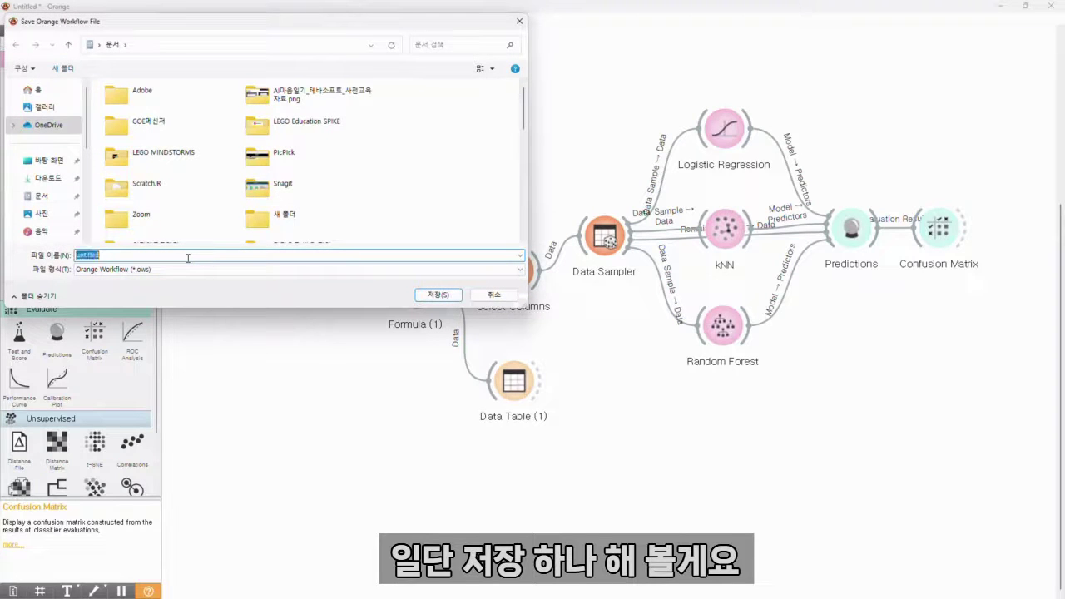
pyautogui.write('ta')
pyautogui.press('BackSpace')
pyautogui.press('BackSpace')
pyautogui.write('대기오염')
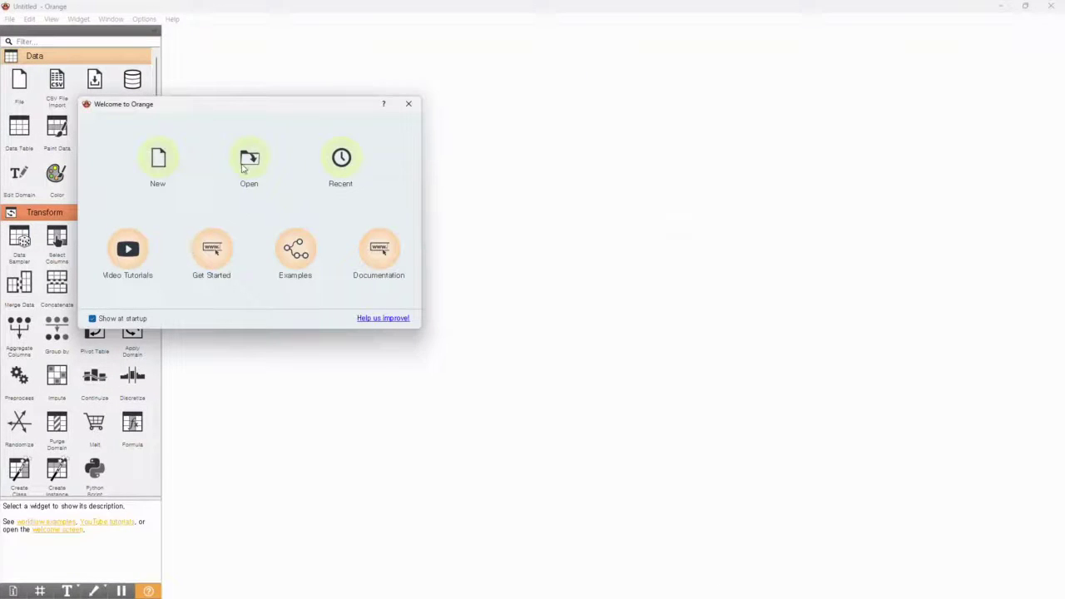
# Open the saved workflow 서울 대기오염2.ows and reselect the Seoul air pollution data file in its File widget.
pyautogui.click(248, 165)
pyautogui.doubleClick(246, 206)
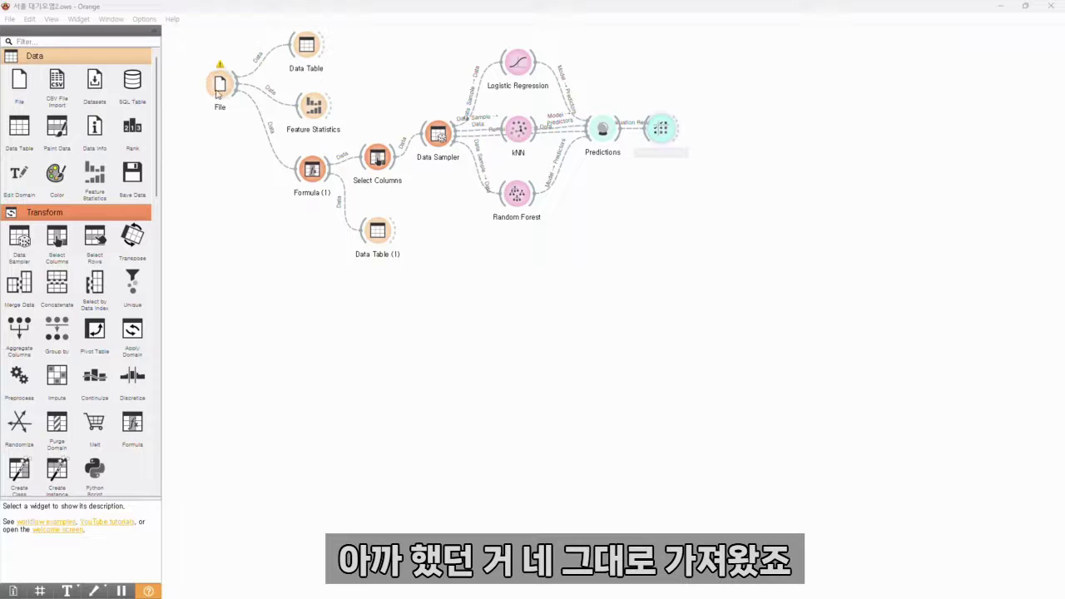
pyautogui.doubleClick(217, 93)
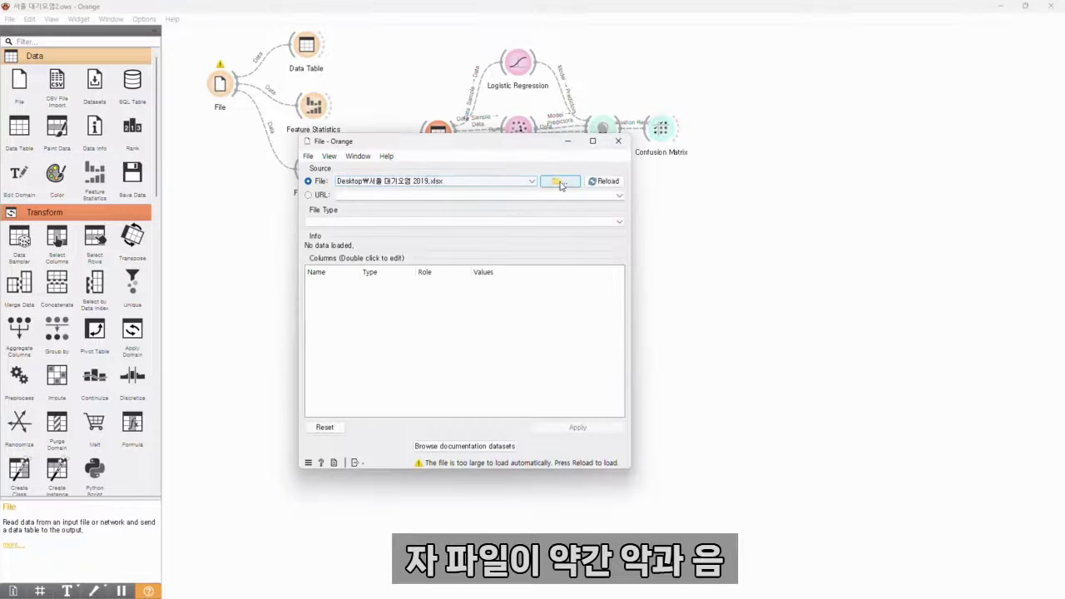
pyautogui.click(561, 181)
pyautogui.doubleClick(797, 246)
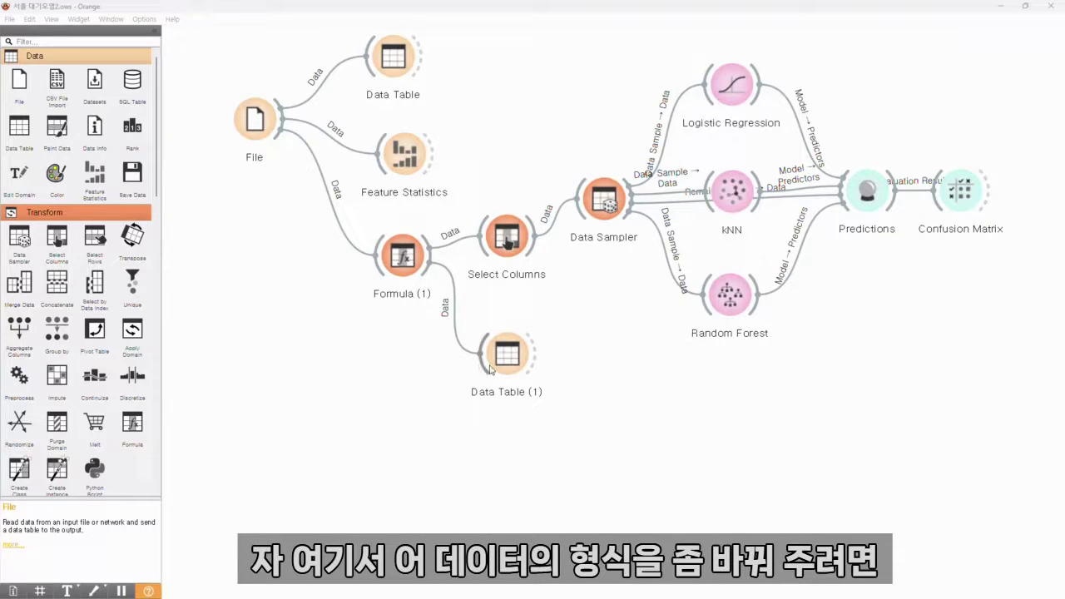
# Add an Edit Domain widget connected to the output of Formula (1).
pyautogui.moveTo(429, 258); pyautogui.dragTo(493, 297)
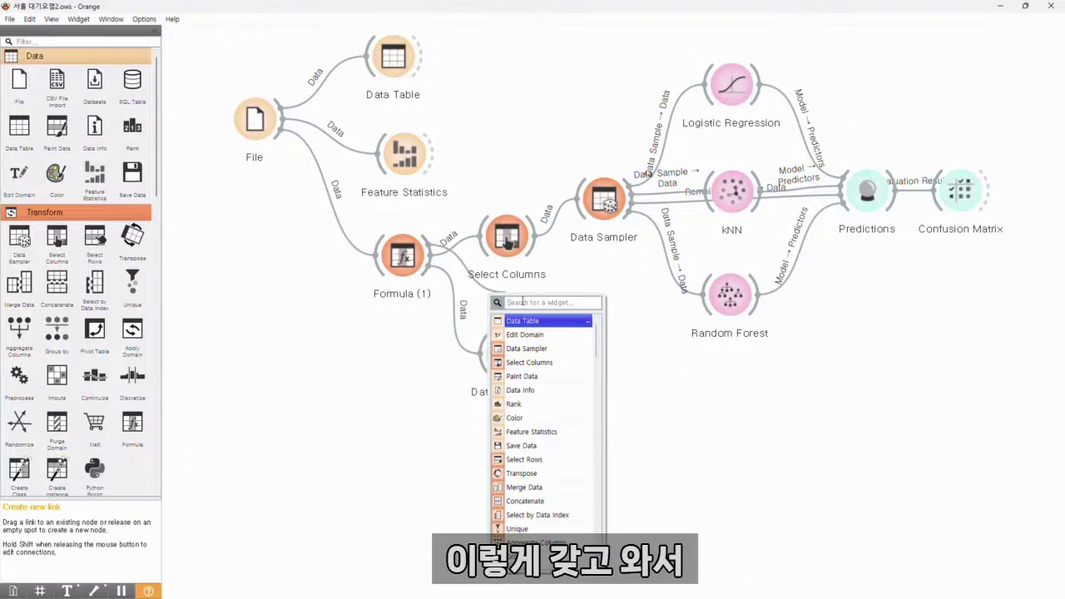
pyautogui.write('fw')
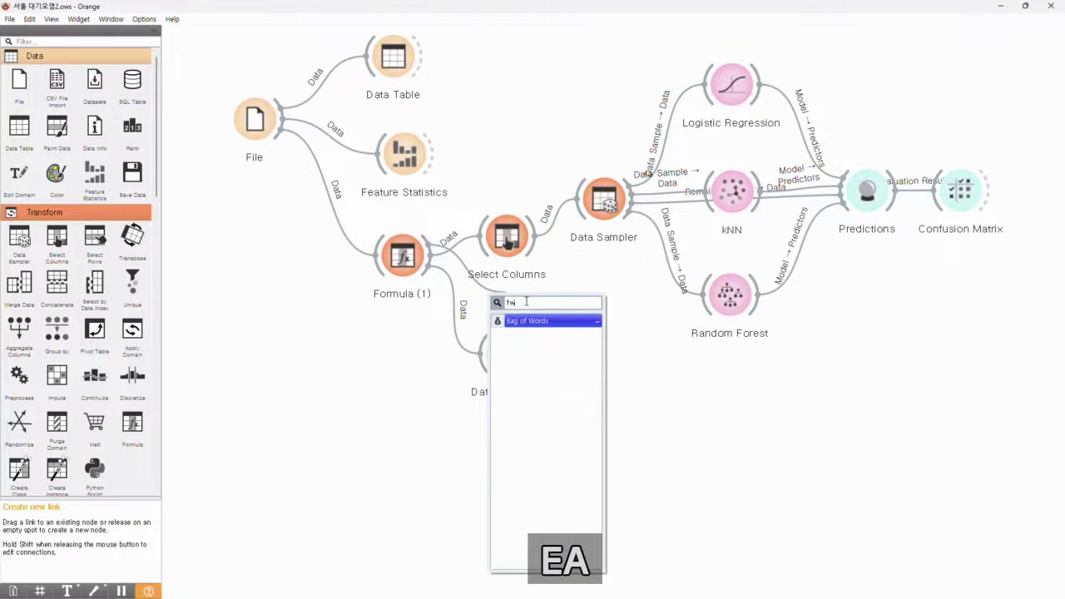
pyautogui.press('BackSpace')
pyautogui.write('ea')
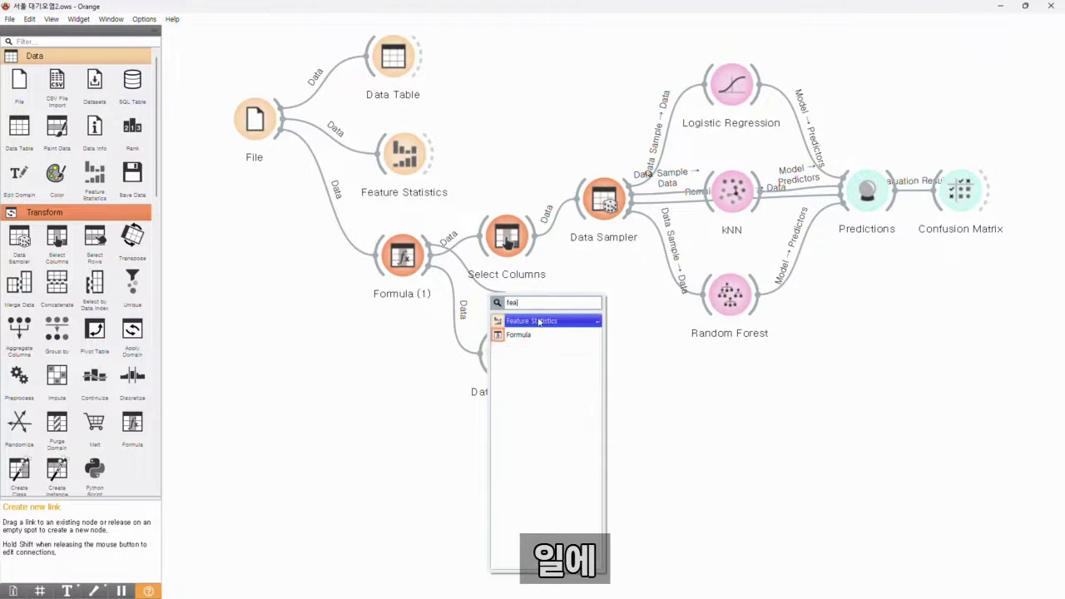
pyautogui.press('BackSpace')
pyautogui.press('BackSpace')
pyautogui.press('BackSpace')
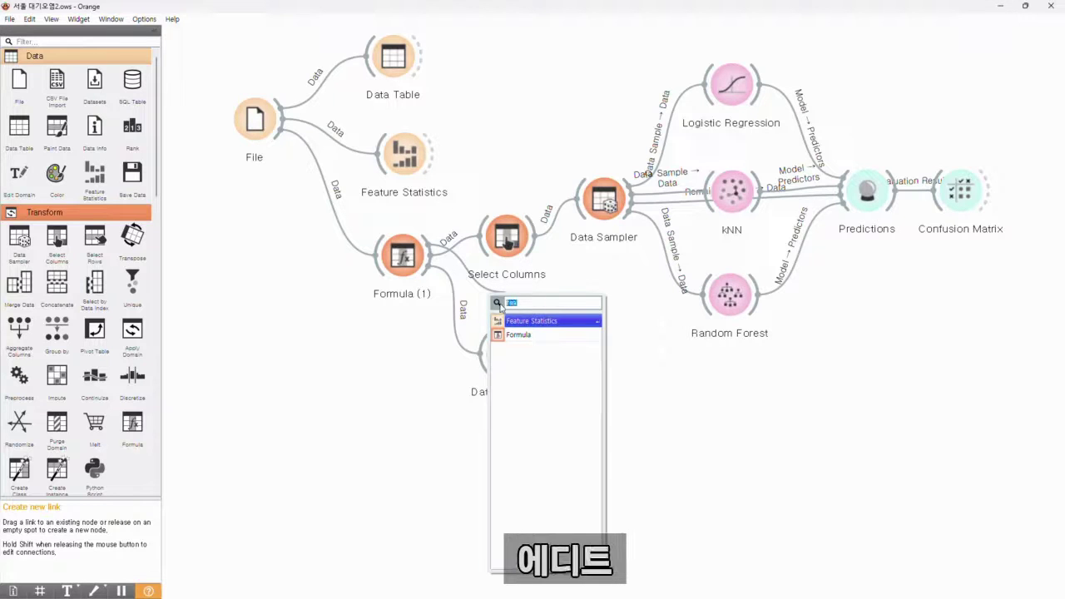
pyautogui.write('edi')
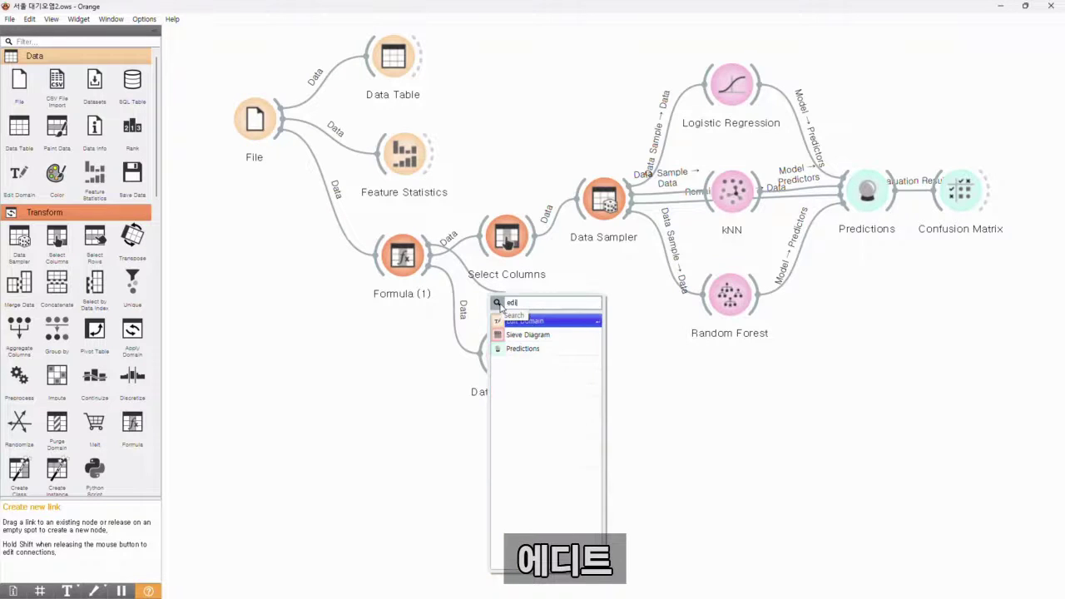
pyautogui.click(556, 331)
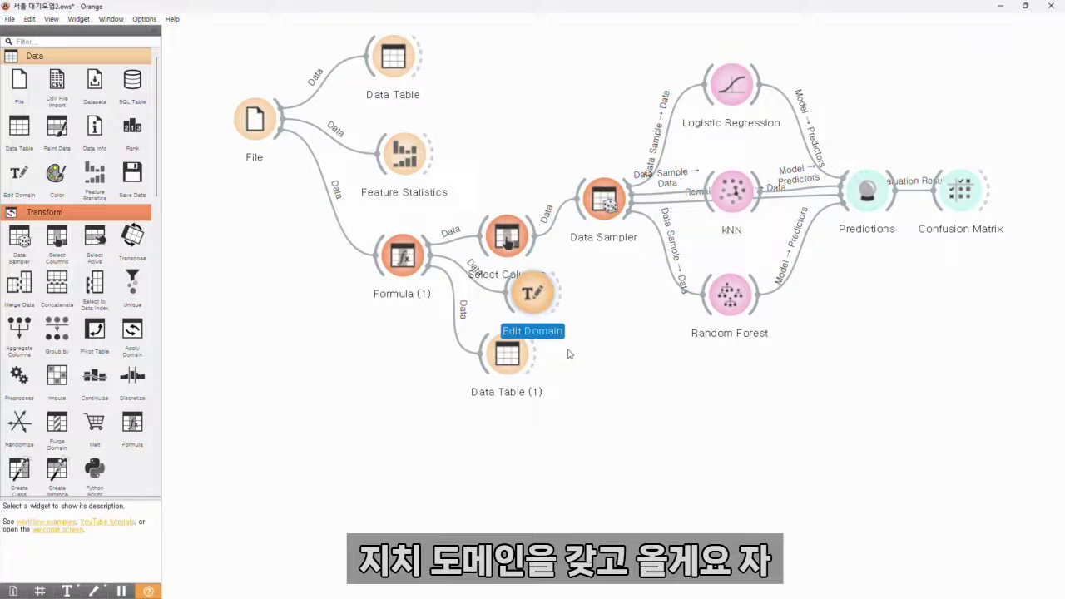
# Rename the Measurement date variable to Ddate in Edit Domain, keeping its Time type, and apply the change.
pyautogui.doubleClick(533, 294)
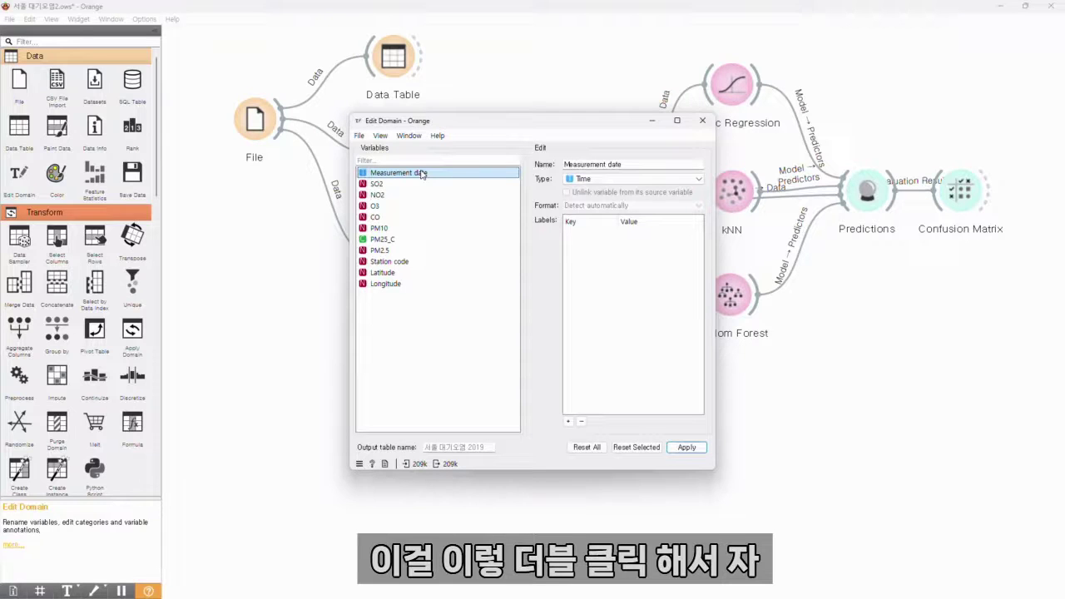
pyautogui.tripleClick(616, 164)
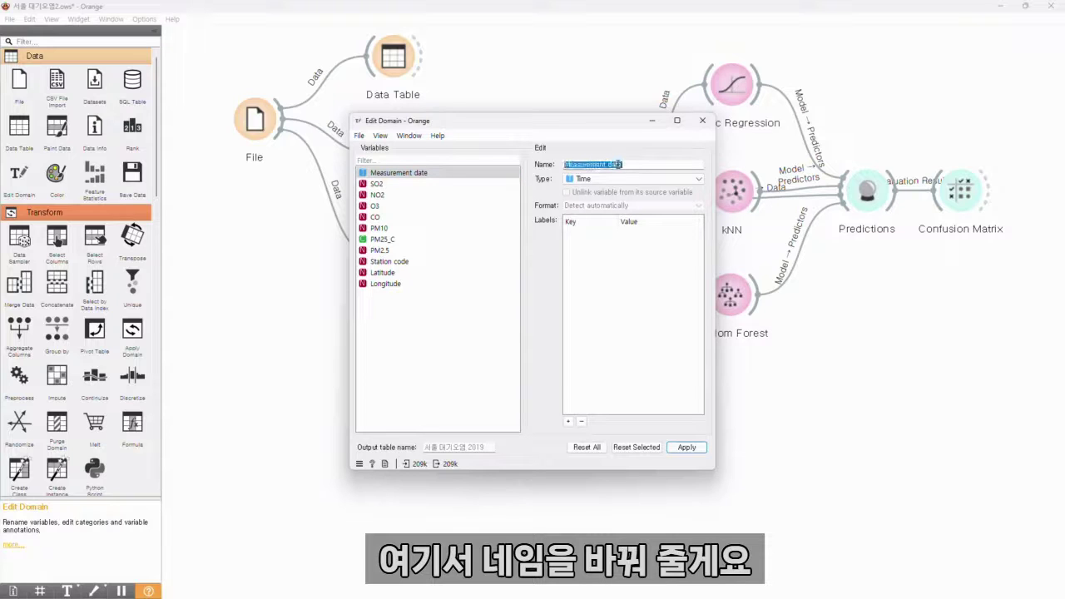
pyautogui.write('Date')
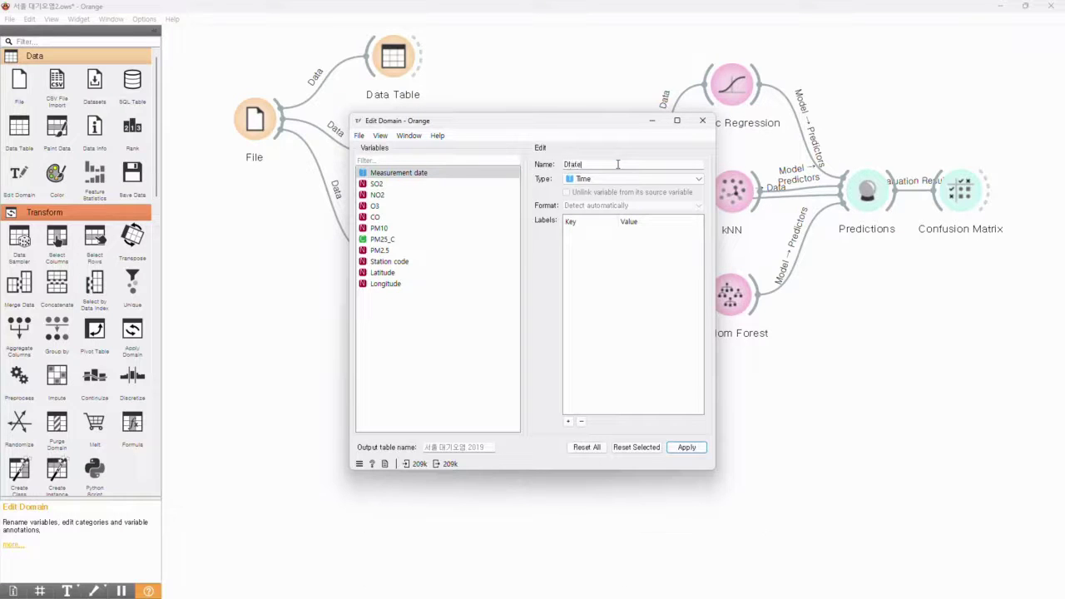
pyautogui.press('BackSpace')
pyautogui.press('BackSpace')
pyautogui.press('BackSpace')
pyautogui.press('BackSpace')
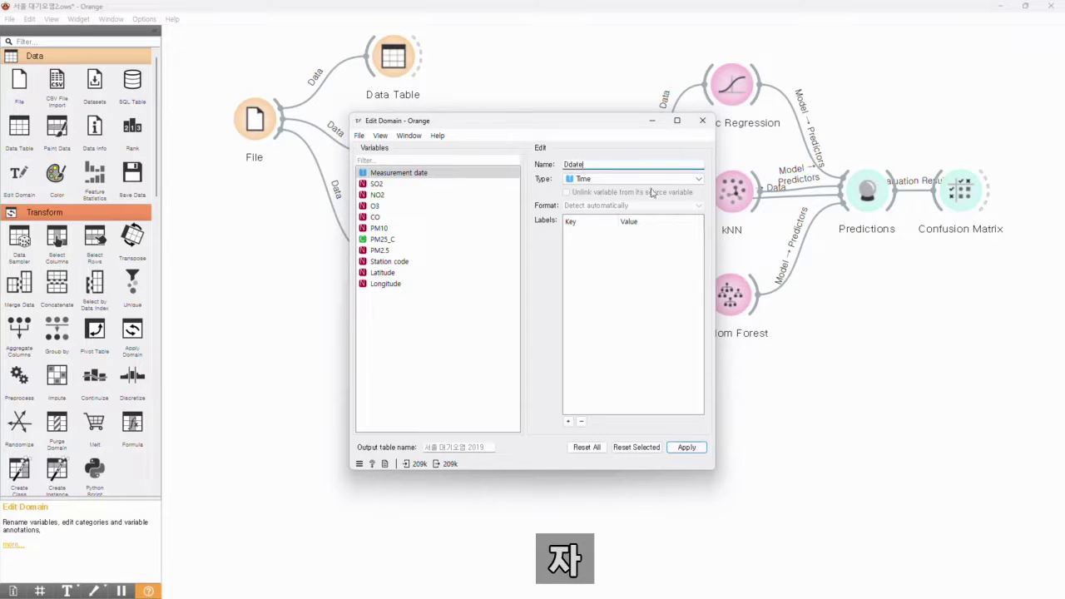
pyautogui.press('Return')
pyautogui.click(652, 185)
pyautogui.click(652, 184)
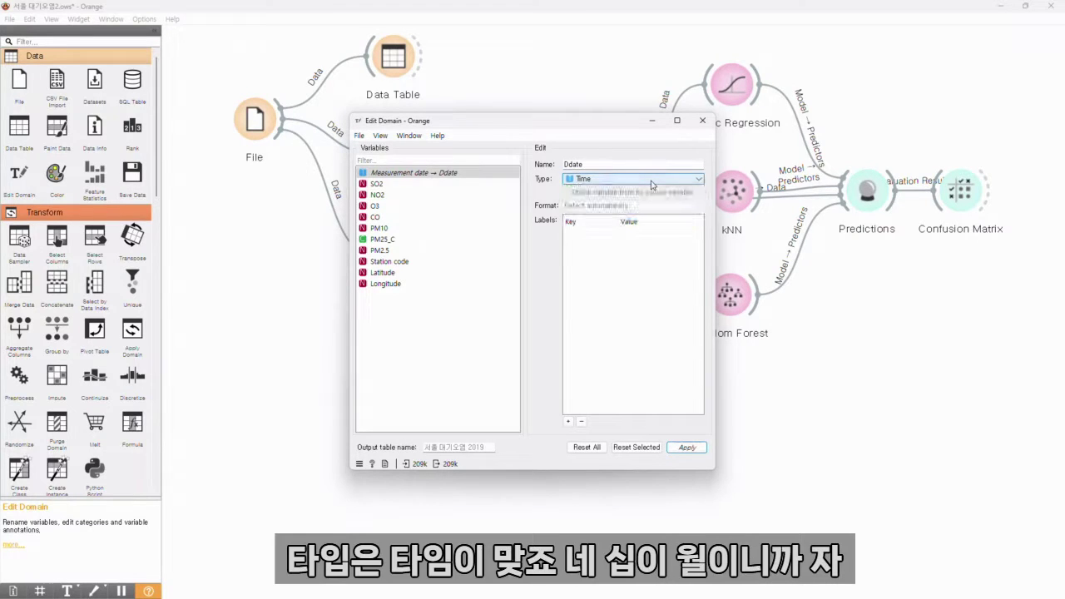
pyautogui.click(420, 172)
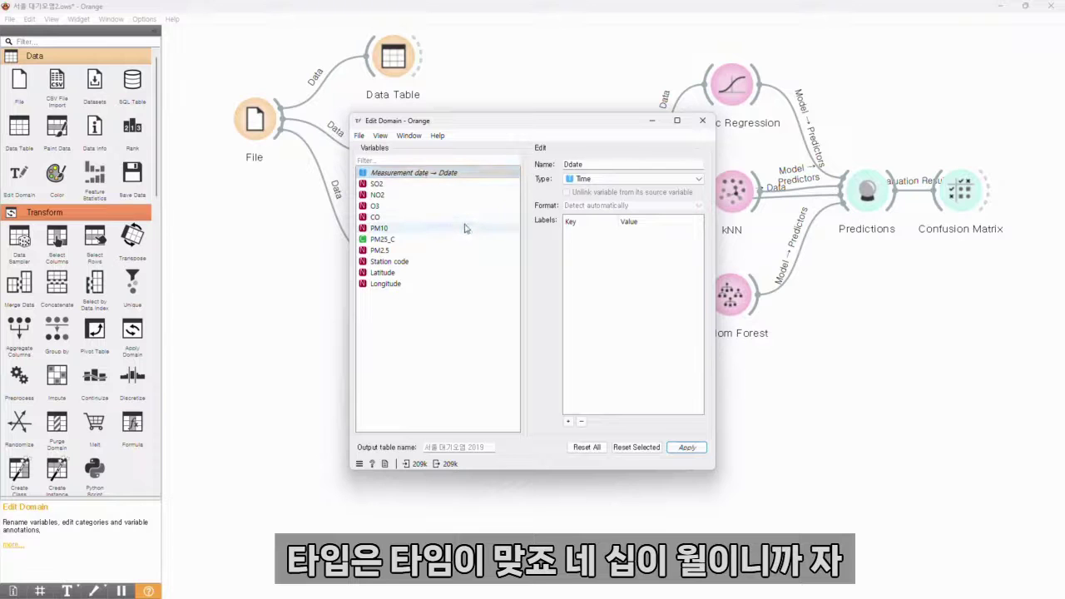
pyautogui.click(688, 449)
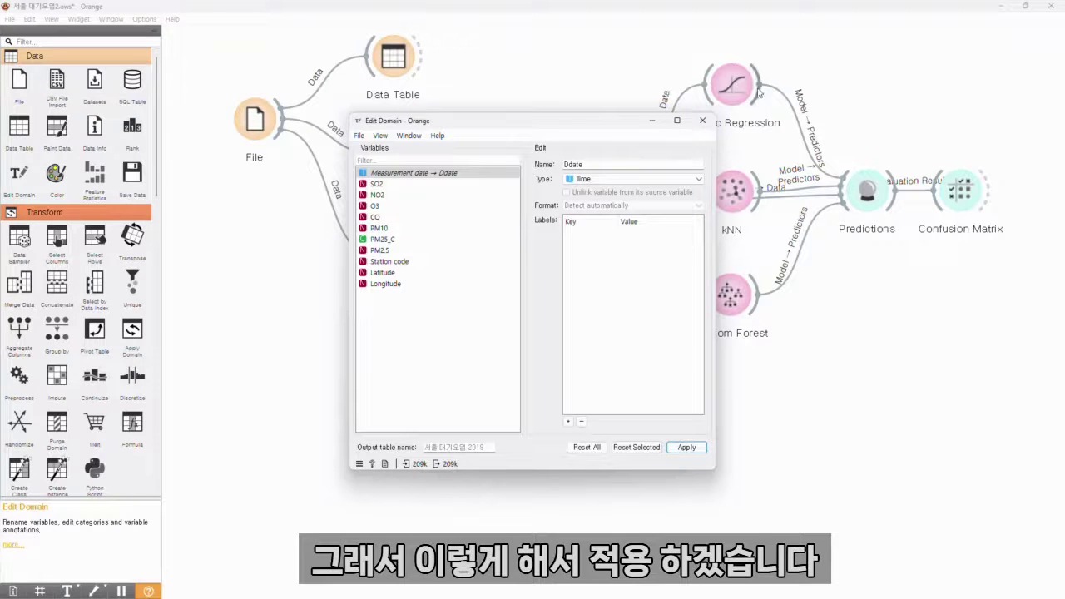
pyautogui.click(703, 120)
# Add a second Select Columns widget connected to the output of Edit Domain.
pyautogui.click(476, 435)
pyautogui.moveTo(531, 318); pyautogui.dragTo(633, 401)
pyautogui.click(578, 350)
# Make PM25_C the target in the new Select Columns widget, leaving Ddate among the features.
pyautogui.doubleClick(631, 399)
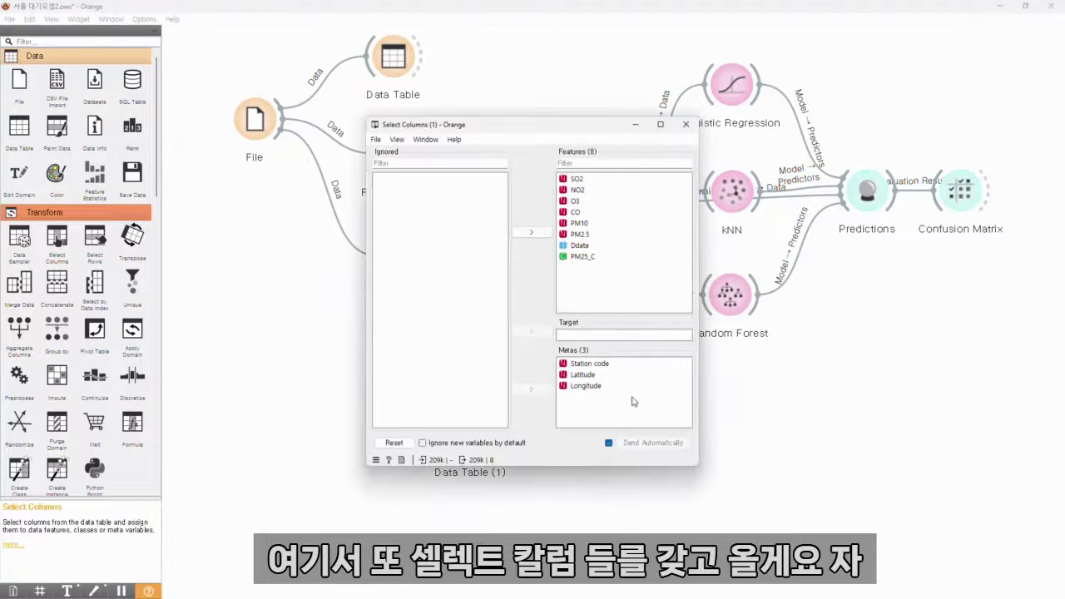
pyautogui.click(583, 256)
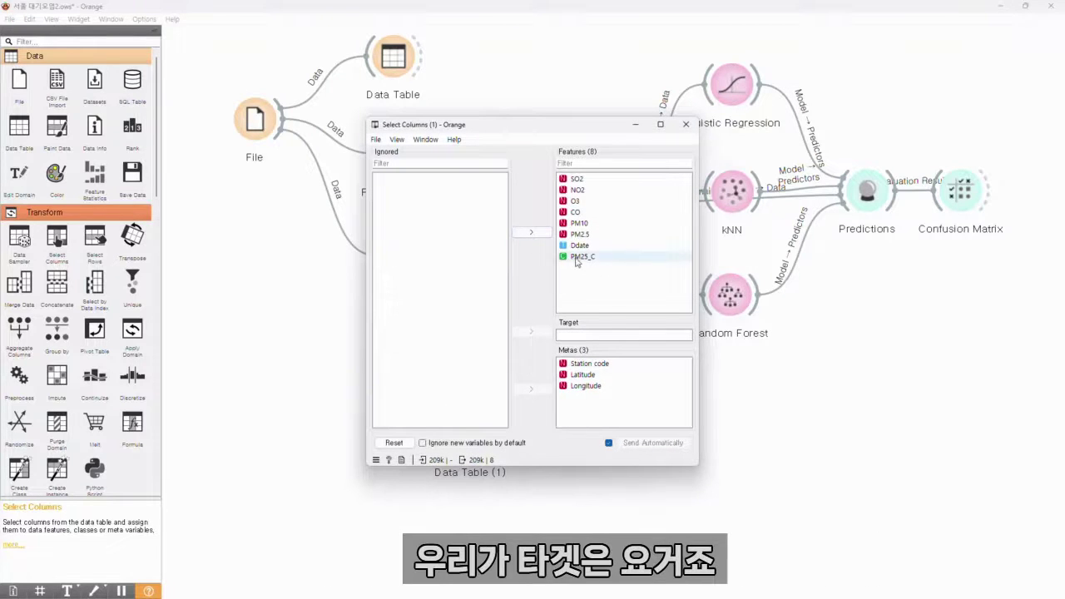
pyautogui.click(531, 232)
pyautogui.click(429, 179)
pyautogui.click(531, 331)
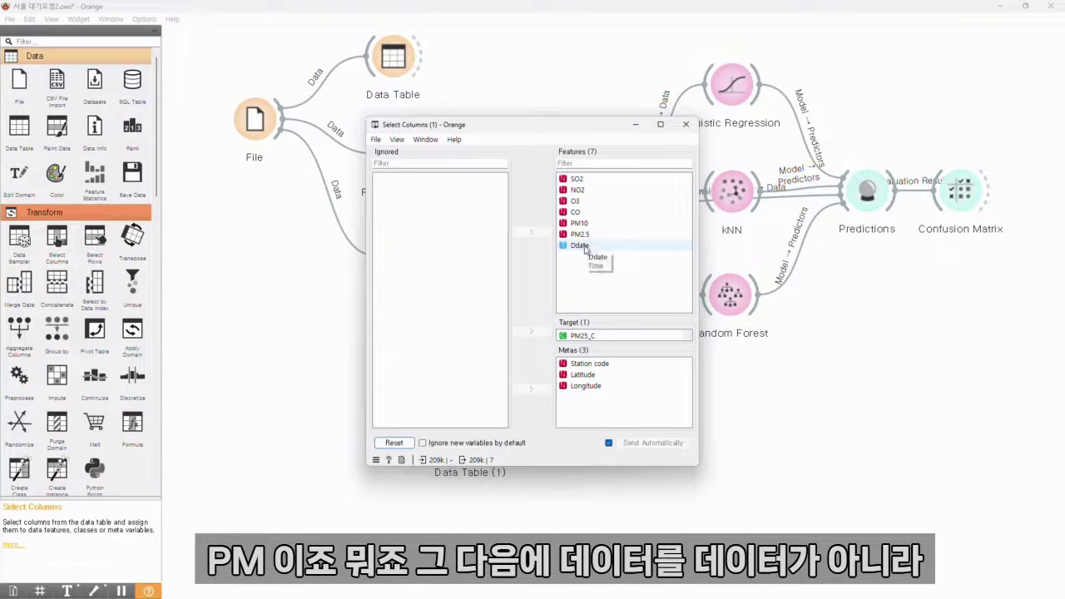
pyautogui.click(590, 386)
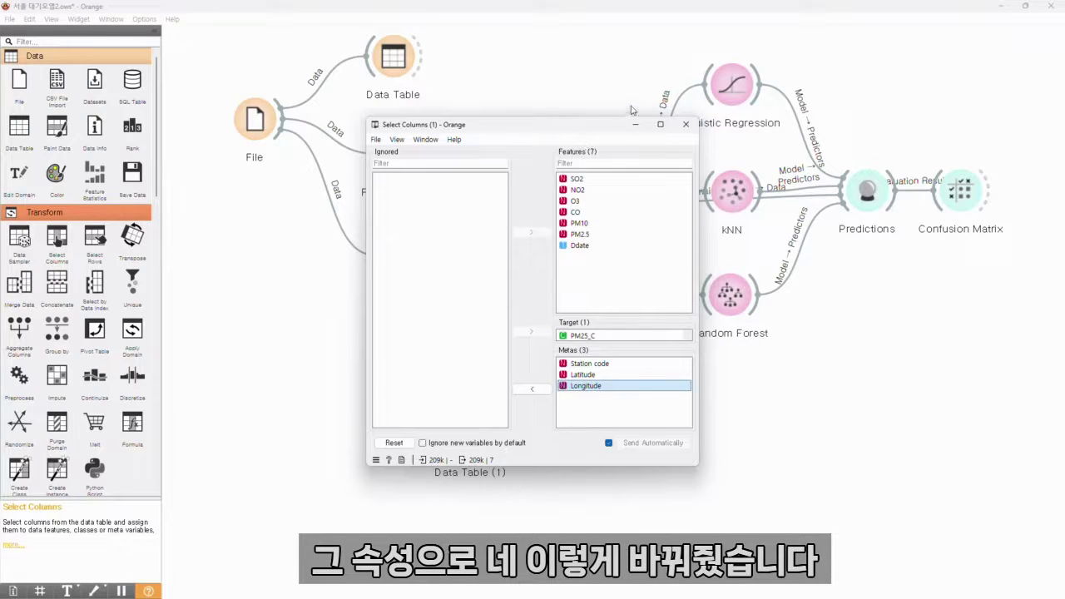
pyautogui.click(685, 124)
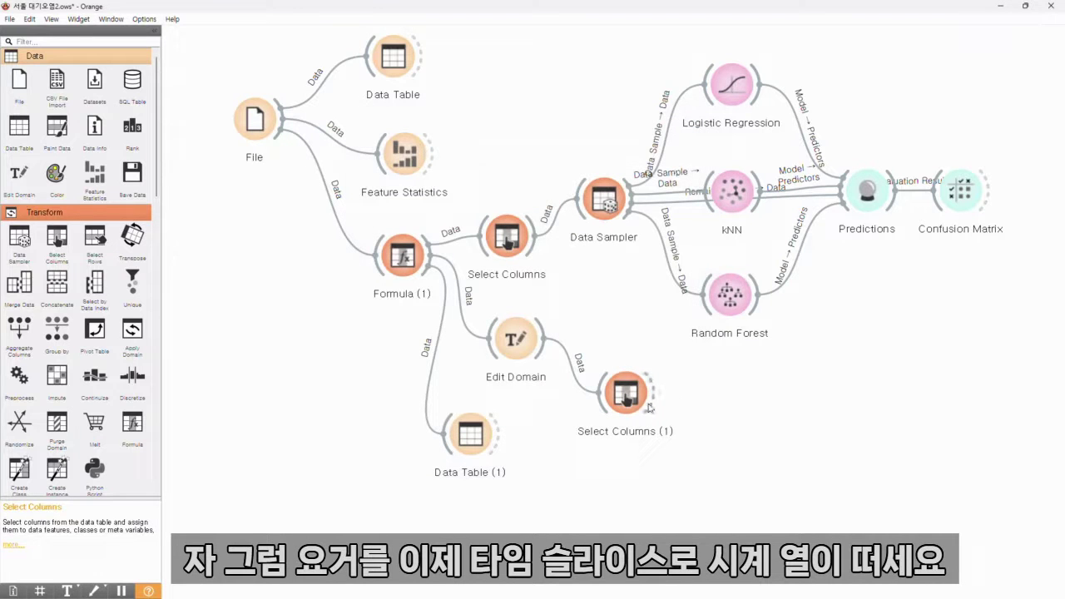
# Add a Time Slice widget from the Time Series add-on after Select Columns (1) and feed its output into a new Data Table.
pyautogui.scroll(-10, 79, 349)
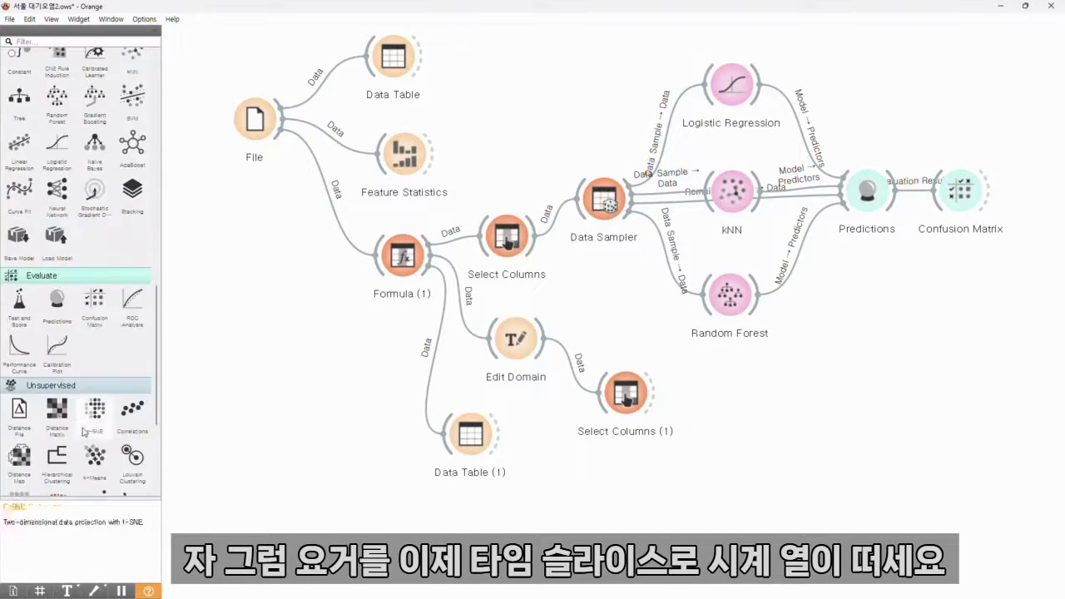
pyautogui.click(50, 487)
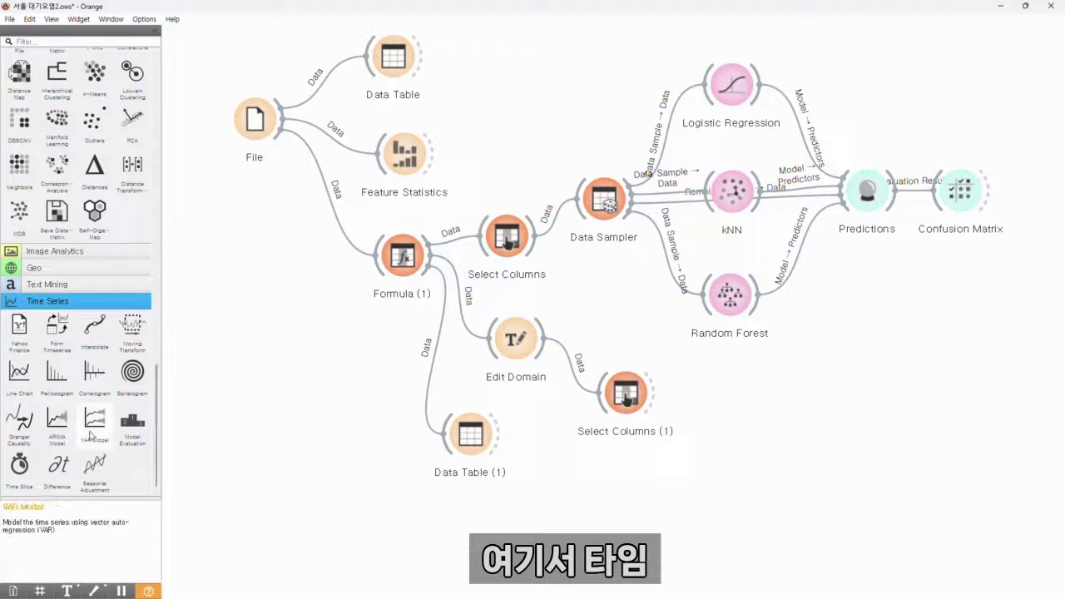
pyautogui.moveTo(19, 463)
pyautogui.moveTo(19, 463); pyautogui.dragTo(758, 393)
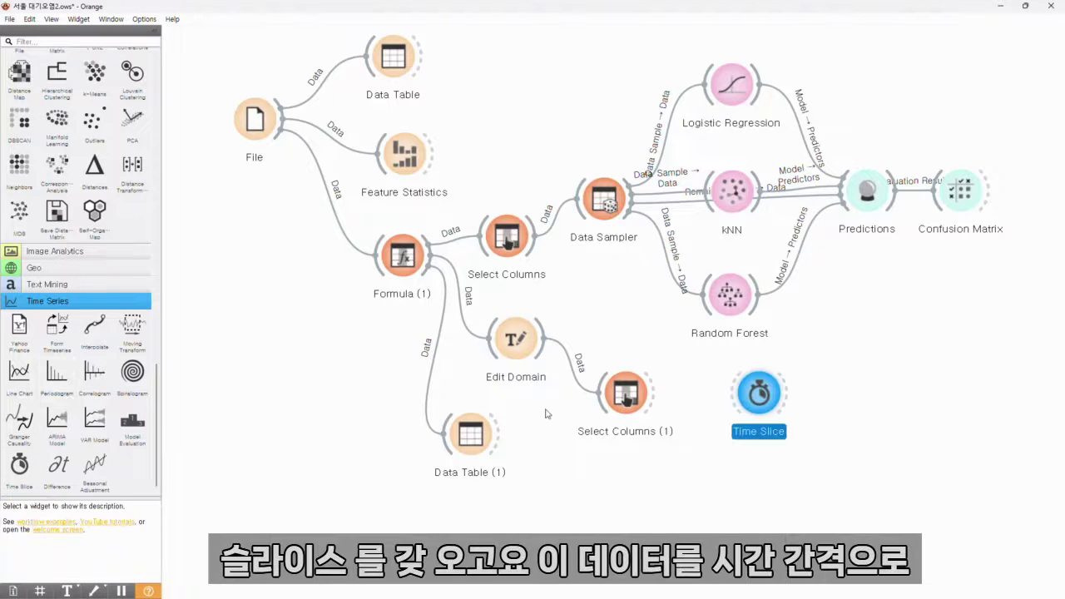
pyautogui.moveTo(655, 395); pyautogui.dragTo(782, 406)
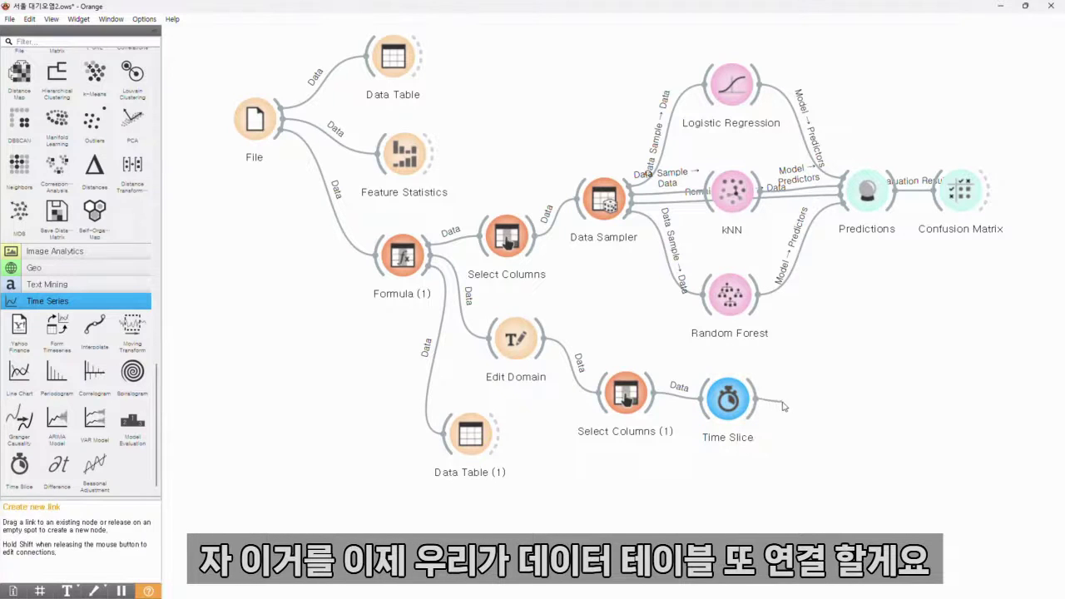
pyautogui.click(821, 347)
# Check the time range in Time Slice and examine the sliced records in Data Table (2).
pyautogui.doubleClick(728, 400)
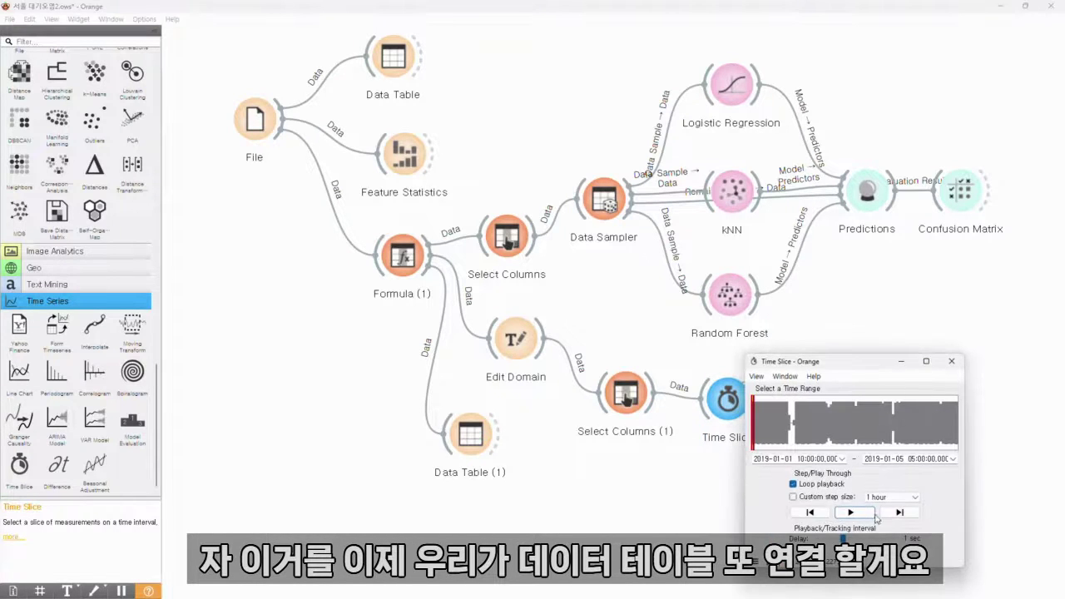
pyautogui.click(951, 361)
pyautogui.doubleClick(808, 400)
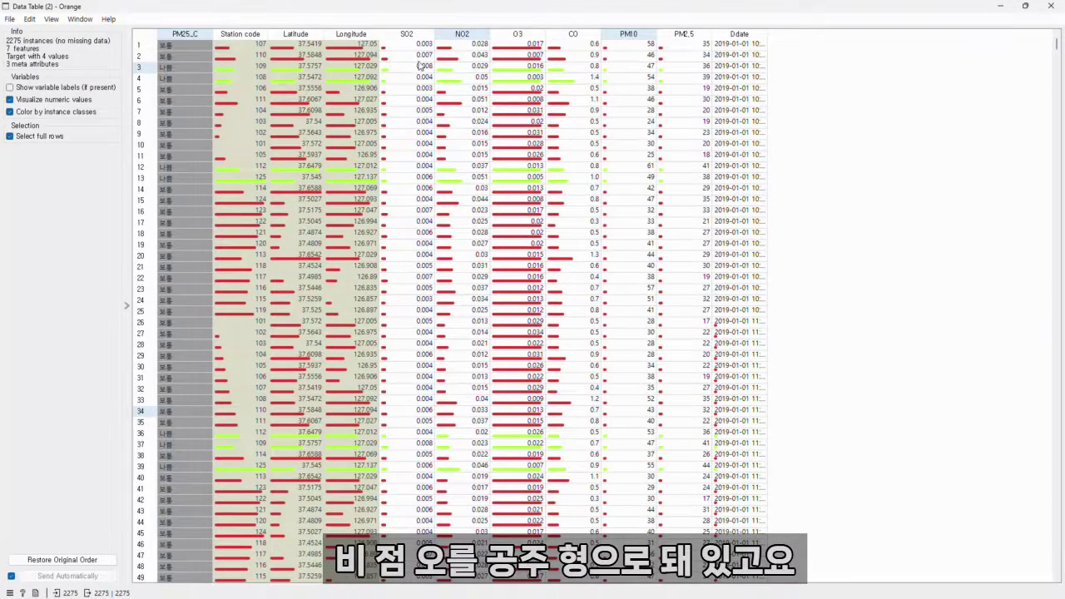
pyautogui.click(1047, 5)
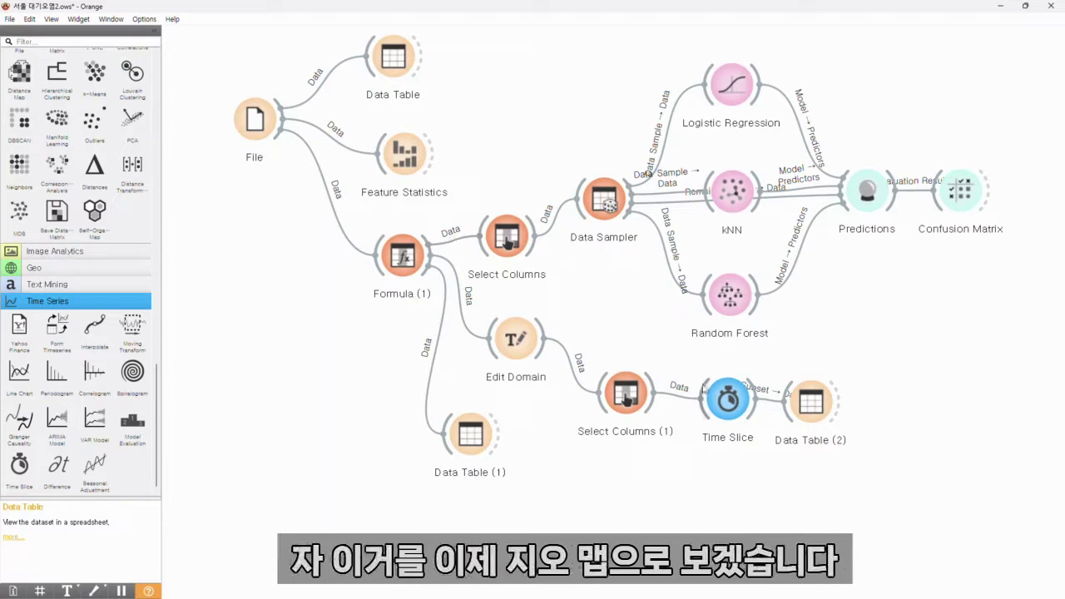
# Add a Geo Map widget connected to the output of Data Table (2).
pyautogui.moveTo(837, 402); pyautogui.dragTo(855, 325)
pyautogui.write('geo')
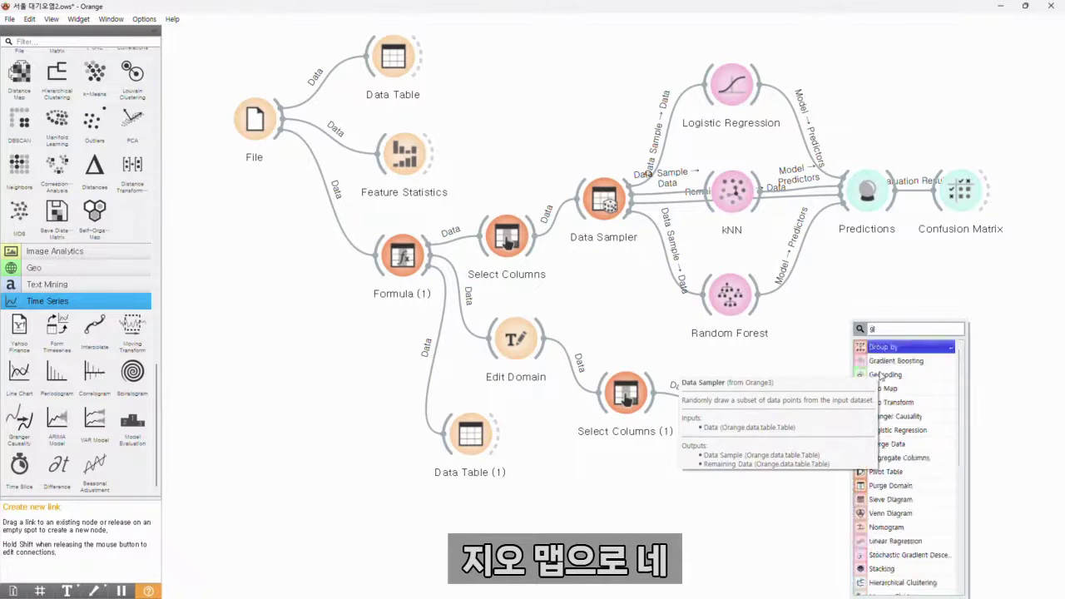
pyautogui.press('Return')
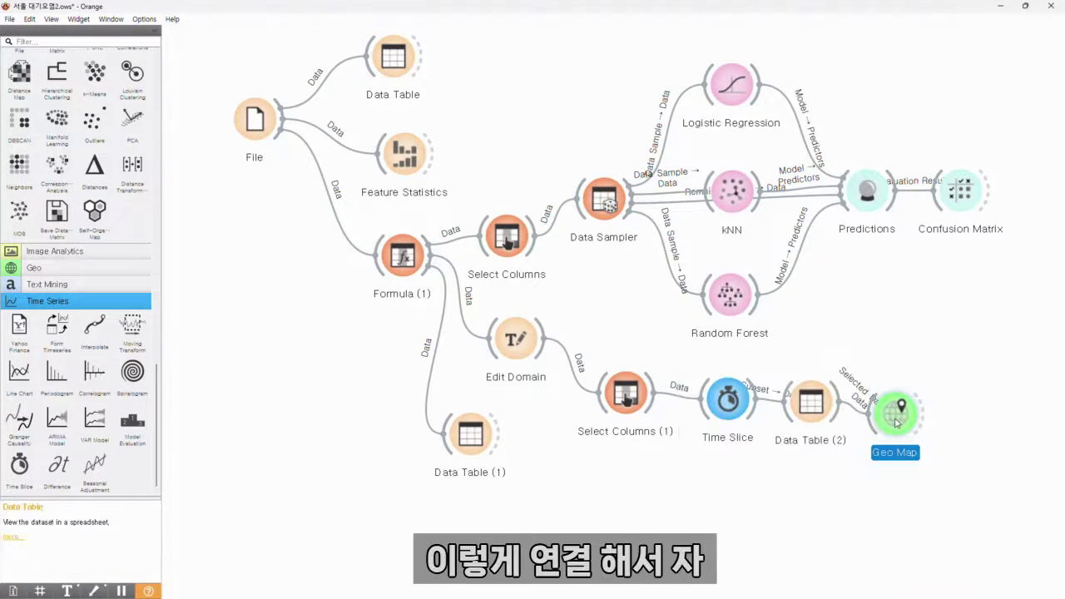
# Arrange the Time Slice and Geo Map windows side by side, clear the windows behind them, and start the time playback.
pyautogui.doubleClick(728, 400)
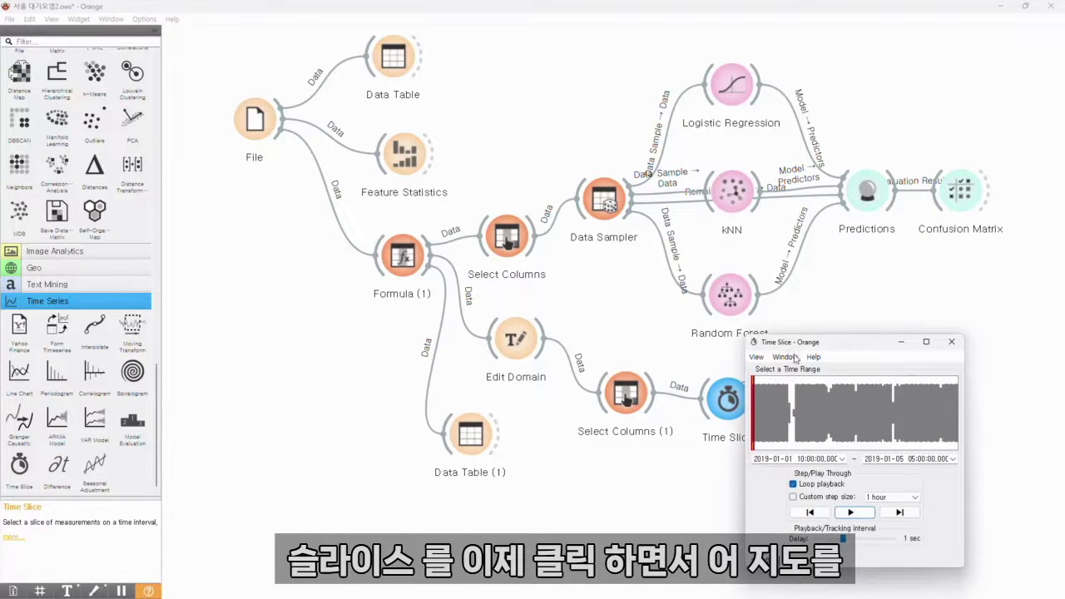
pyautogui.moveTo(796, 342); pyautogui.dragTo(159, 286)
pyautogui.doubleClick(892, 419)
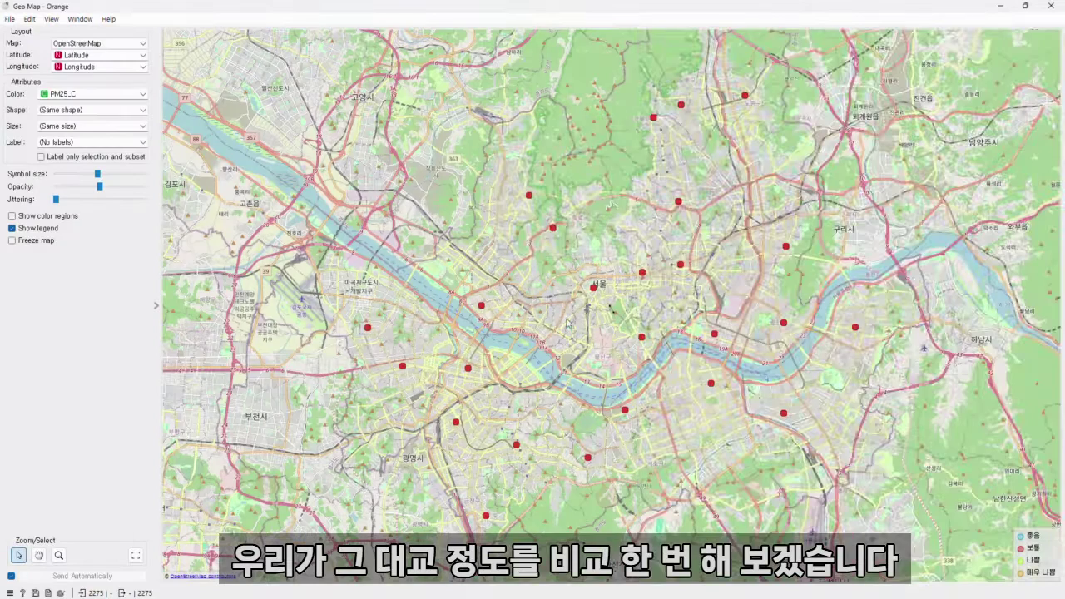
pyautogui.moveTo(400, 6); pyautogui.dragTo(424, 69)
pyautogui.click(1000, 6)
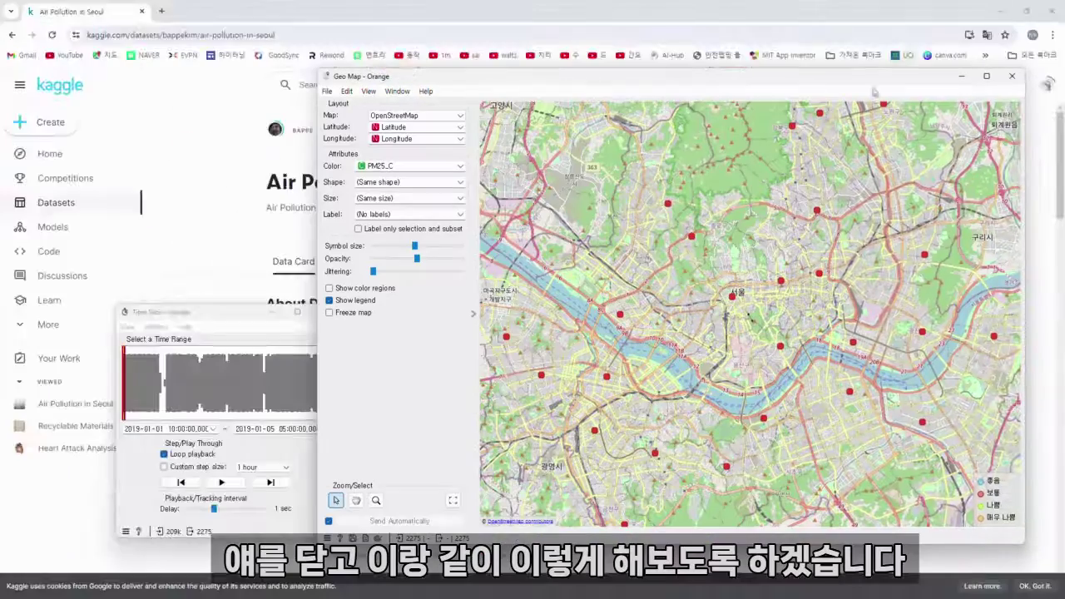
pyautogui.click(999, 11)
pyautogui.moveTo(226, 312); pyautogui.dragTo(196, 314)
pyautogui.click(192, 486)
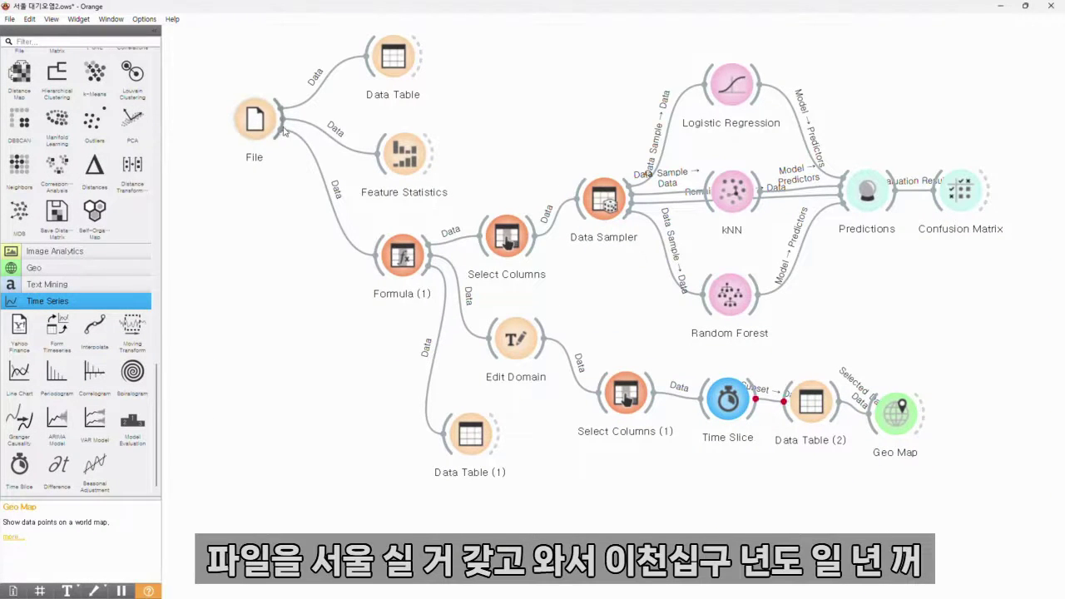
# Review the Feature Statistics, the Formula (1) widget and the column roles in the original Select Columns widget.
pyautogui.doubleClick(408, 156)
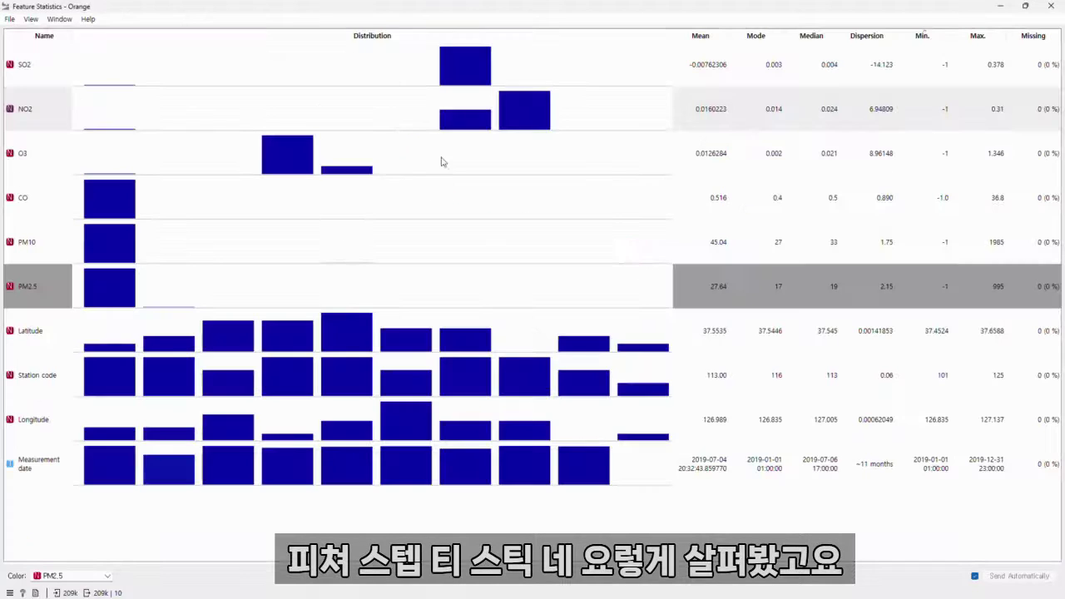
pyautogui.click(1050, 6)
pyautogui.doubleClick(402, 256)
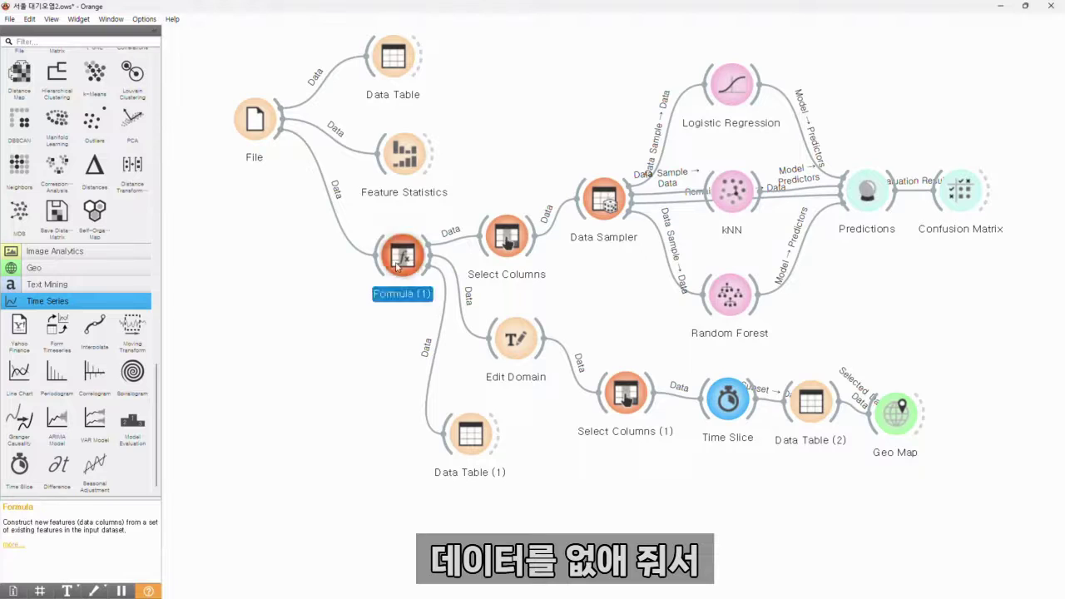
pyautogui.click(831, 152)
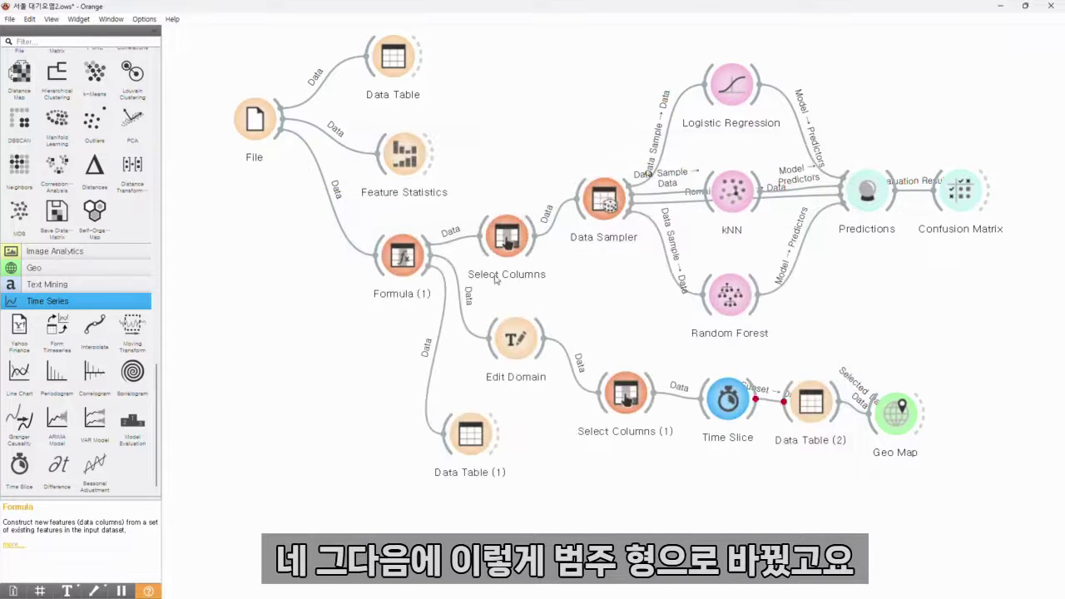
pyautogui.click(508, 238)
pyautogui.doubleClick(509, 240)
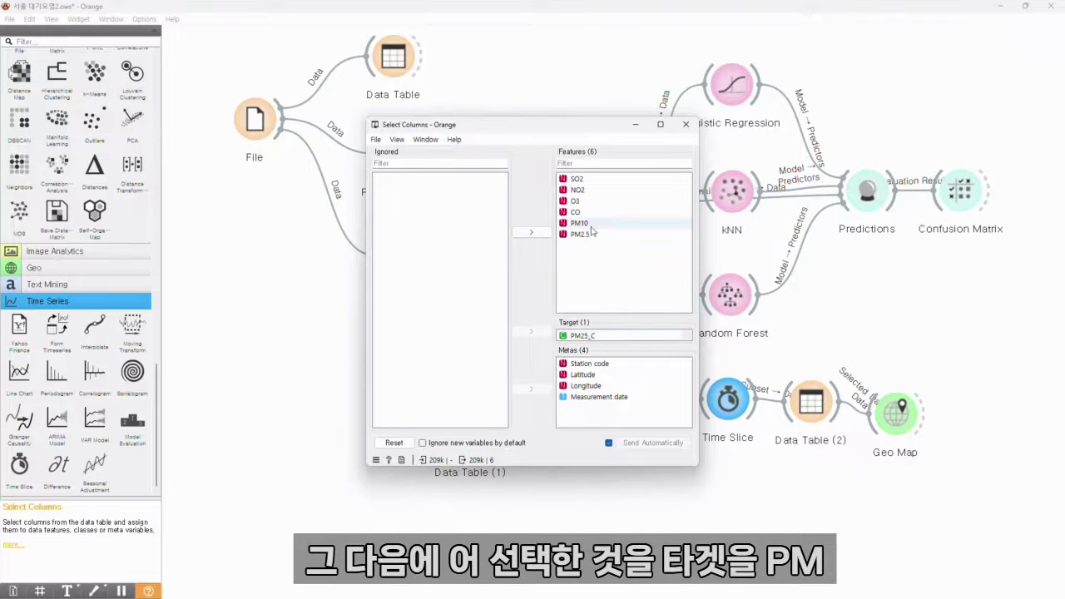
pyautogui.click(686, 124)
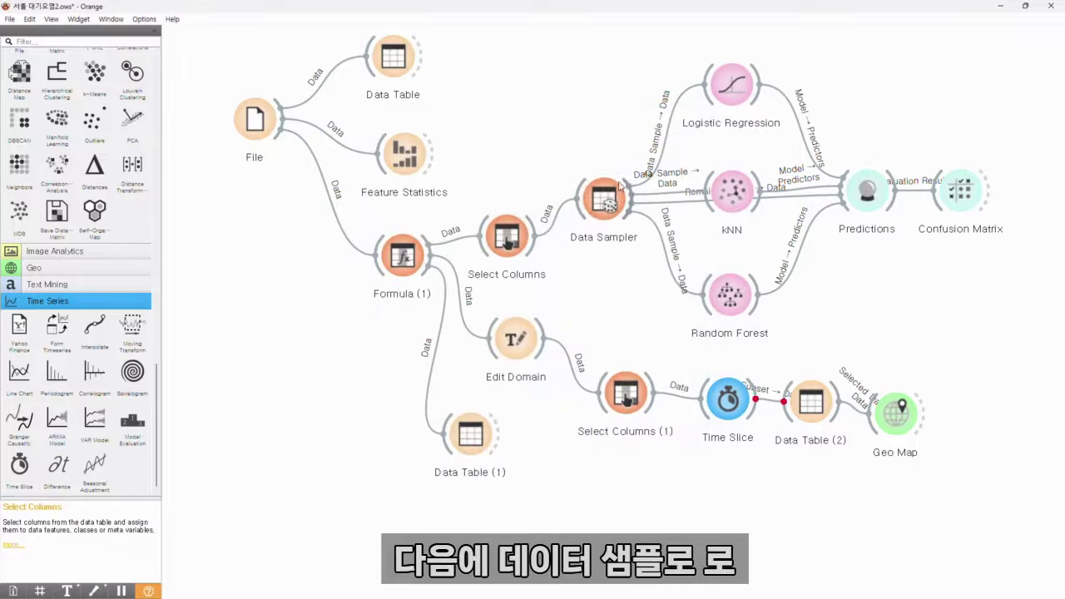
# Review the settings of the Data Sampler and the Logistic Regression, kNN and Random Forest learners.
pyautogui.doubleClick(609, 204)
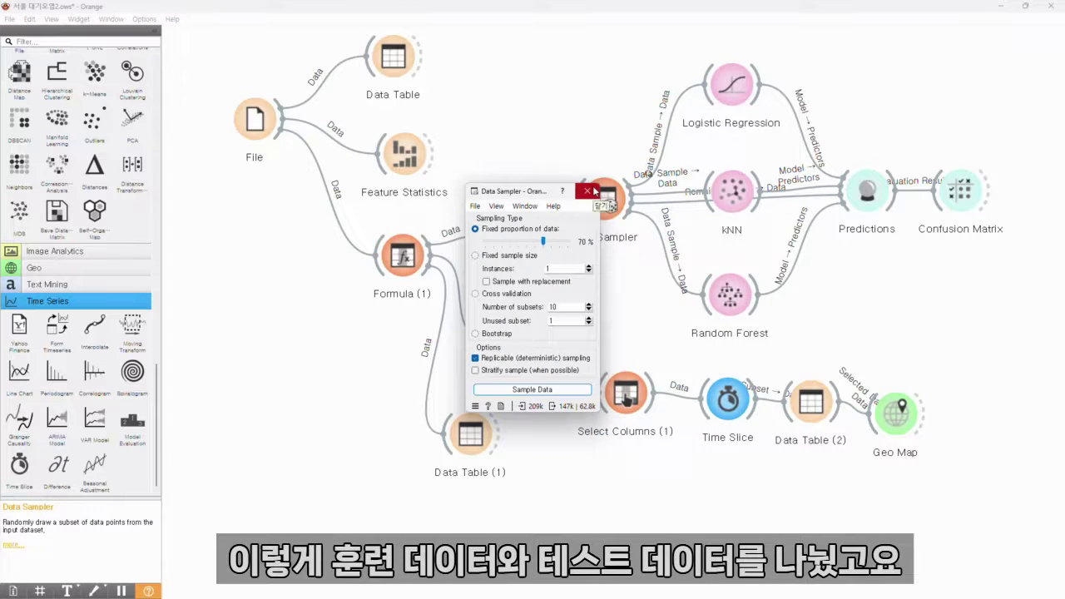
pyautogui.click(592, 186)
pyautogui.doubleClick(729, 98)
pyautogui.click(585, 224)
pyautogui.doubleClick(732, 191)
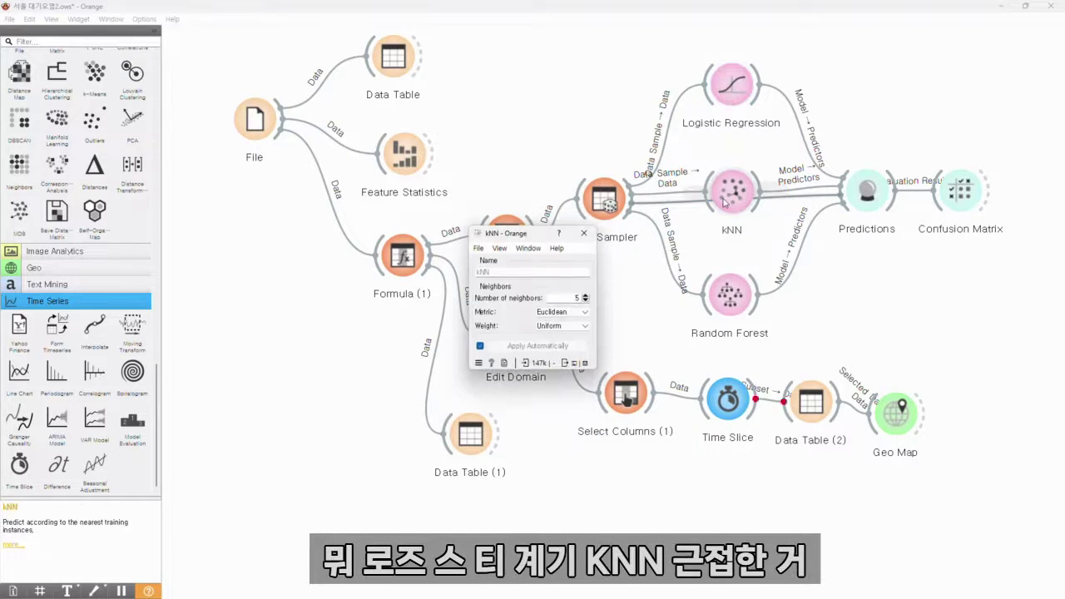
pyautogui.click(590, 235)
pyautogui.doubleClick(730, 294)
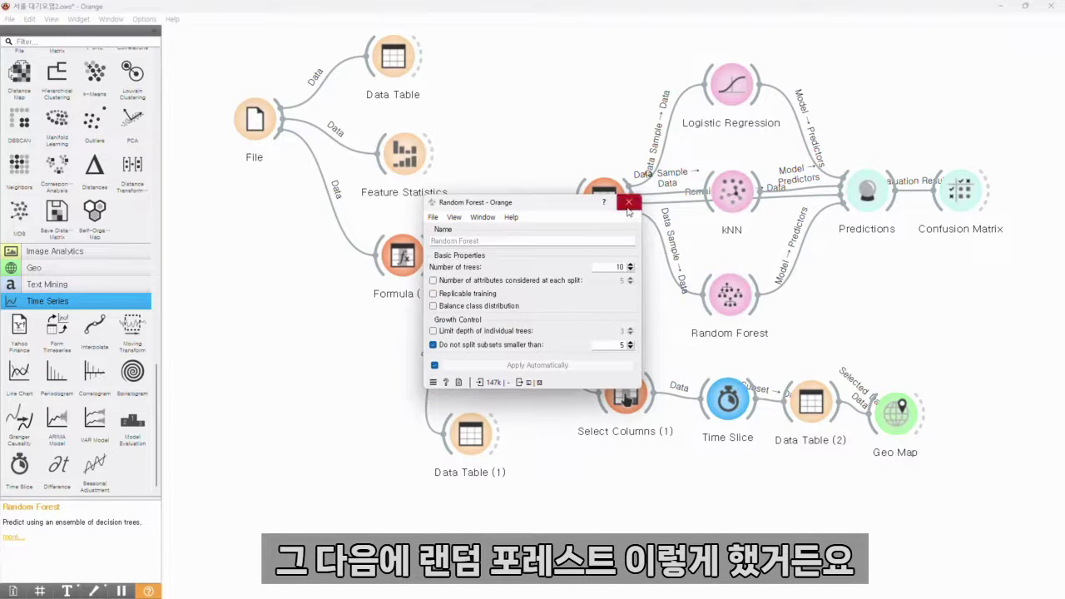